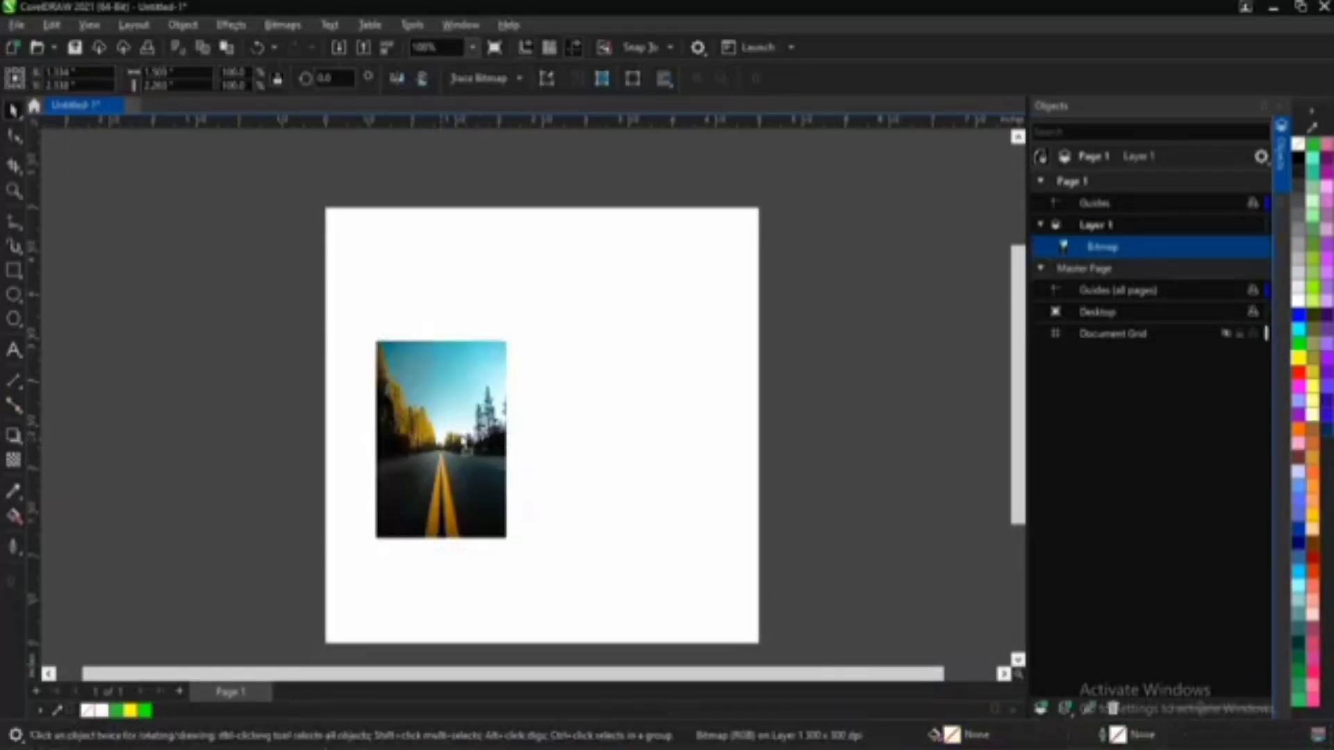
Step: Enlarge the road photo proportionally on the page to about 3.03 by 4.56 inches
scroll(479, 466, up, 1)
scroll(479, 466, down, 1)
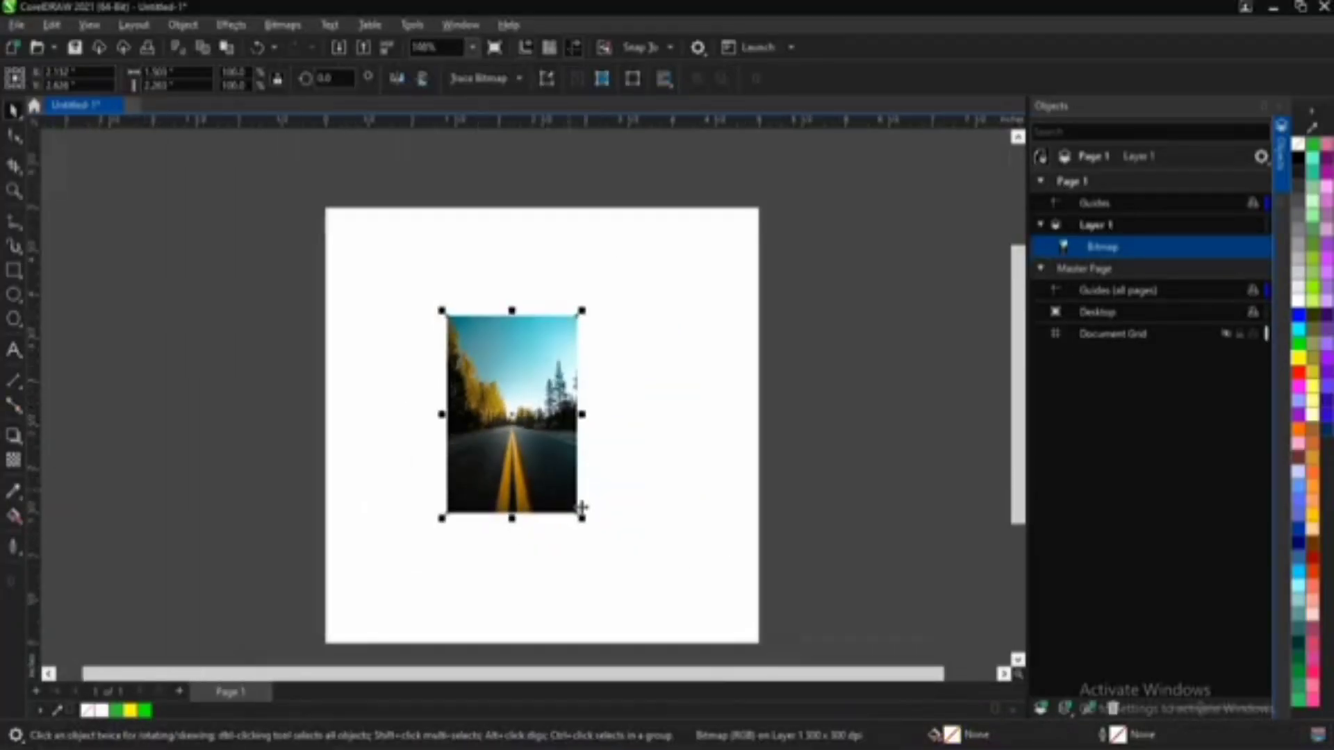
drag(588, 521, 680, 625)
Step: Duplicate the road photo horizontally beside the original and align both photos along their top edges
drag(512, 450, 828, 451)
right_click(841, 458)
click(562, 445)
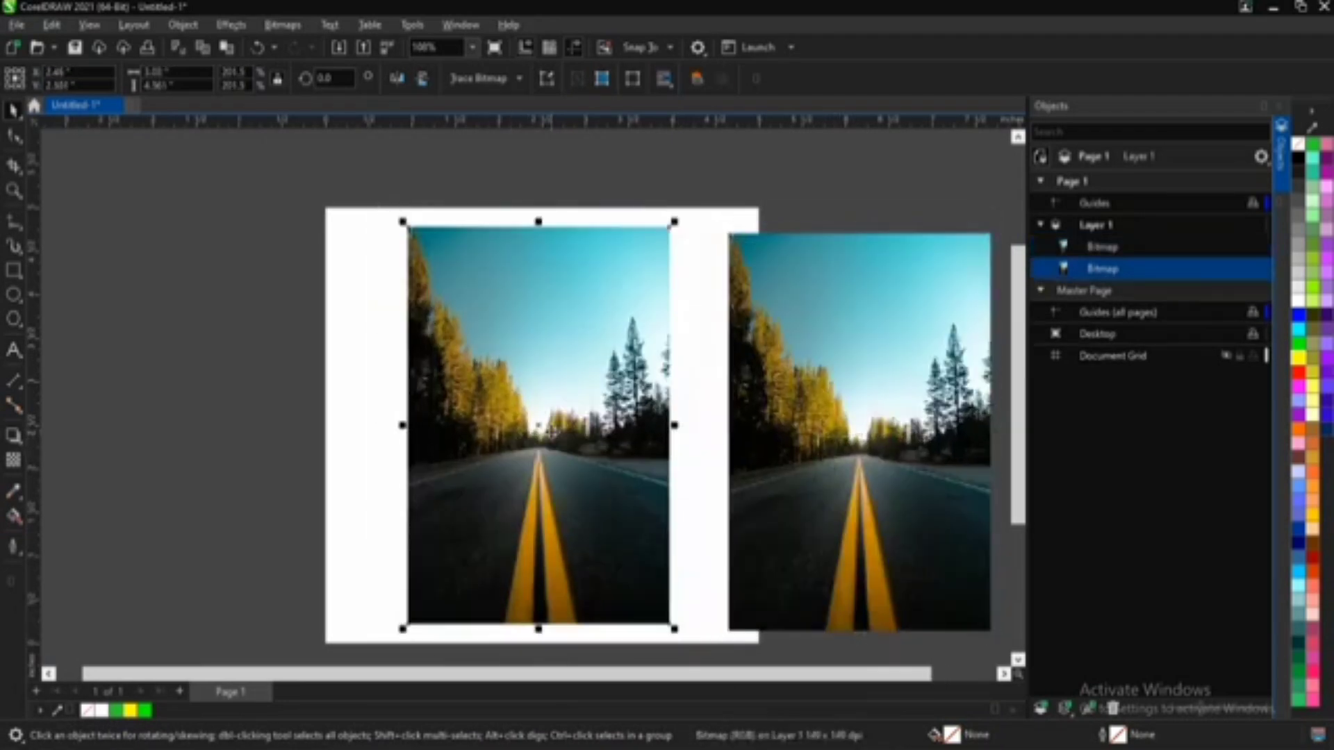
click(809, 398)
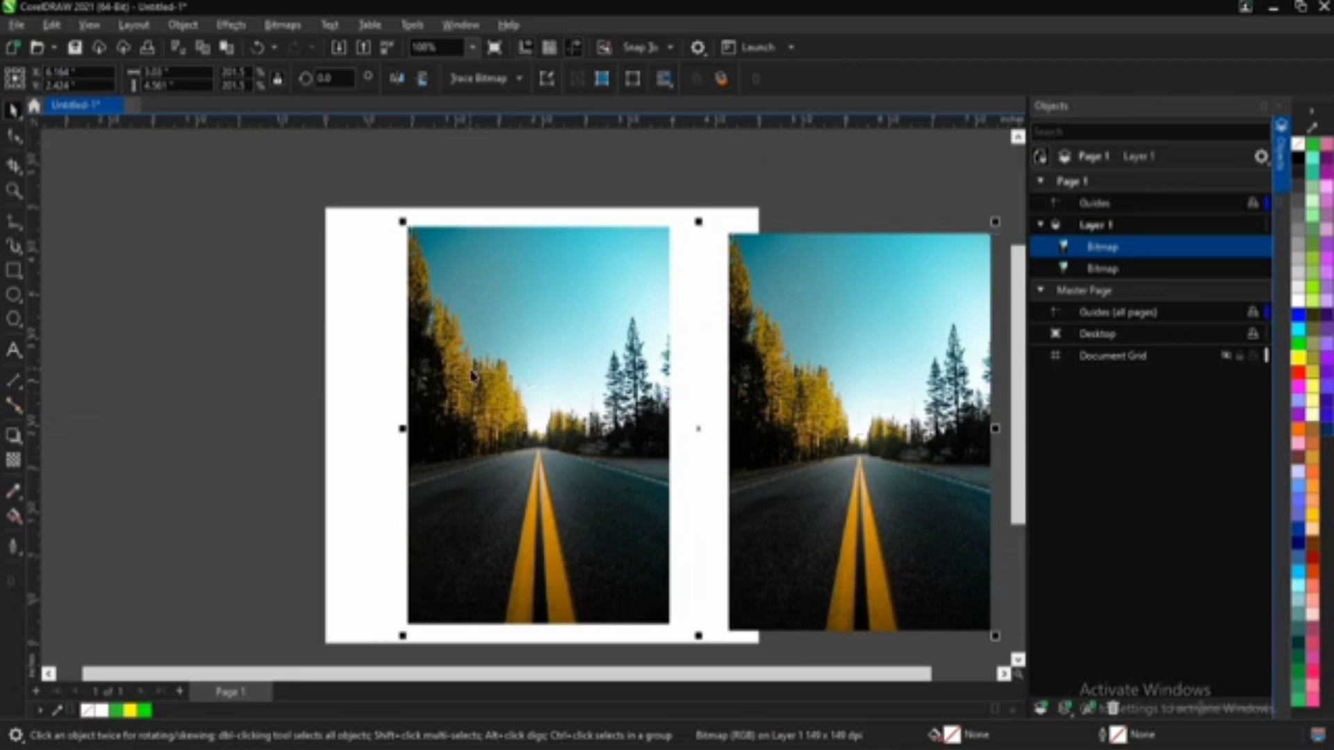
shift+click(471, 372)
key(t)
key(F5)
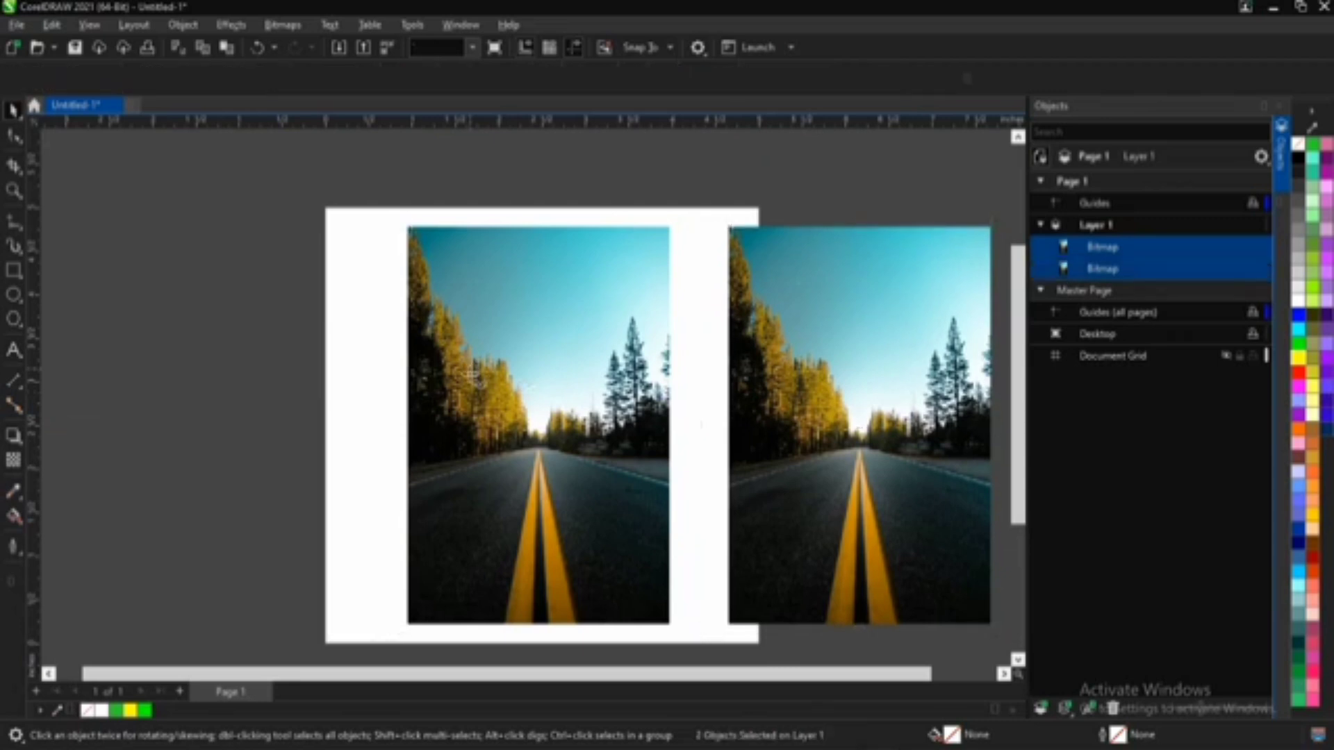
Step: Draw a yellow rectangle of about 3.03 by 4.51 inches over the photo on the page
key(F4)
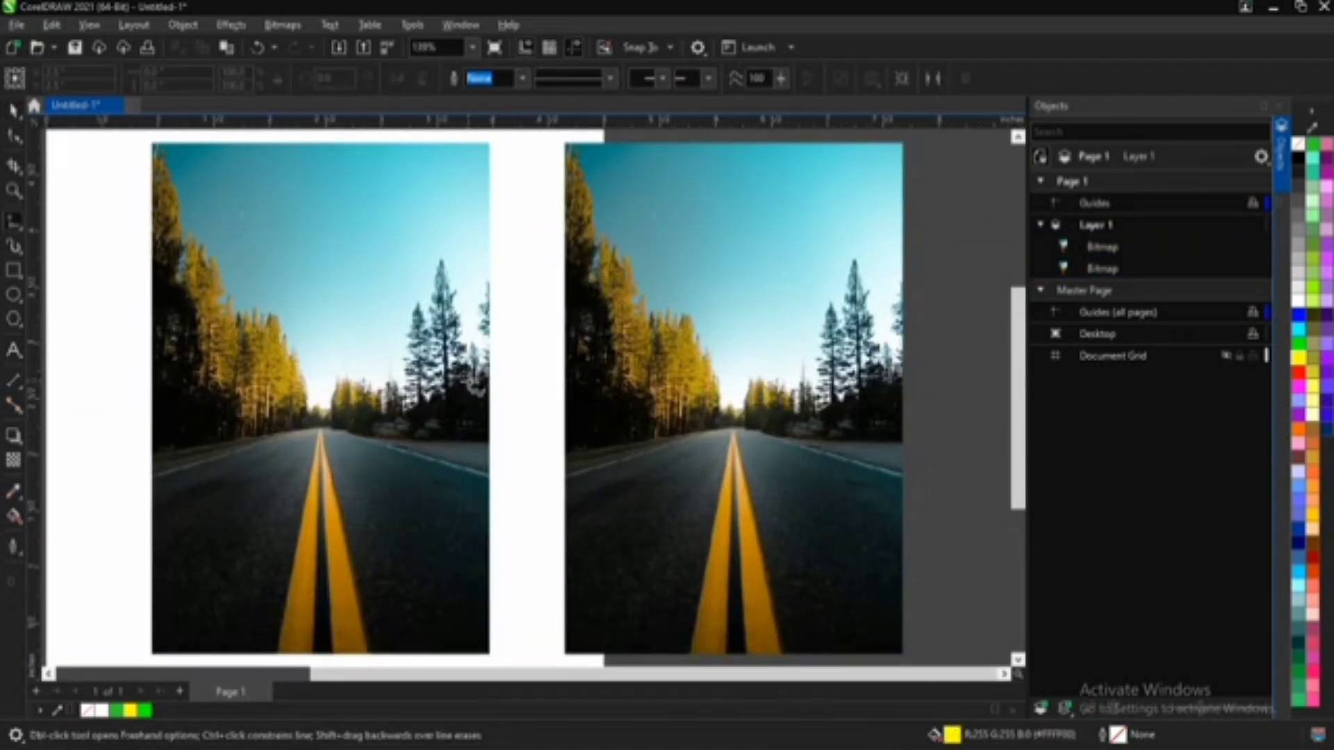
key(space)
scroll(359, 291, down, 1)
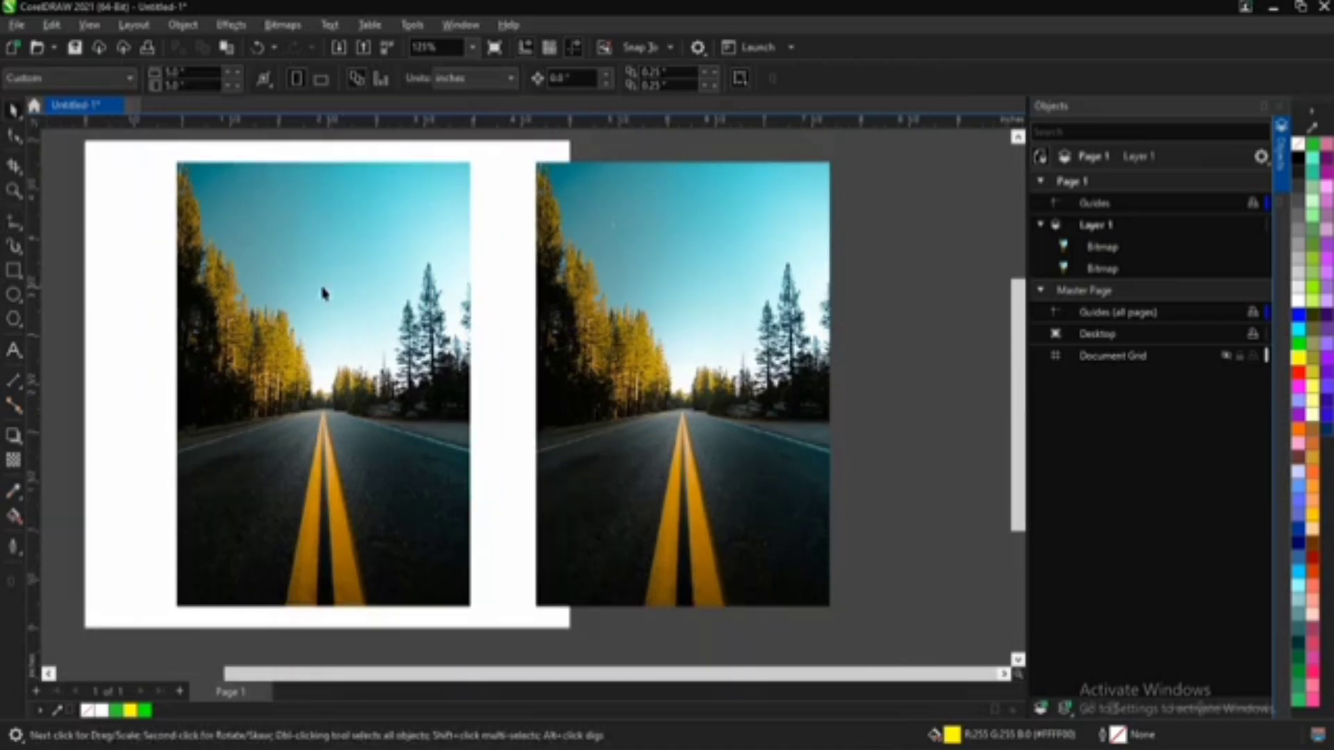
click(195, 327)
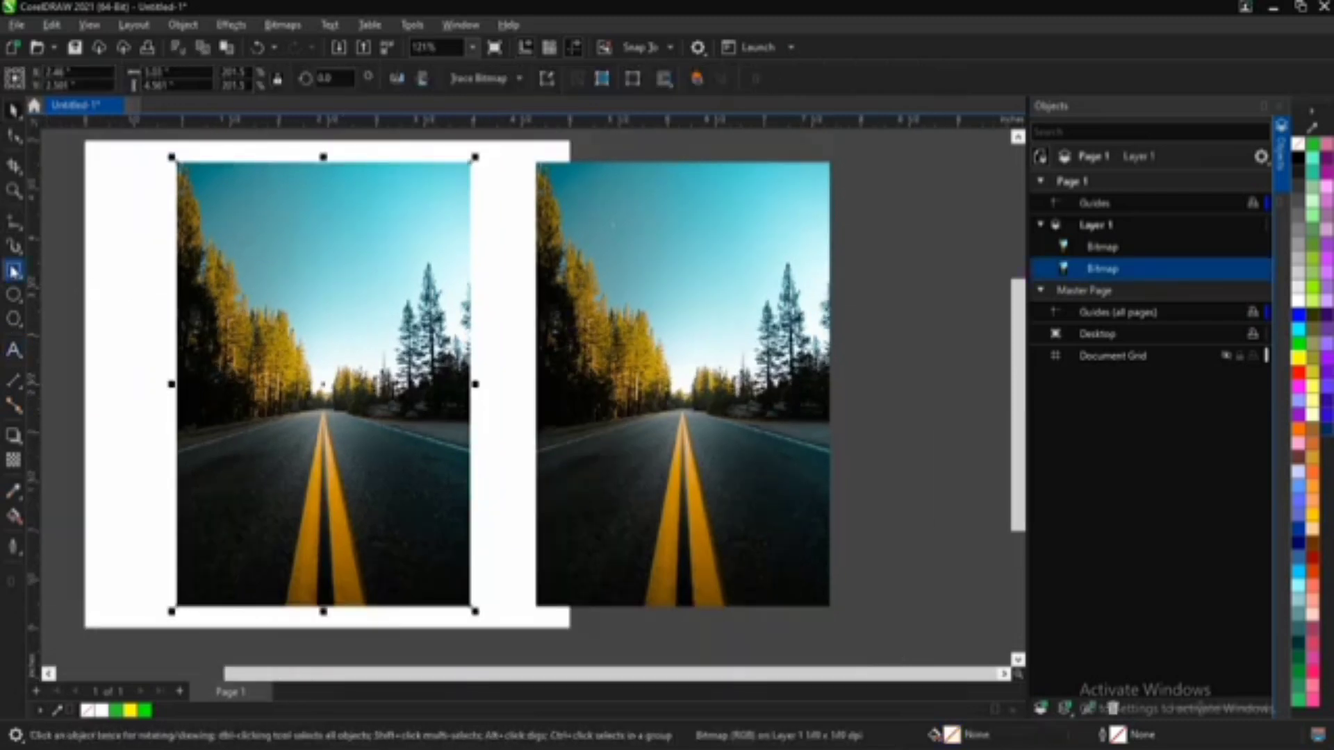
key(F6)
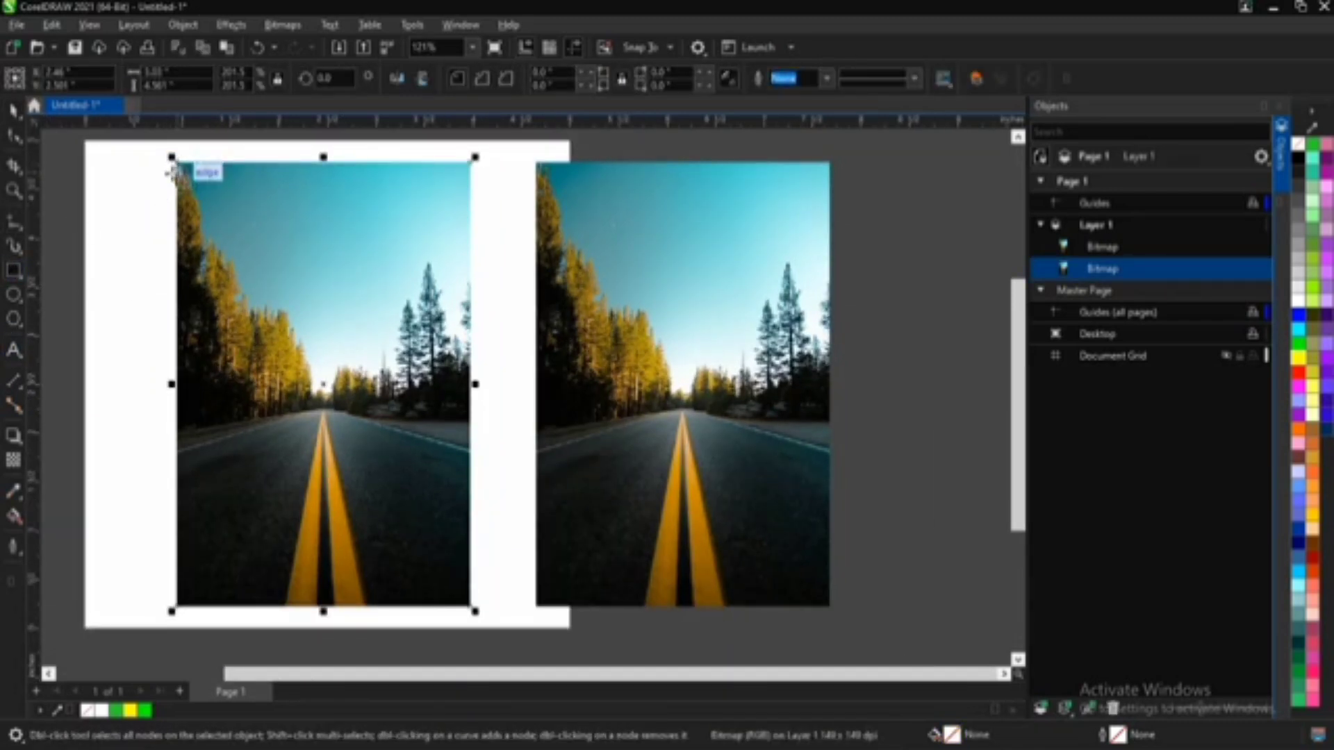
drag(175, 165, 471, 605)
key(space)
scroll(318, 205, down, 1)
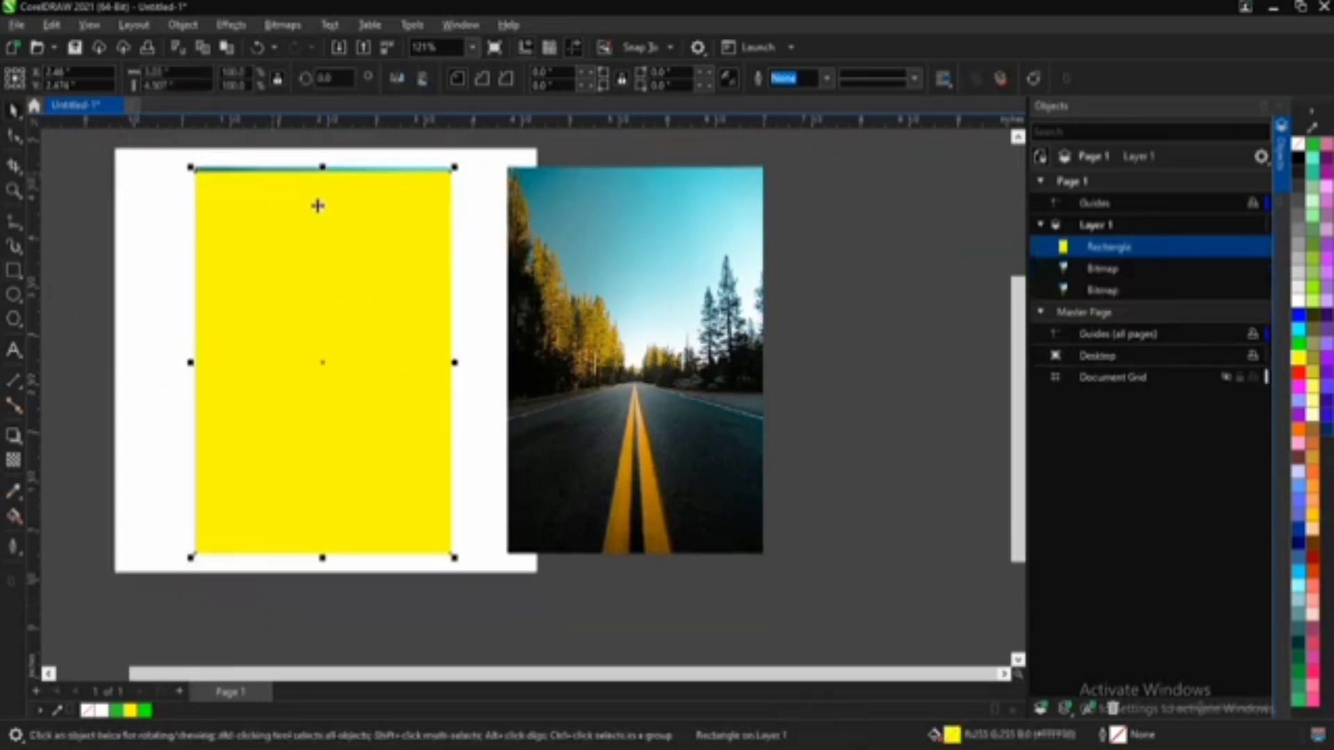
Step: Move the yellow rectangle to the left so that the right half of the underlying photo is uncovered
scroll(318, 206, down, 3)
drag(312, 296, 145, 271)
click(358, 317)
click(382, 247)
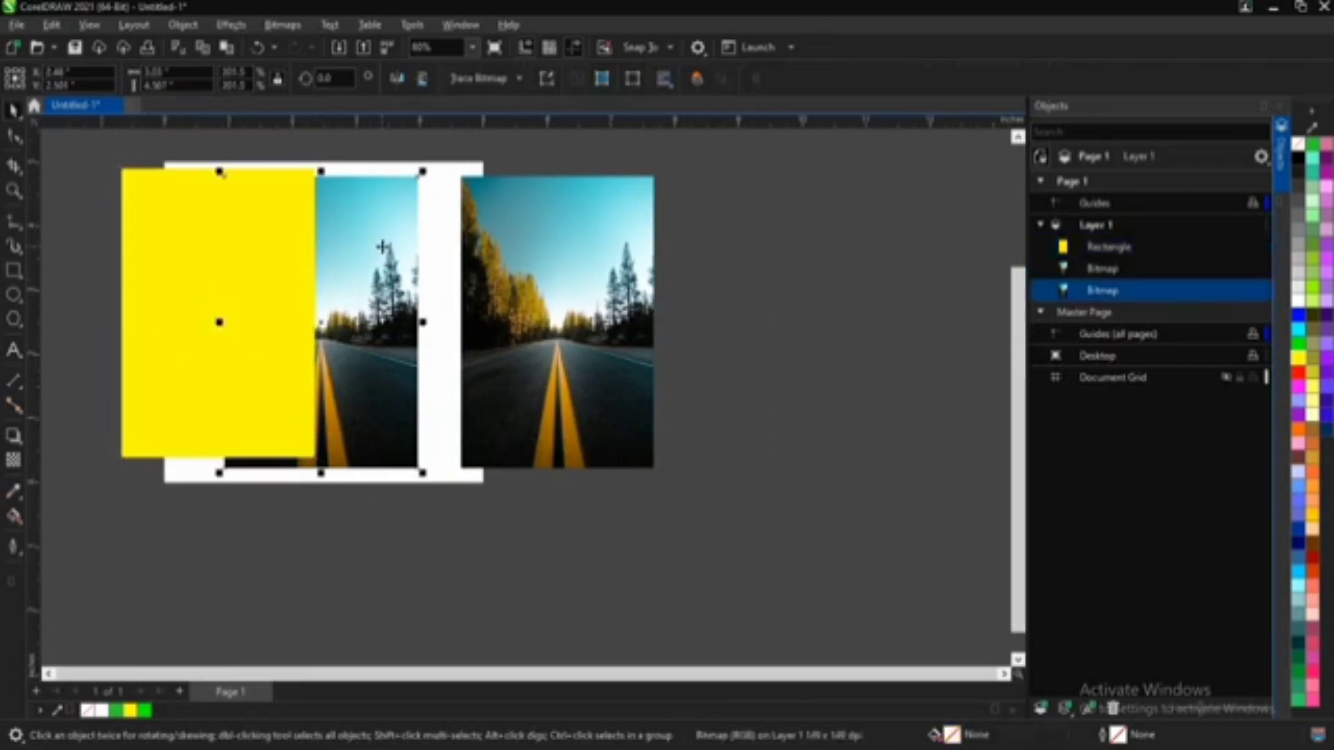
click(141, 336)
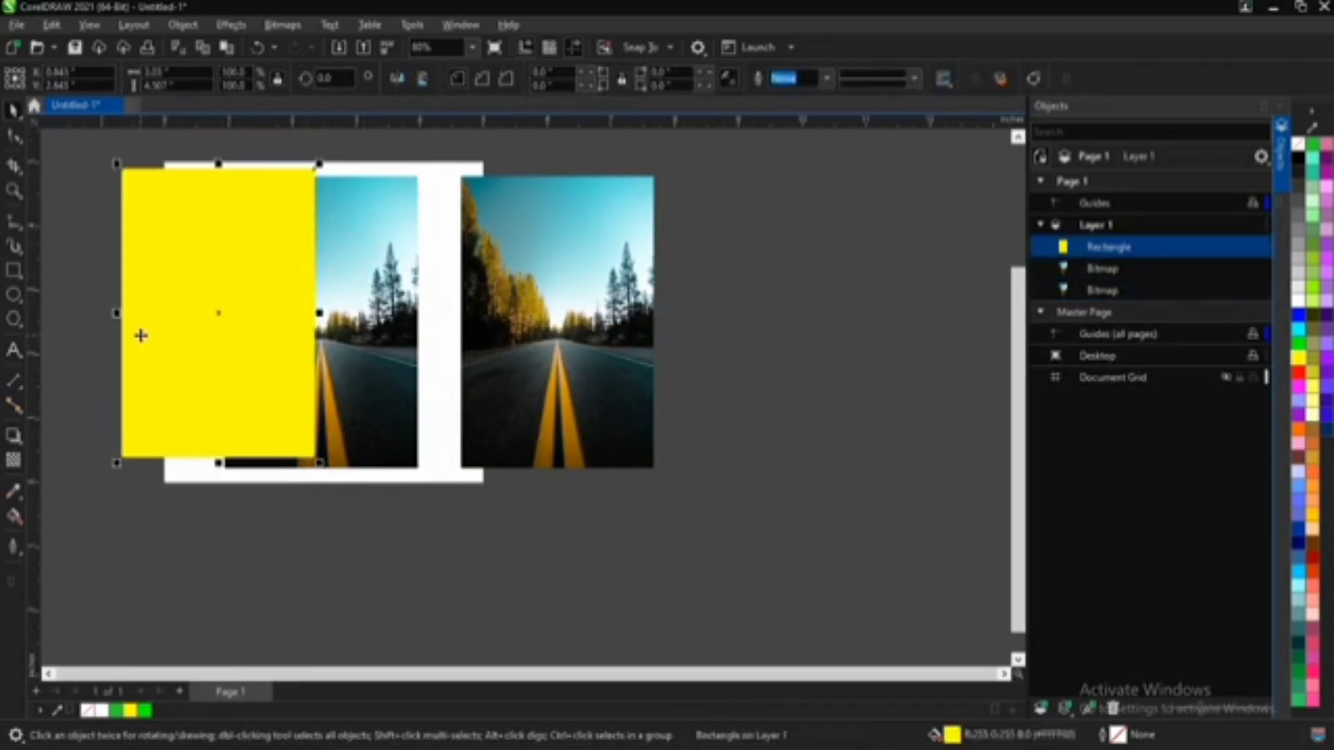
Step: PowerClip the partly covered road photo inside the yellow rectangle and fit its contents proportionally
click(336, 320)
right_click(340, 319)
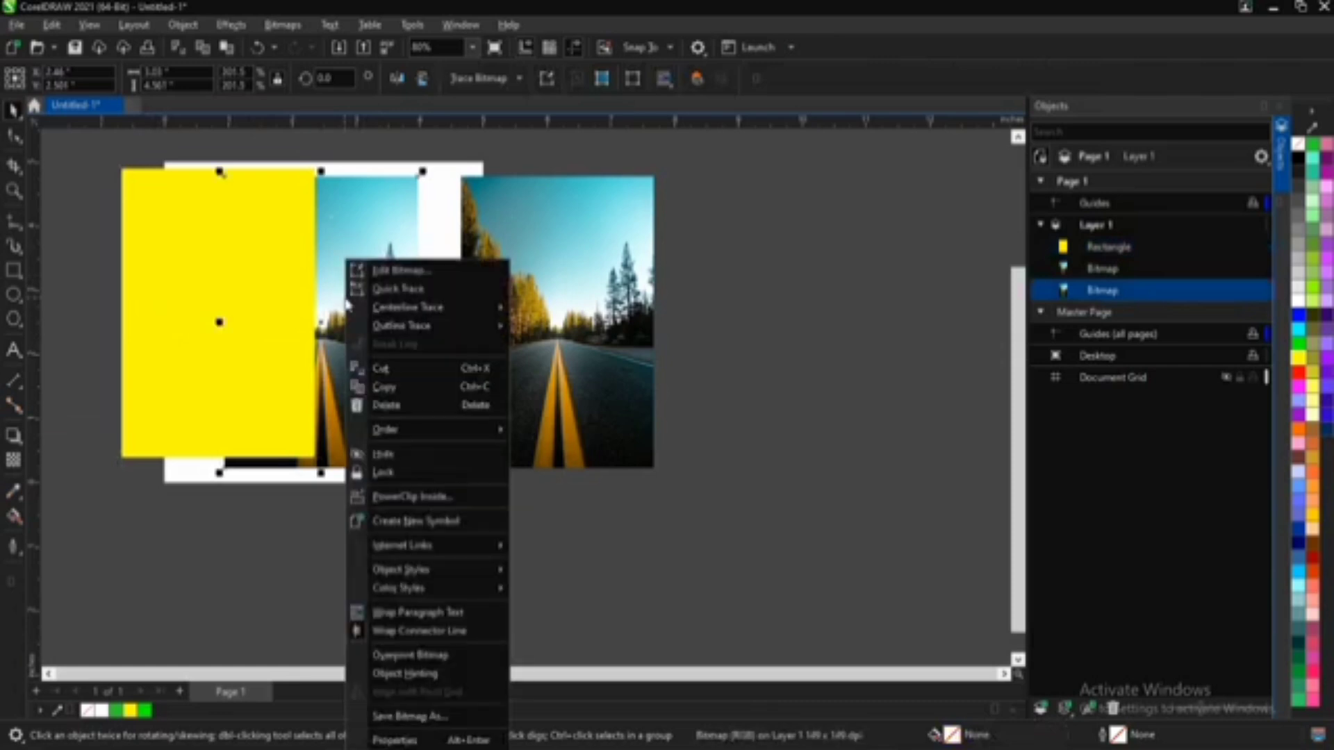
mouse_move(354, 306)
click(337, 196)
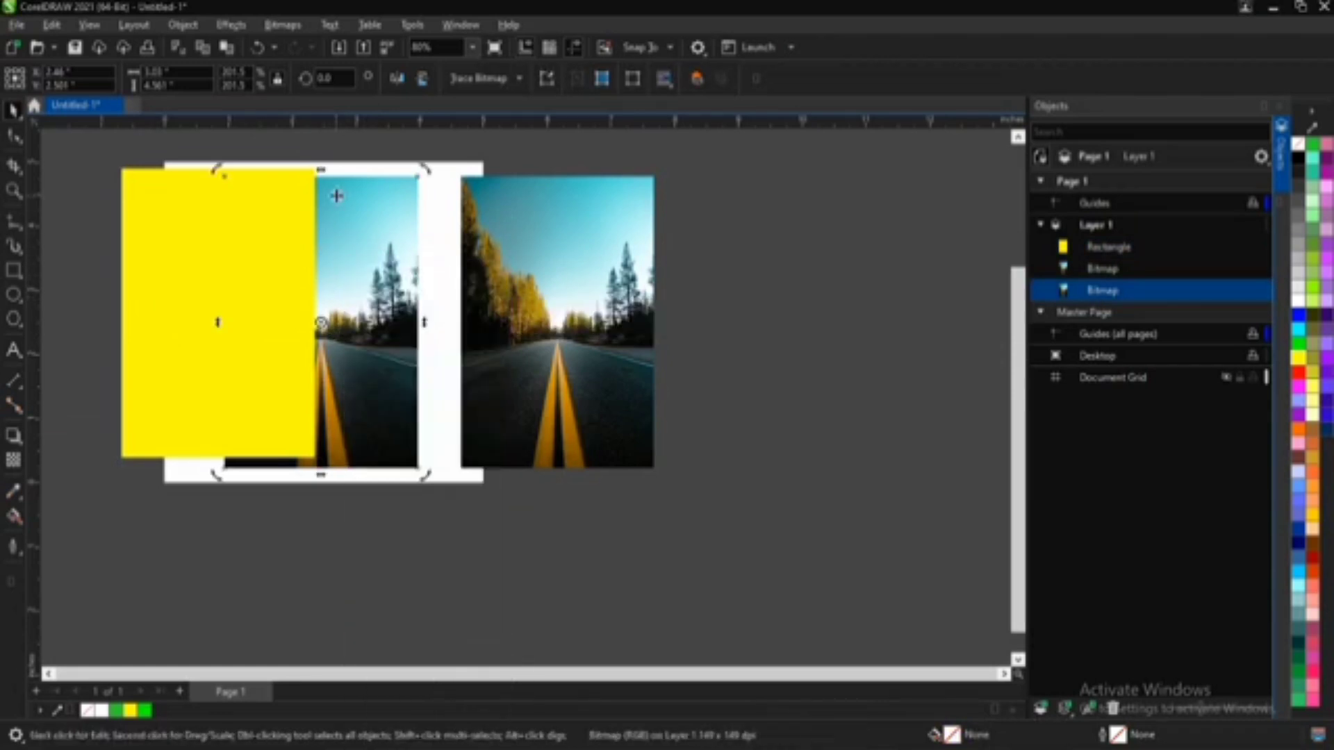
drag(342, 198, 191, 247)
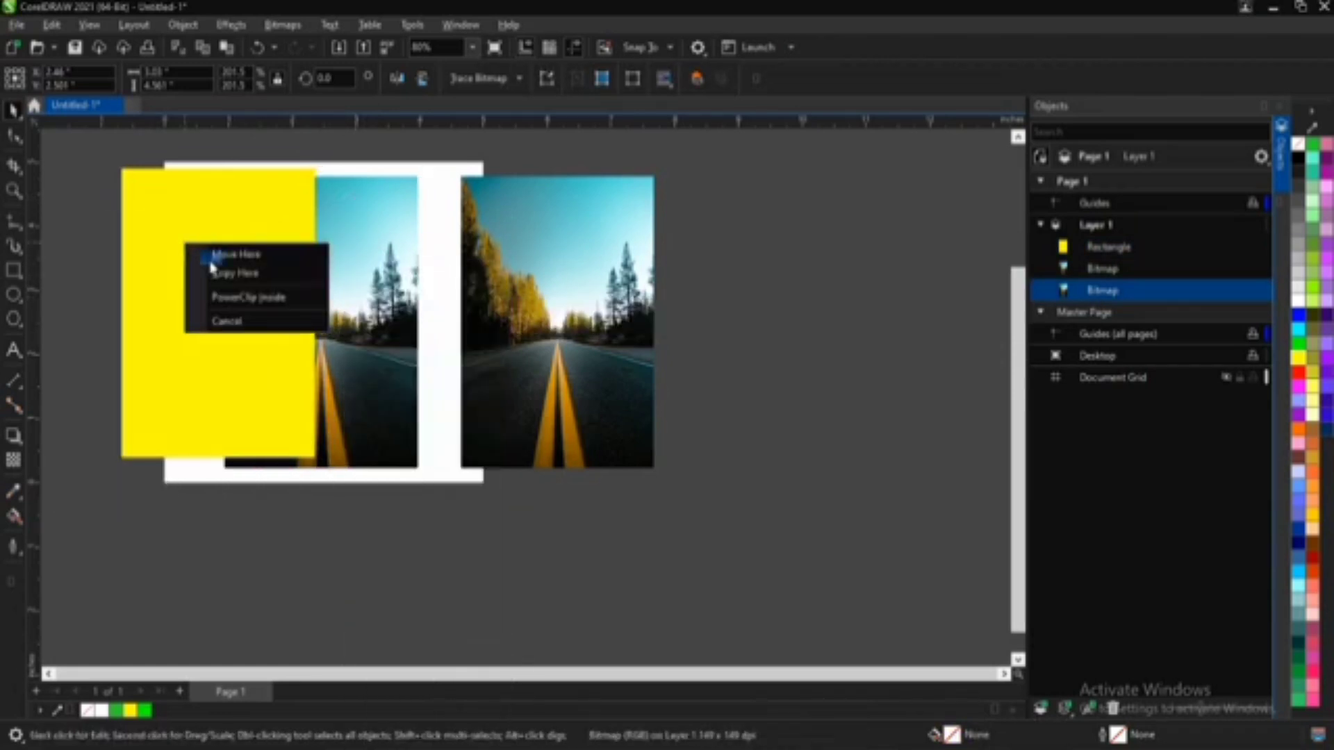
click(243, 299)
right_click(208, 189)
mouse_move(298, 236)
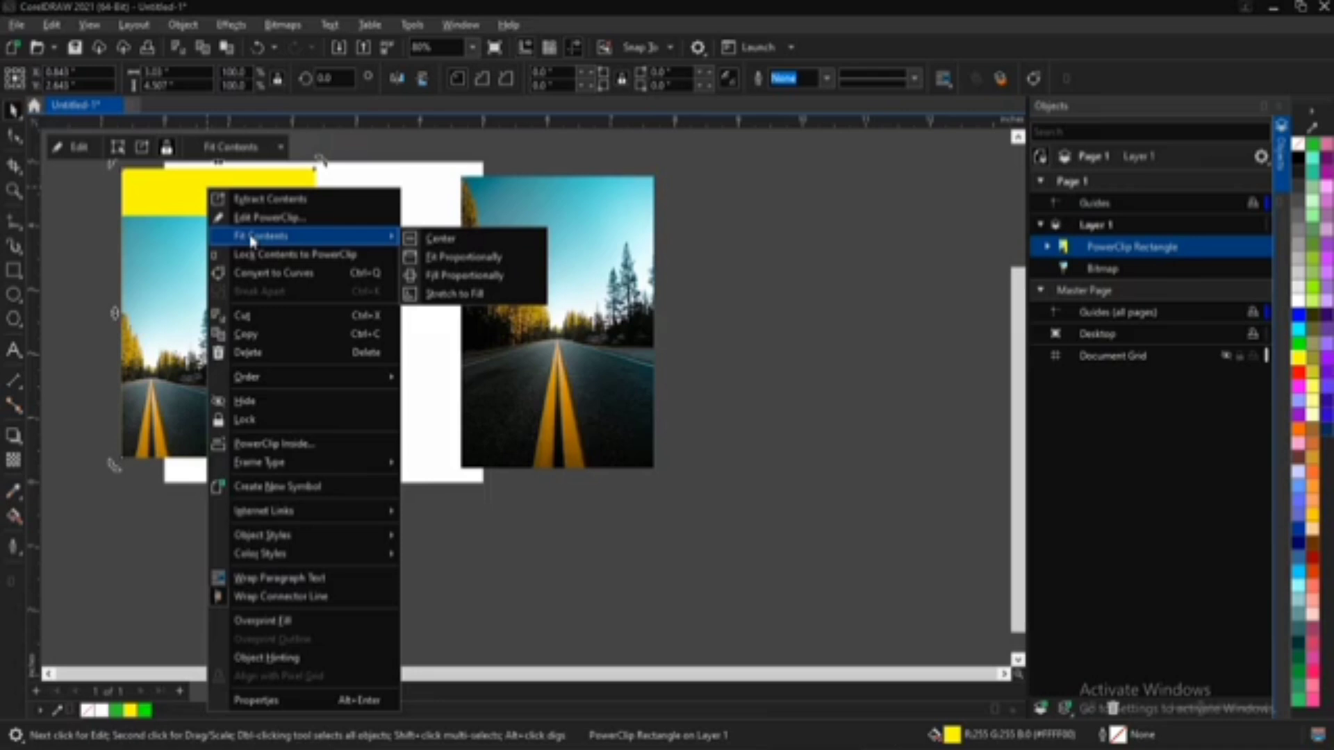
click(452, 257)
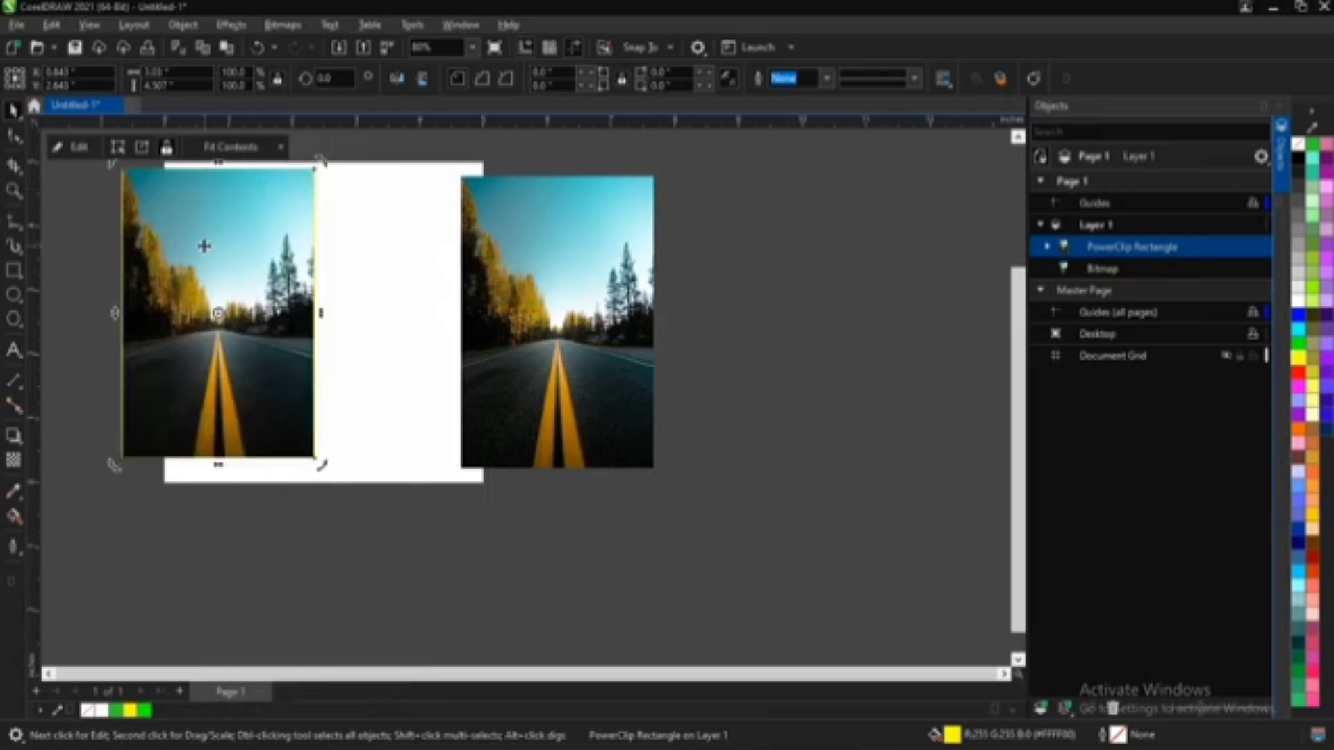
Step: Move the PowerClip rectangle back onto the page and set its contents to Fill Proportionally
drag(204, 246, 311, 257)
right_click(318, 231)
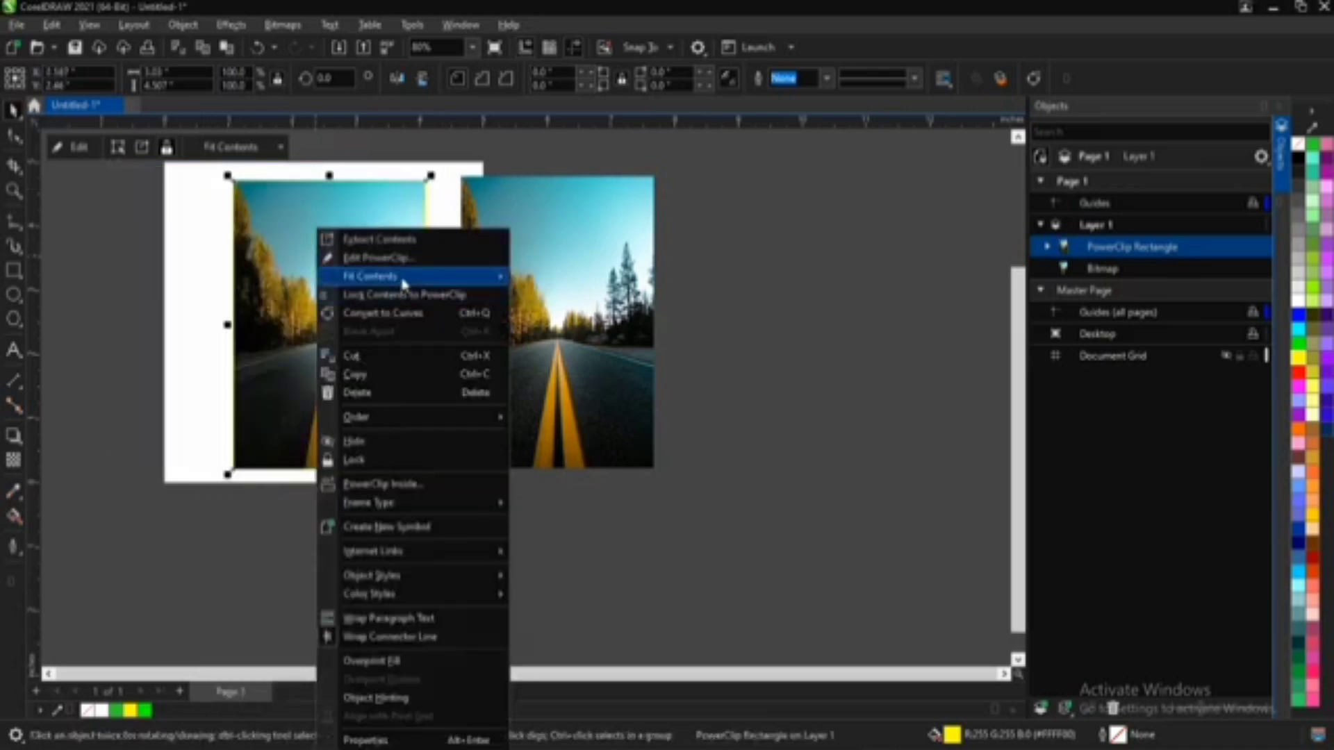
mouse_move(402, 278)
click(580, 314)
click(178, 303)
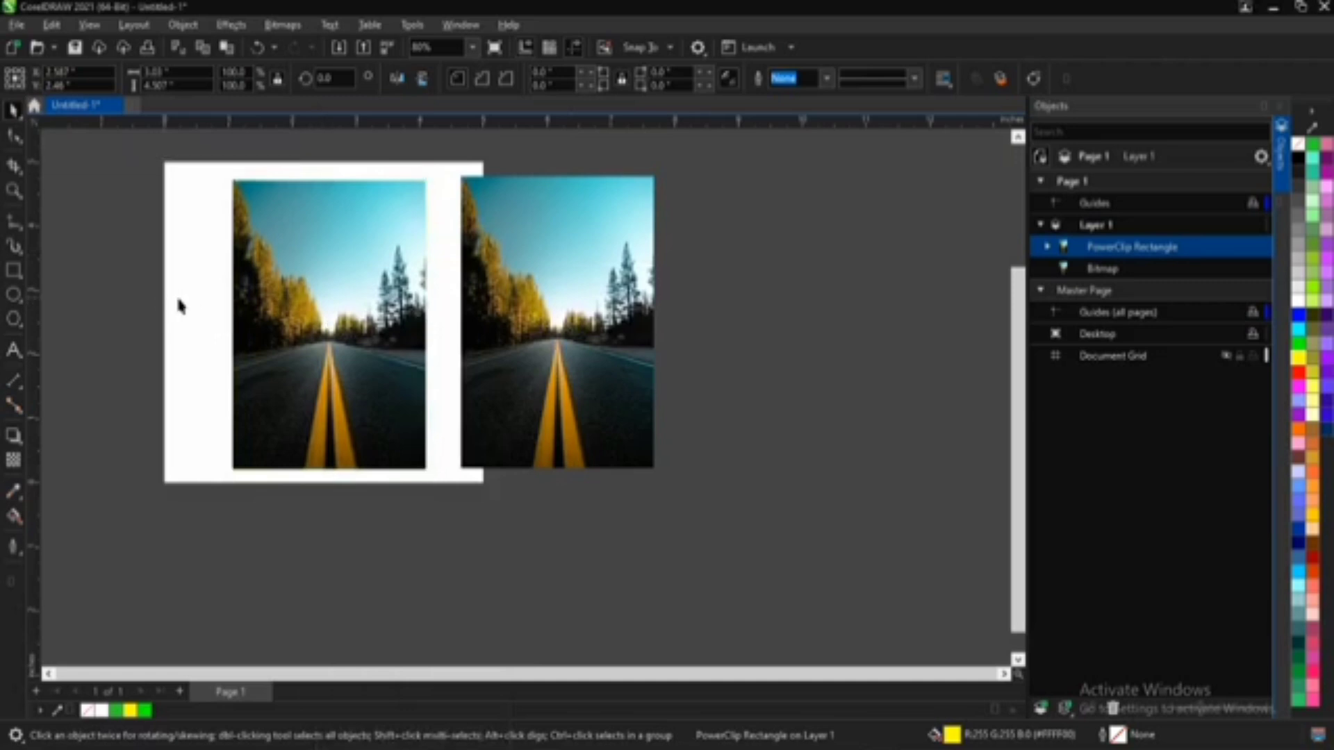
Step: Shift the clipped photo slightly to the left and open its PowerClip contents for editing
click(304, 286)
scroll(356, 360, down, 1)
scroll(356, 359, up, 1)
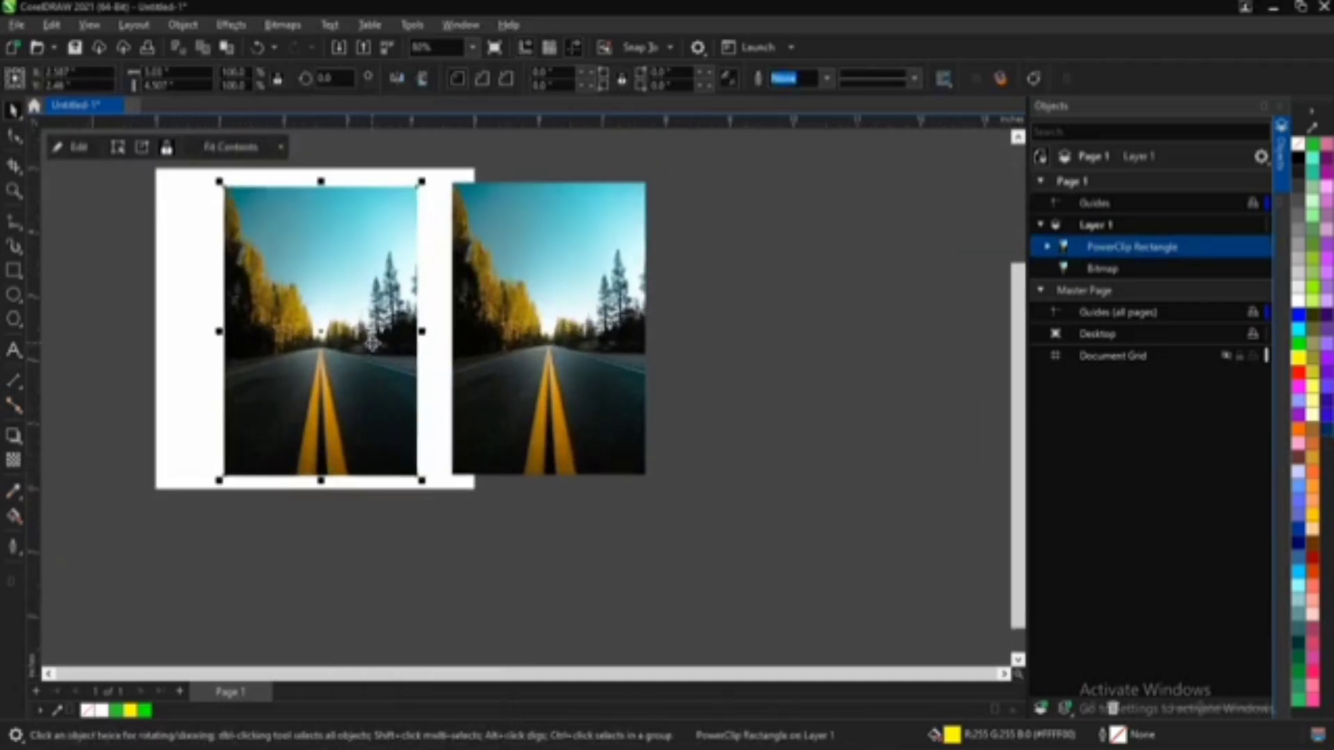
drag(368, 338, 325, 337)
double_click(325, 337)
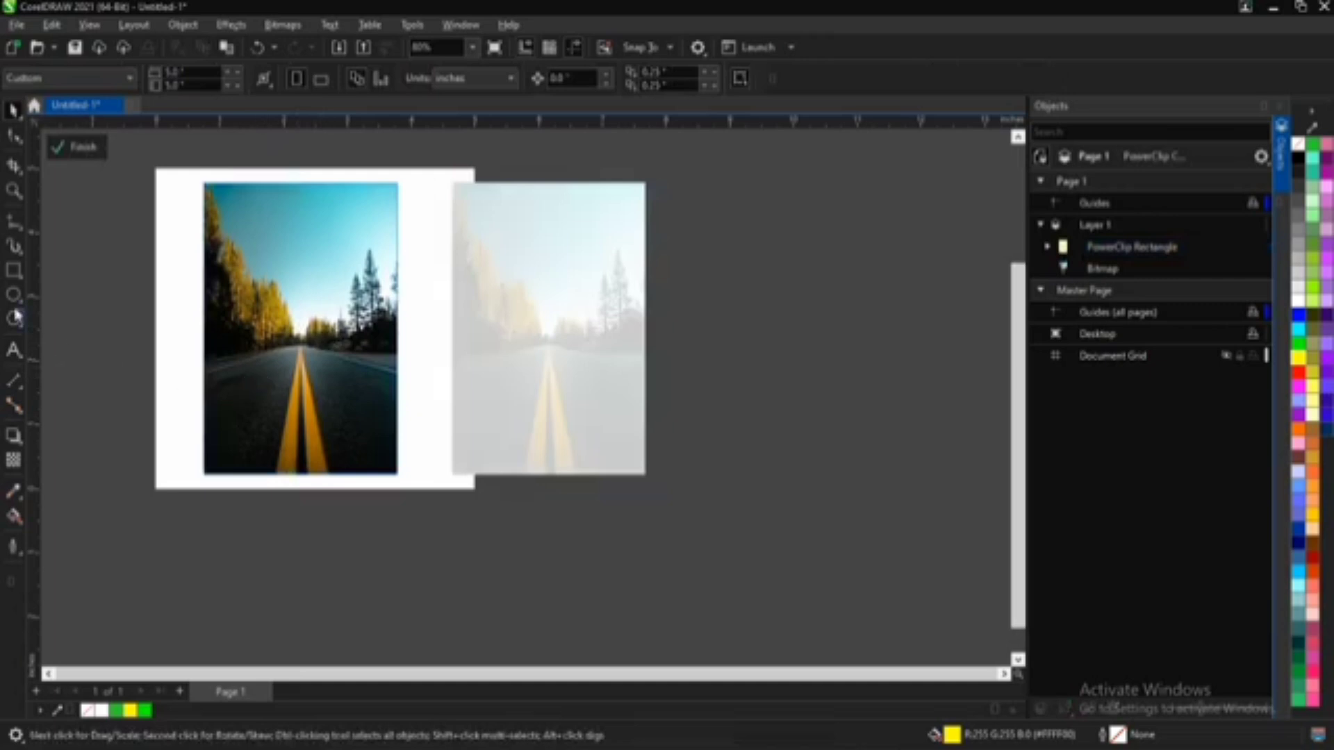
Step: Add the text "stop" on the road inside the PowerClip and convert it to UPPERCASE
click(13, 350)
scroll(306, 386, up, 2)
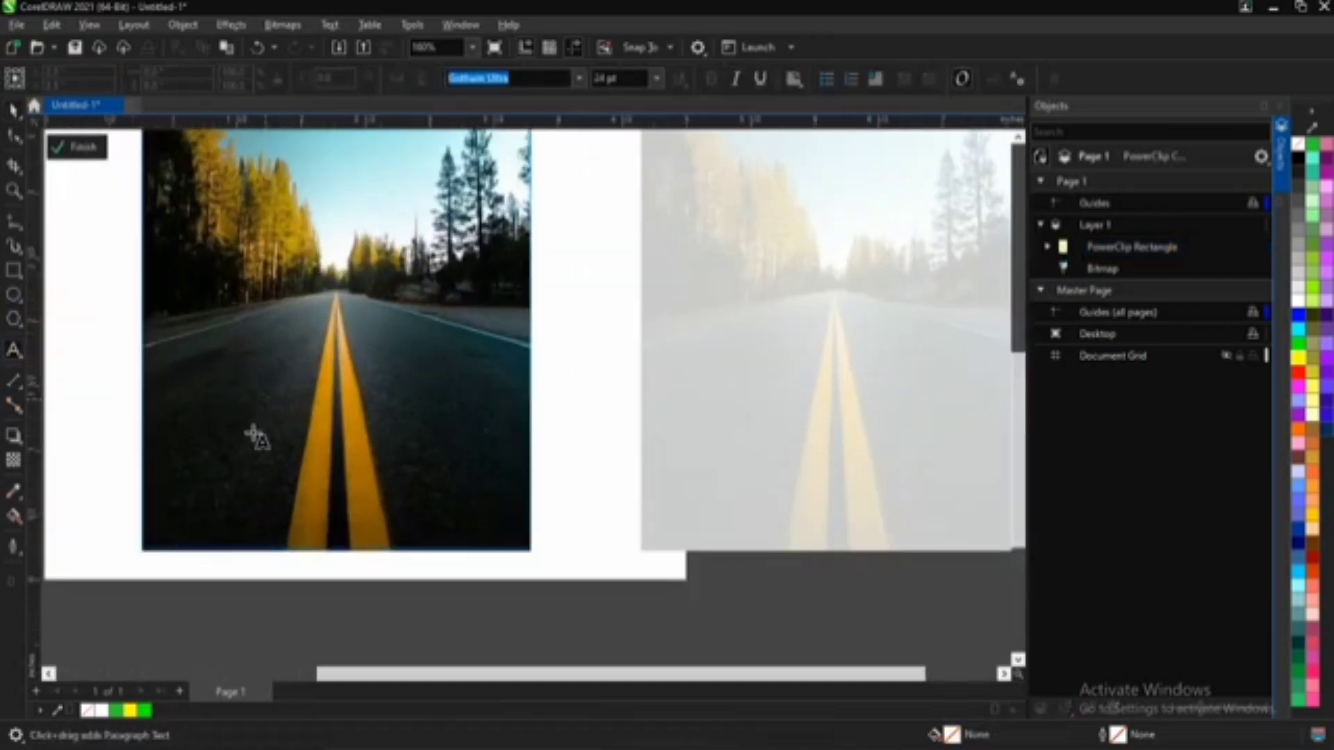
click(179, 452)
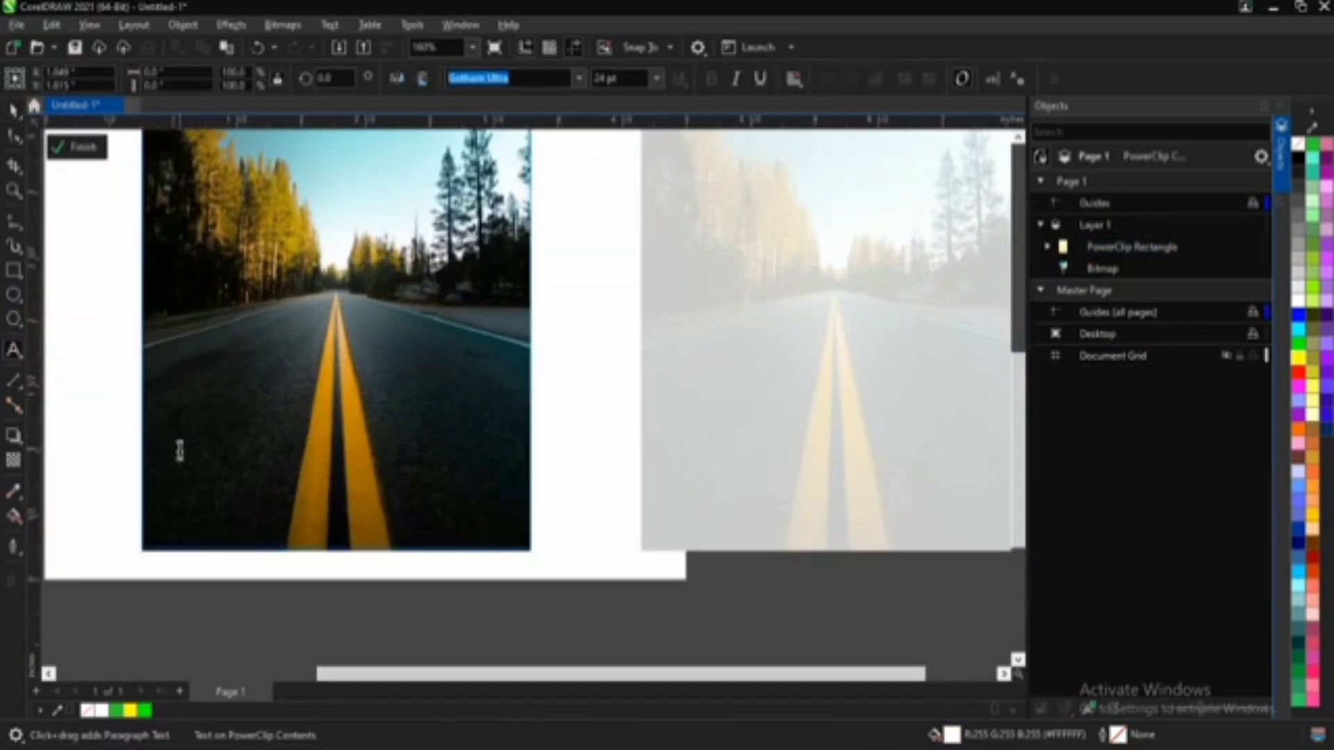
text(stop)
key(ctrl+a)
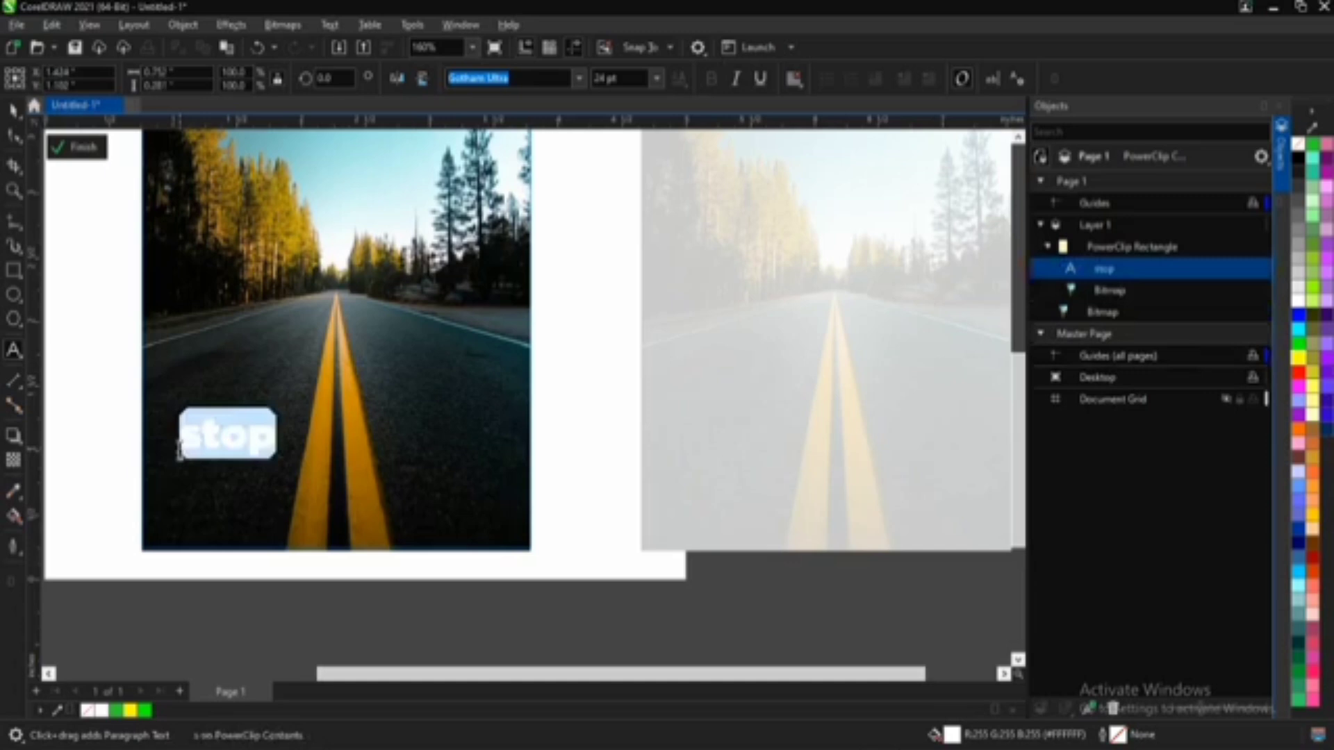
key(shift+F3)
click(625, 364)
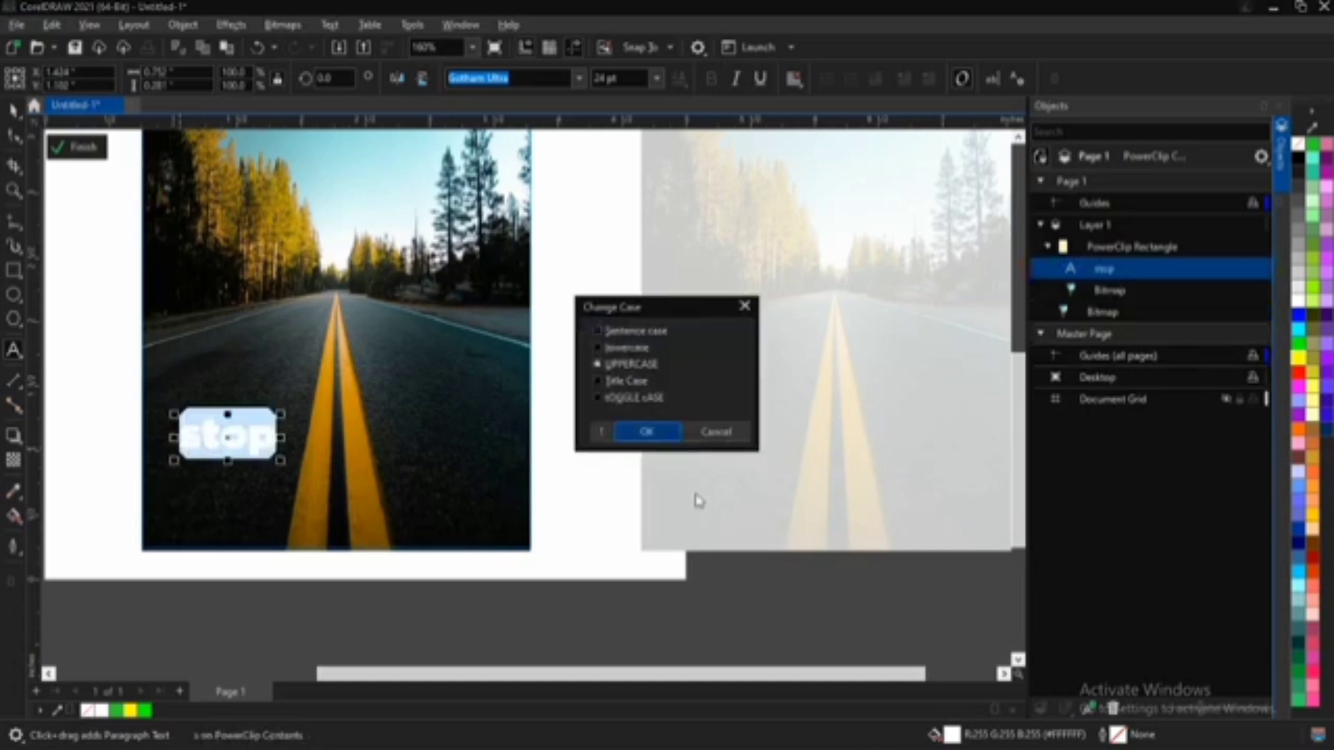
click(637, 443)
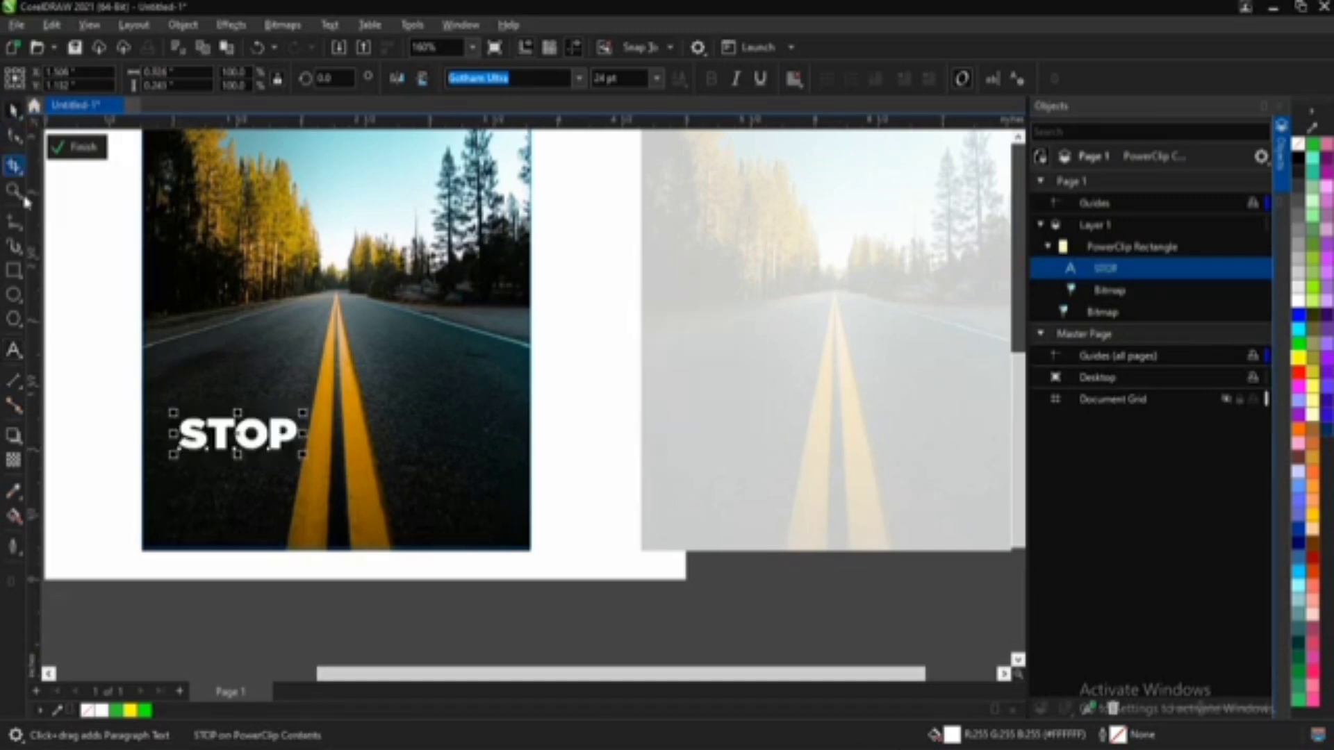
Step: Enlarge the STOP text to about 84.5 pt and position it across the photo's full width on the road
click(13, 111)
drag(308, 415, 604, 333)
drag(386, 398, 325, 431)
key(F4)
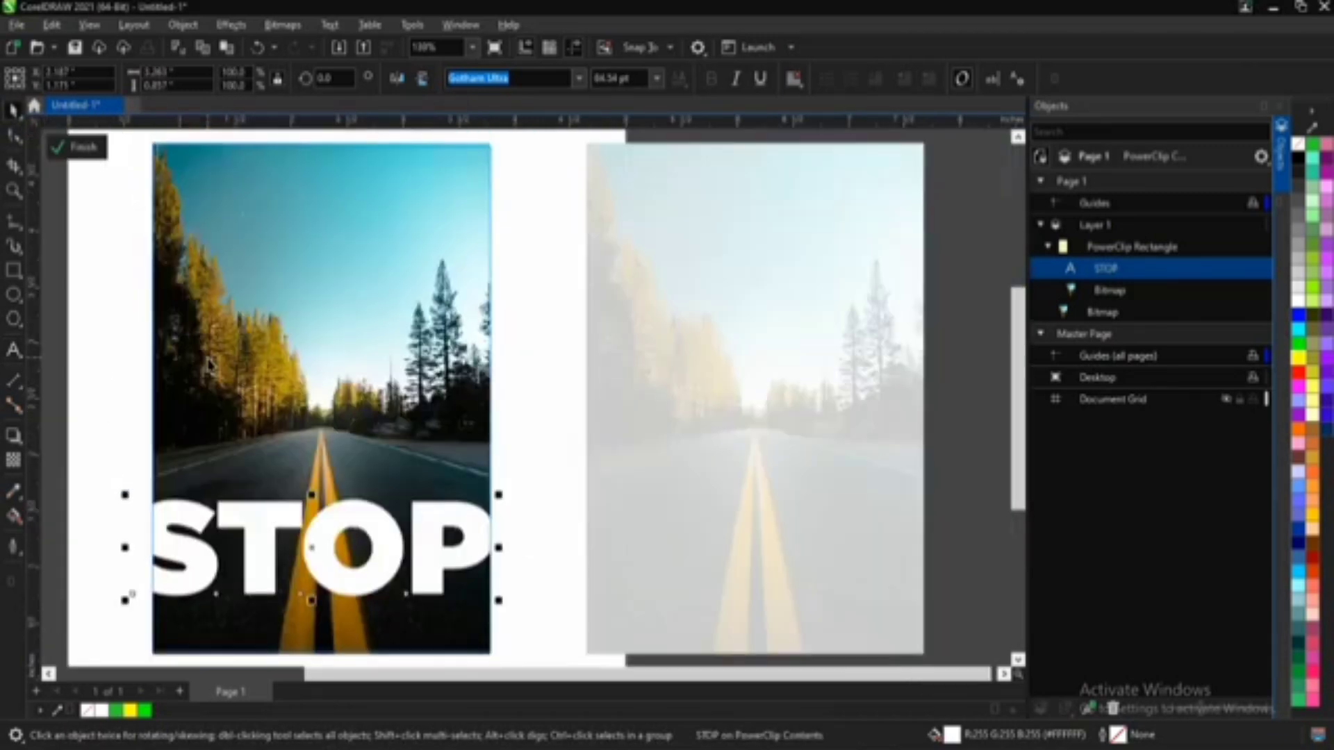
Step: Examine how the enlarged STOP lettering sits on the road and against the photo's side edges
key(F5)
key(Escape)
scroll(141, 548, up, 2)
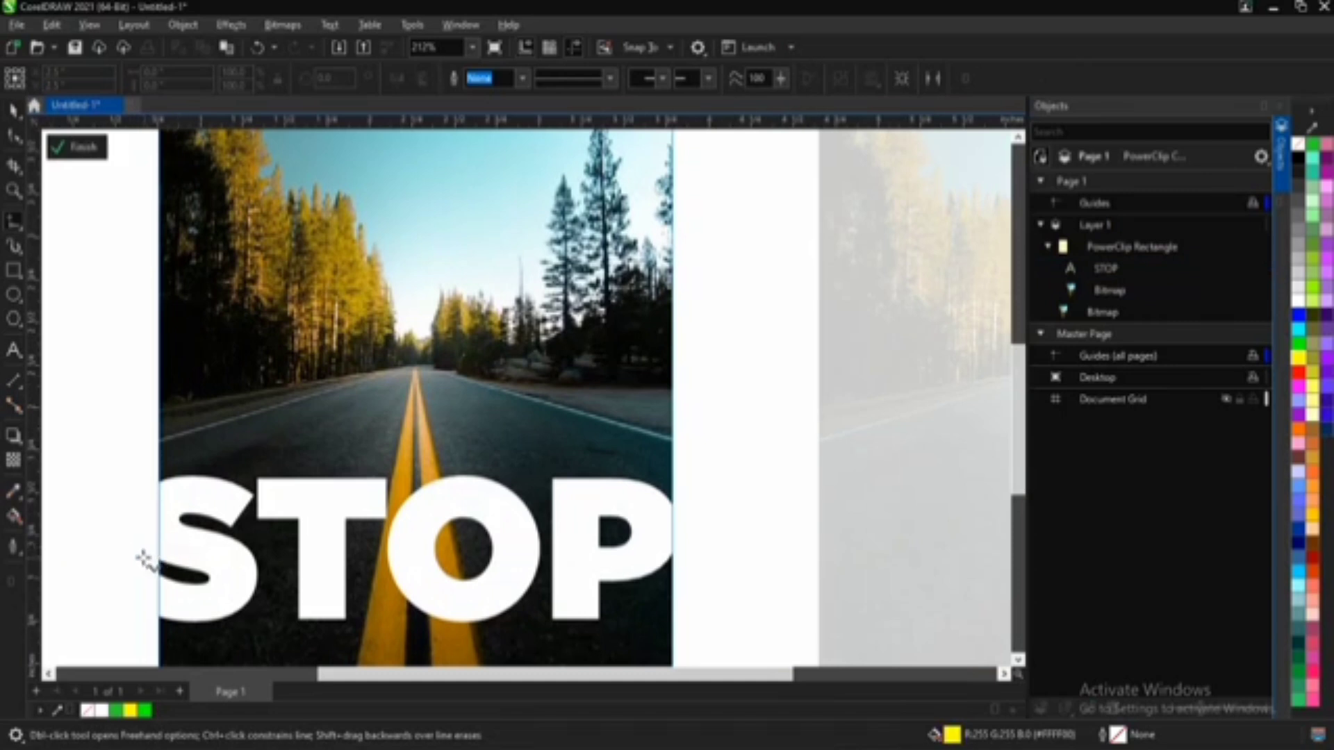
scroll(139, 557, up, 3)
scroll(730, 530, down, 2)
scroll(959, 531, down, 1)
scroll(959, 531, up, 1)
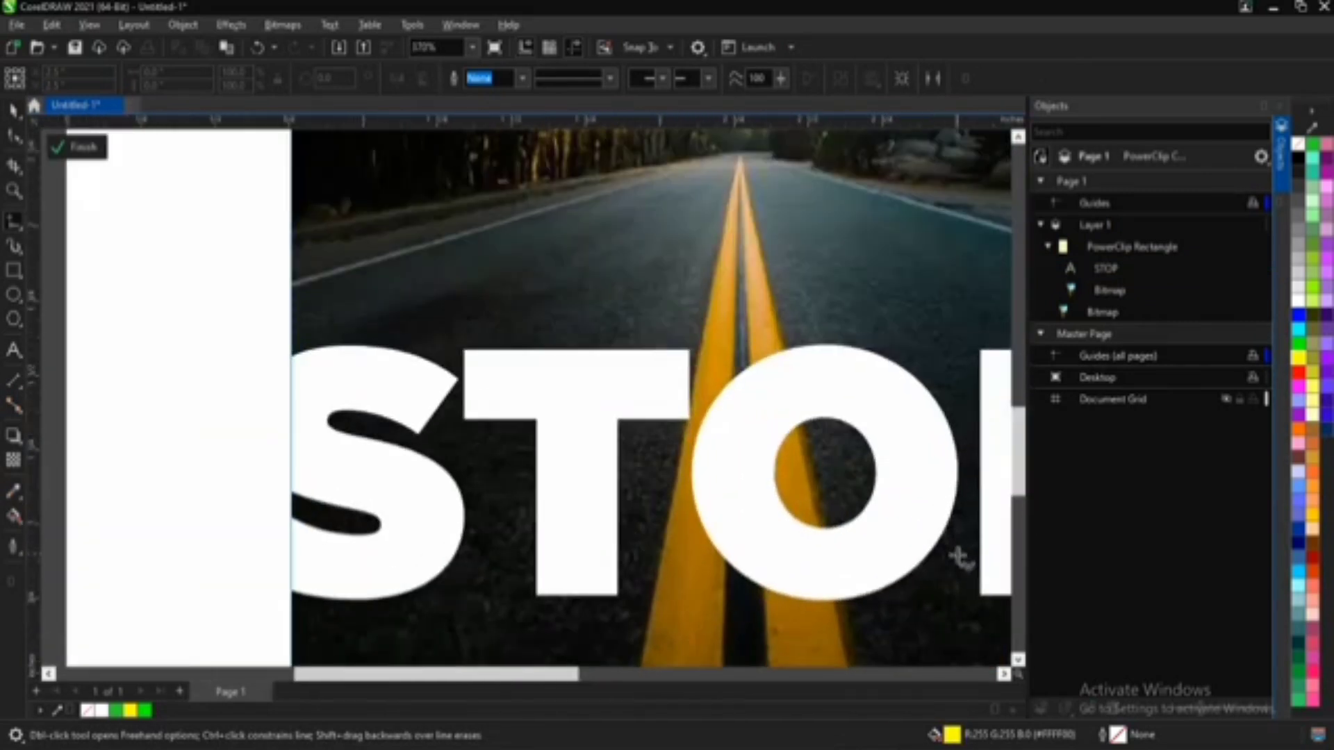
click(1006, 676)
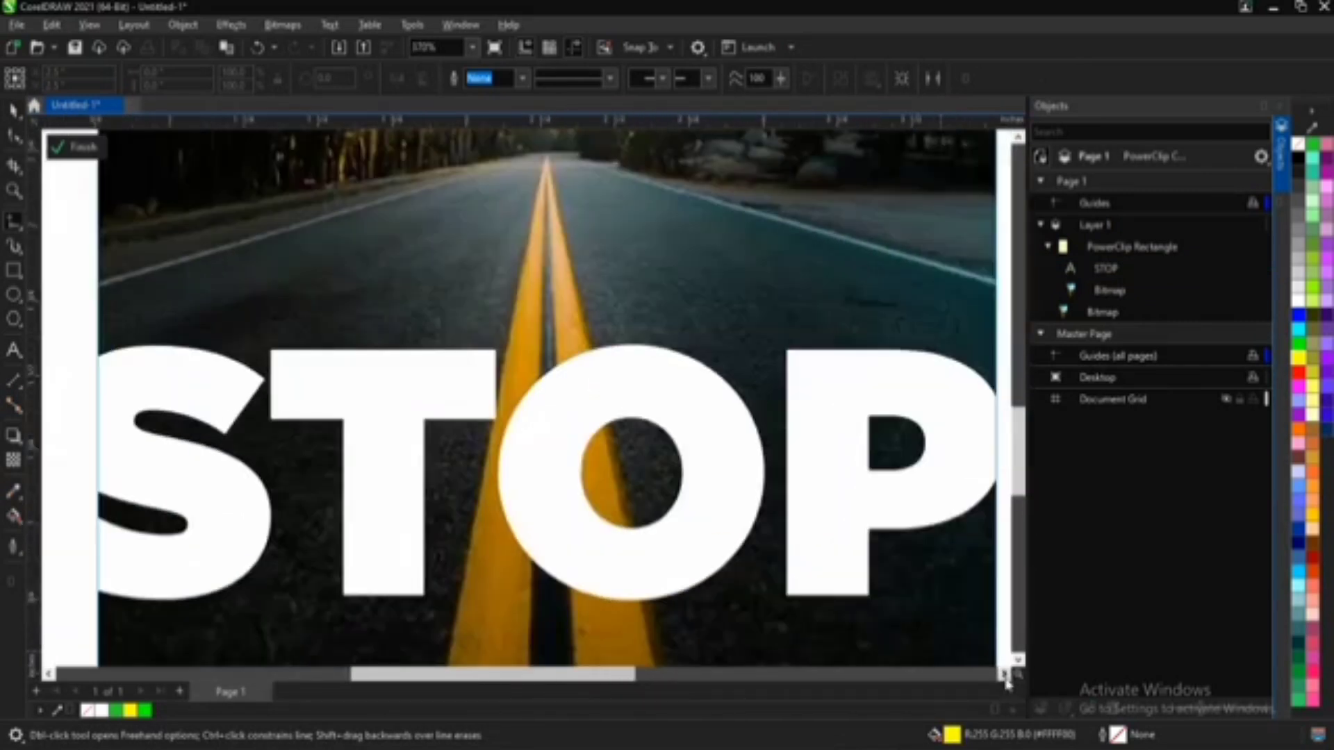
scroll(754, 466, down, 1)
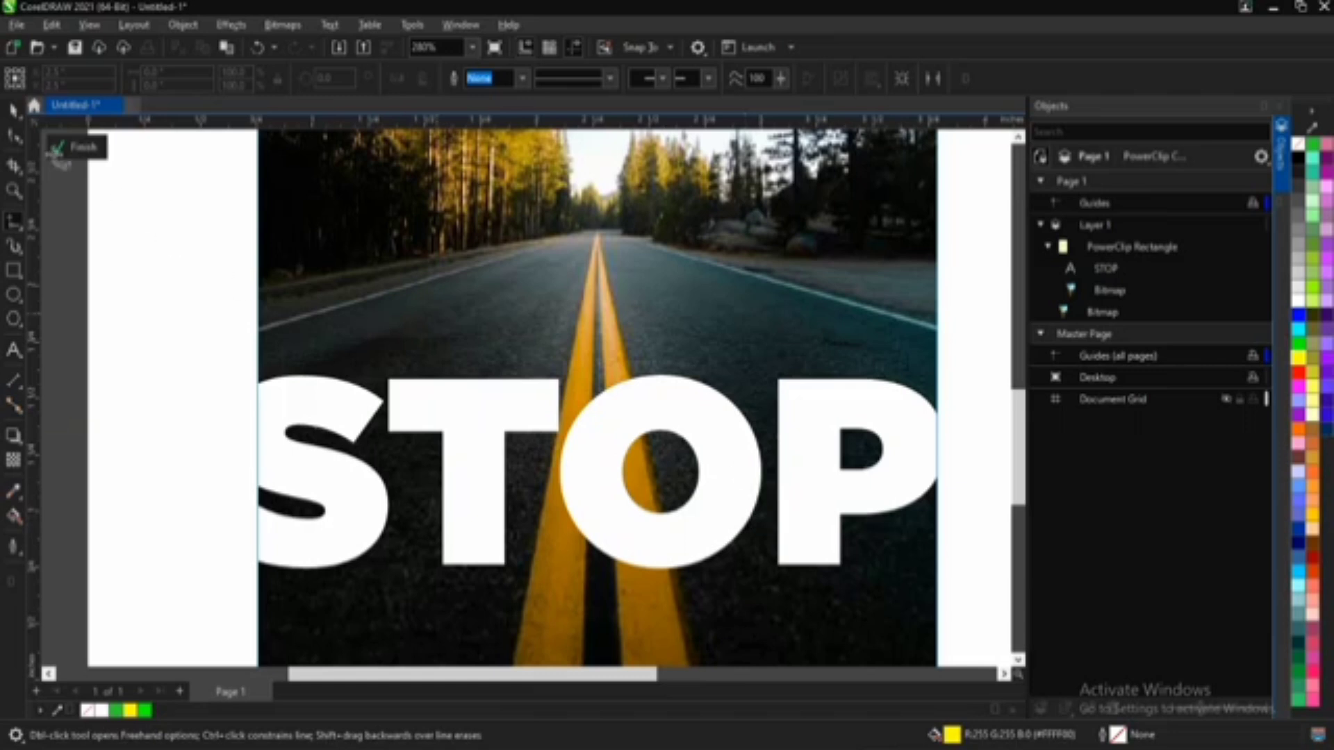
Step: Change the STOP text's font to Impact
click(15, 110)
click(461, 404)
scroll(579, 148, down, 1)
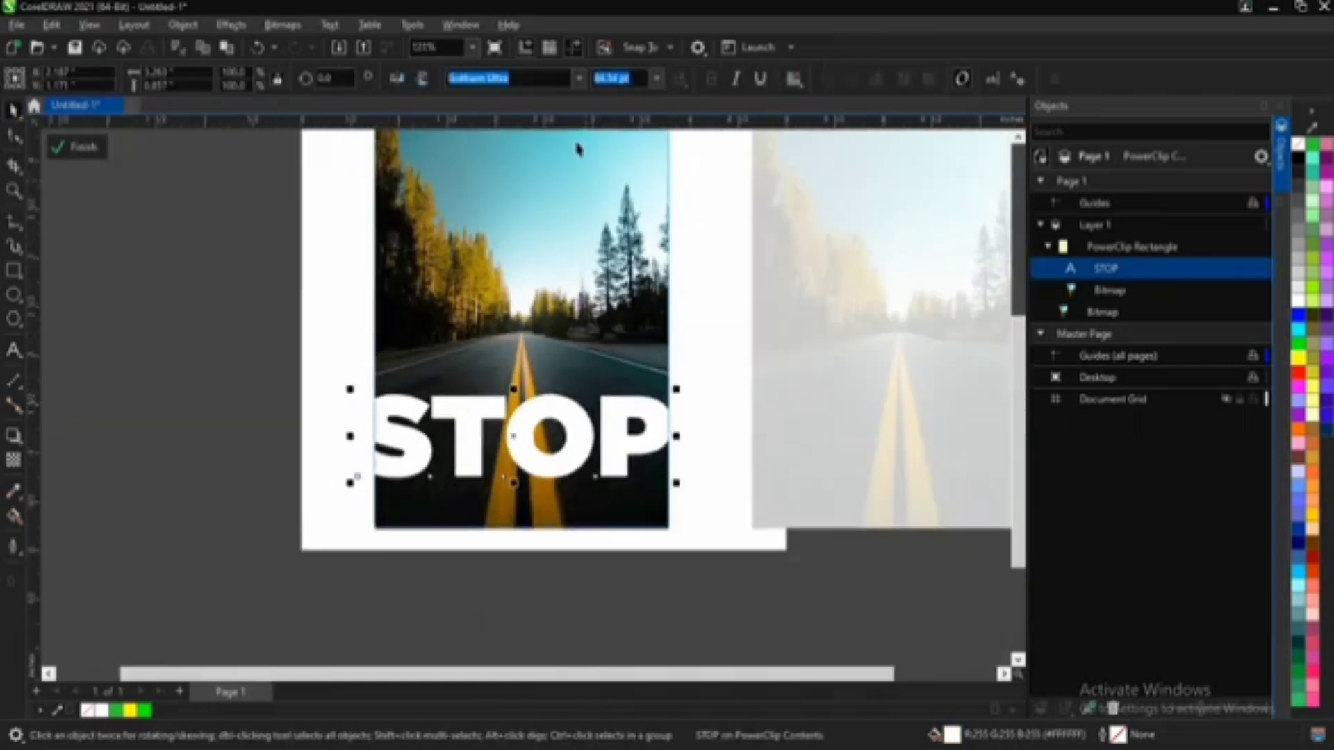
click(579, 79)
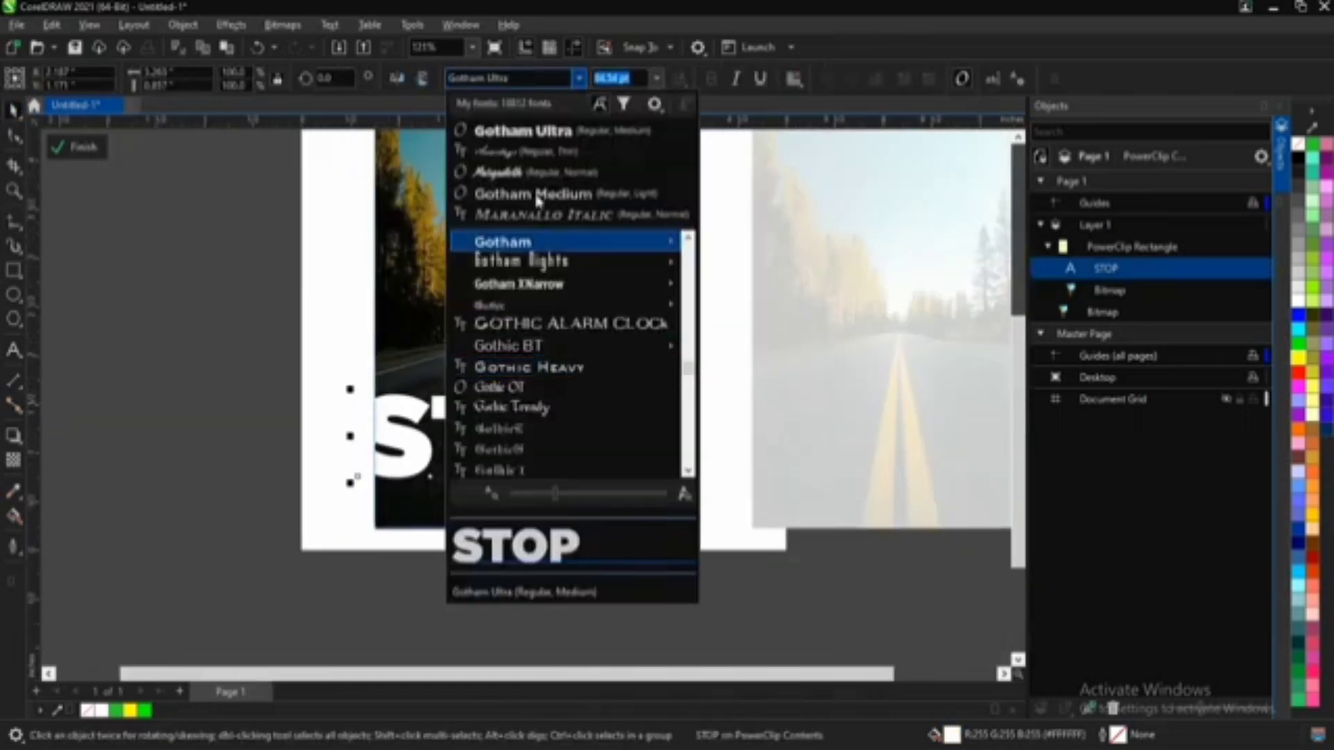
mouse_move(543, 272)
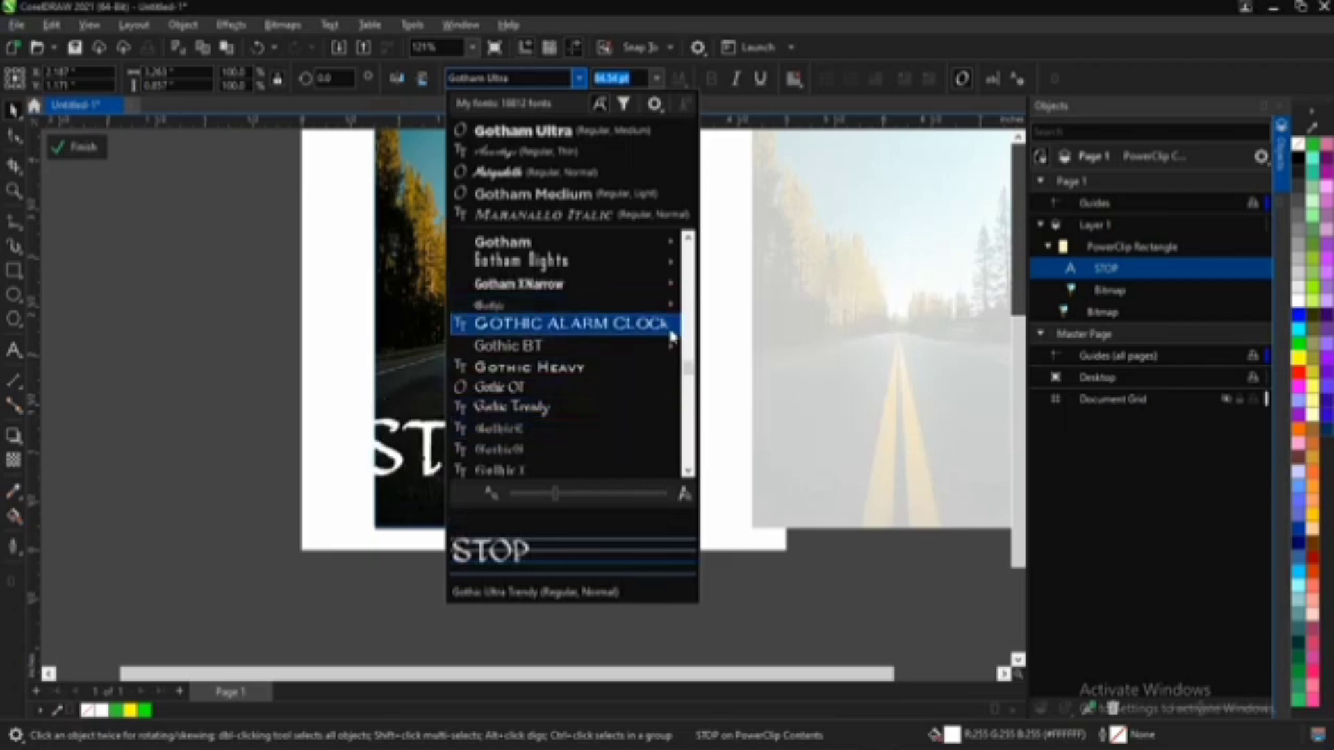
click(528, 82)
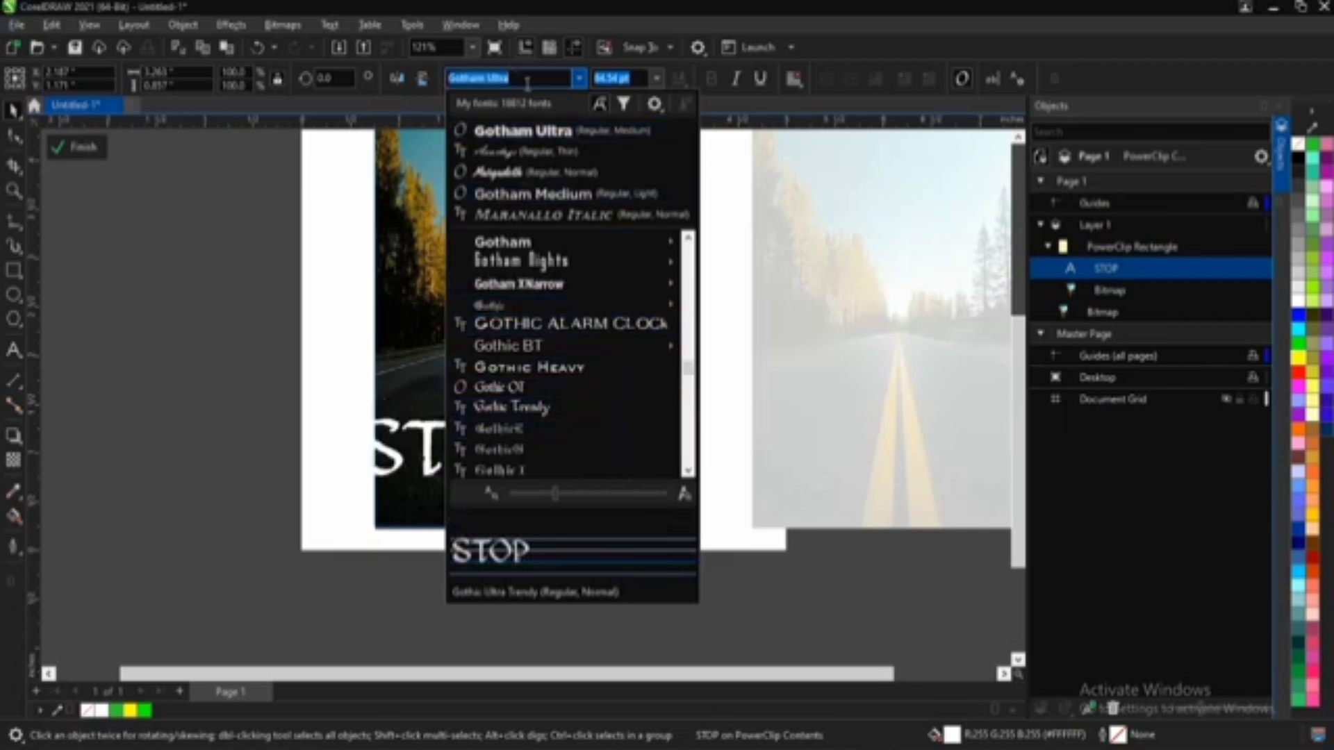
key(BackSpace)
text(am)
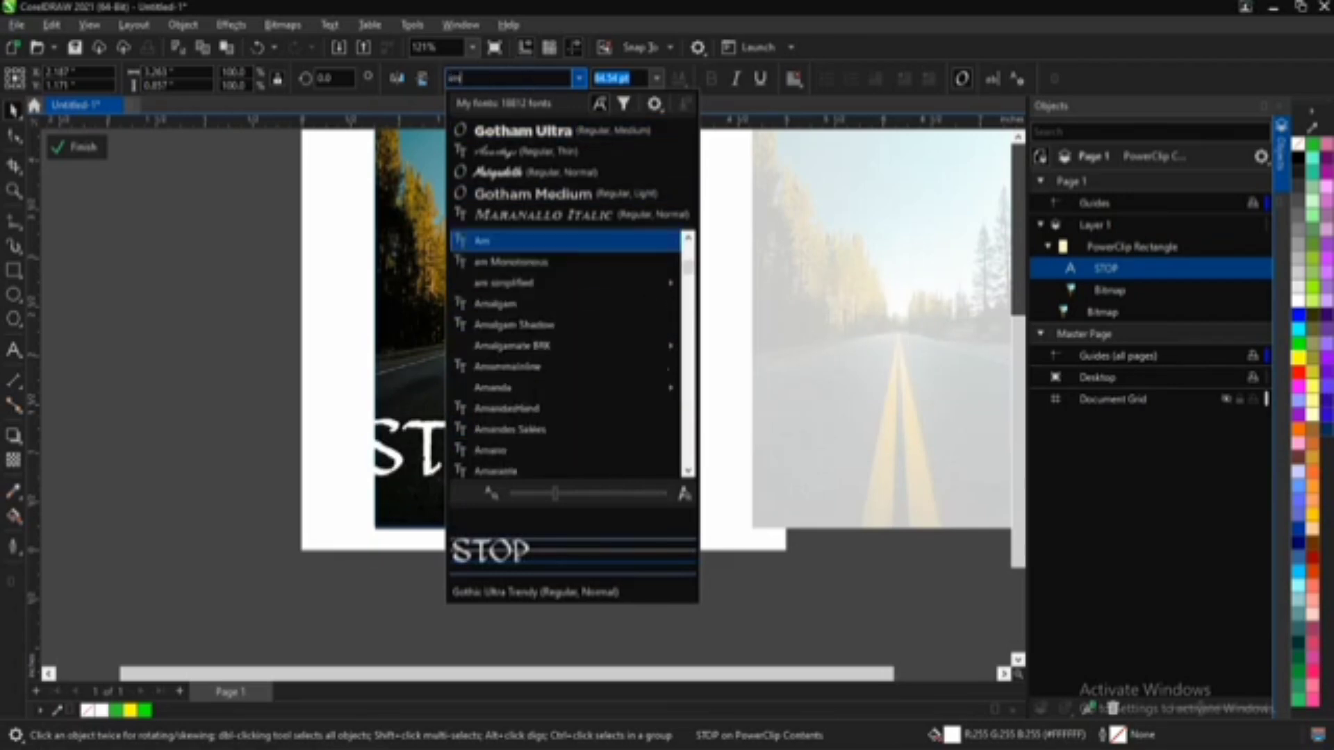
text(pact)
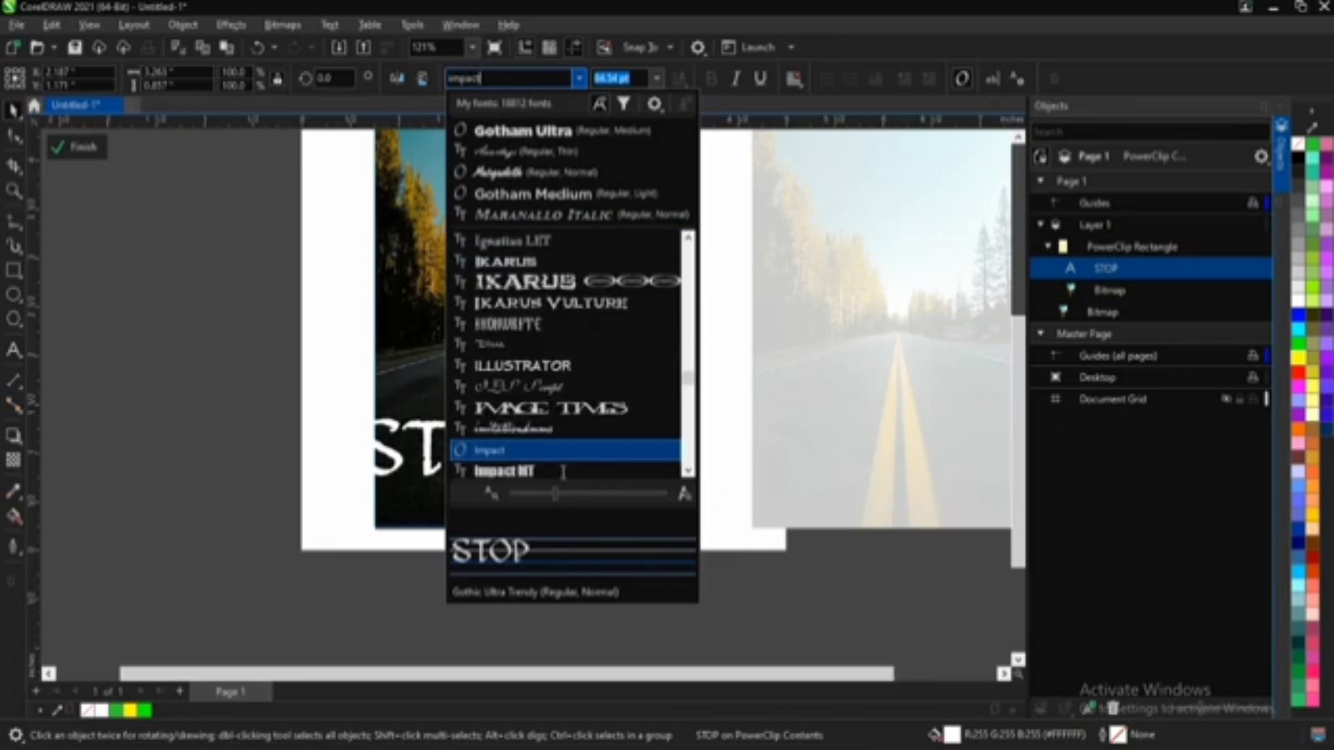
key(Return)
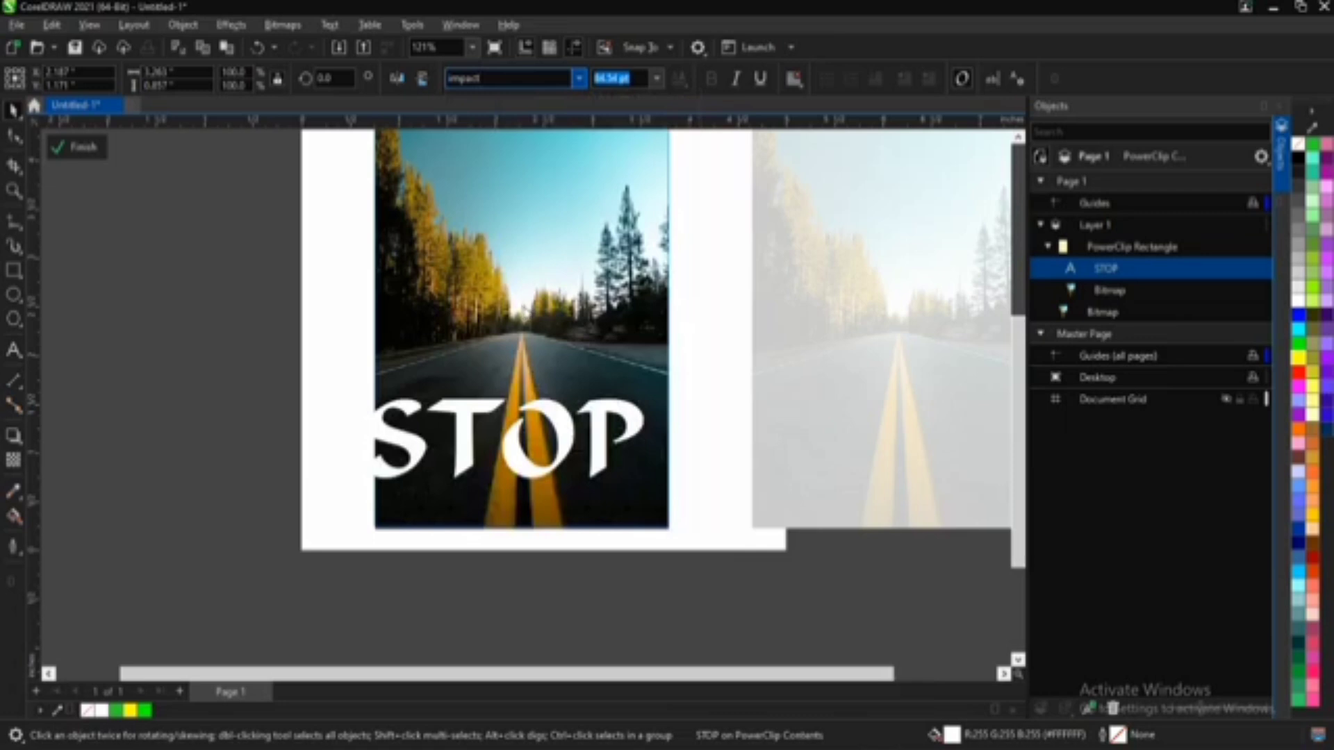
Step: Move the STOP text sideways so it is centred over the road's double yellow line
click(560, 451)
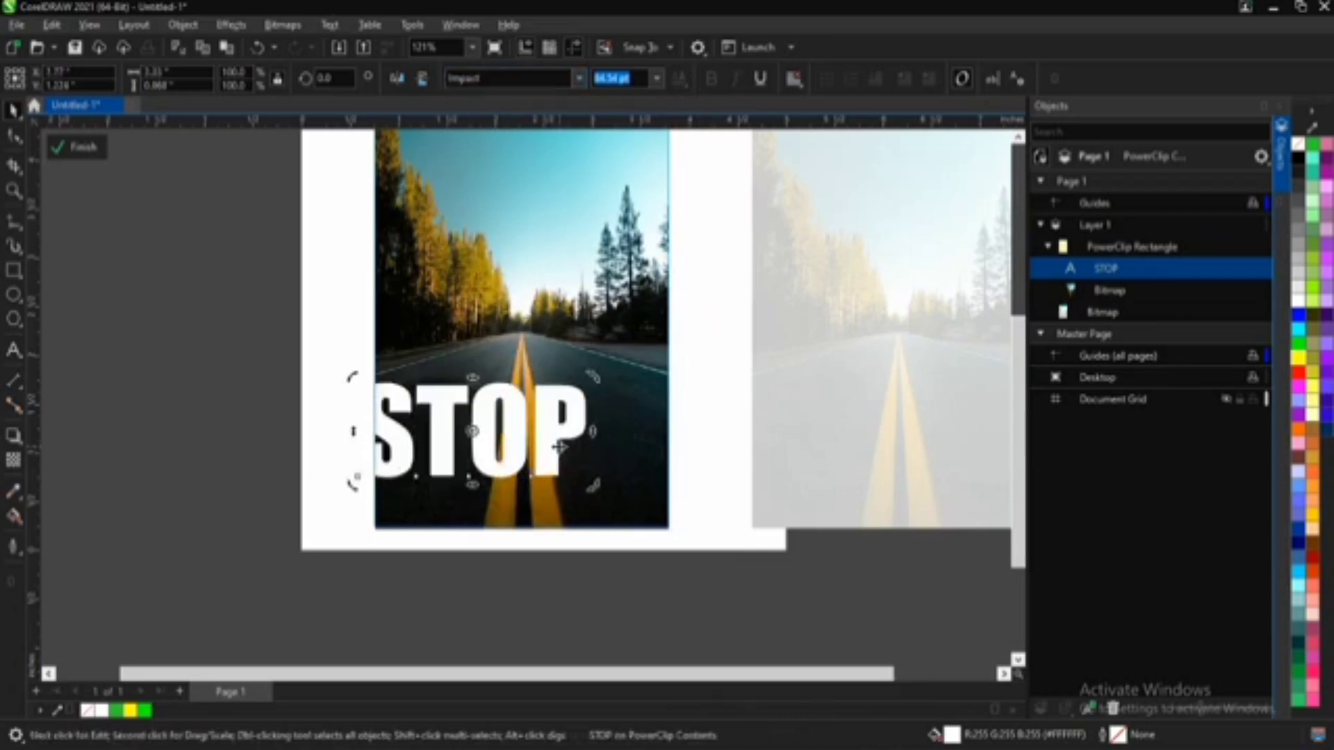
click(553, 446)
drag(553, 446, 601, 461)
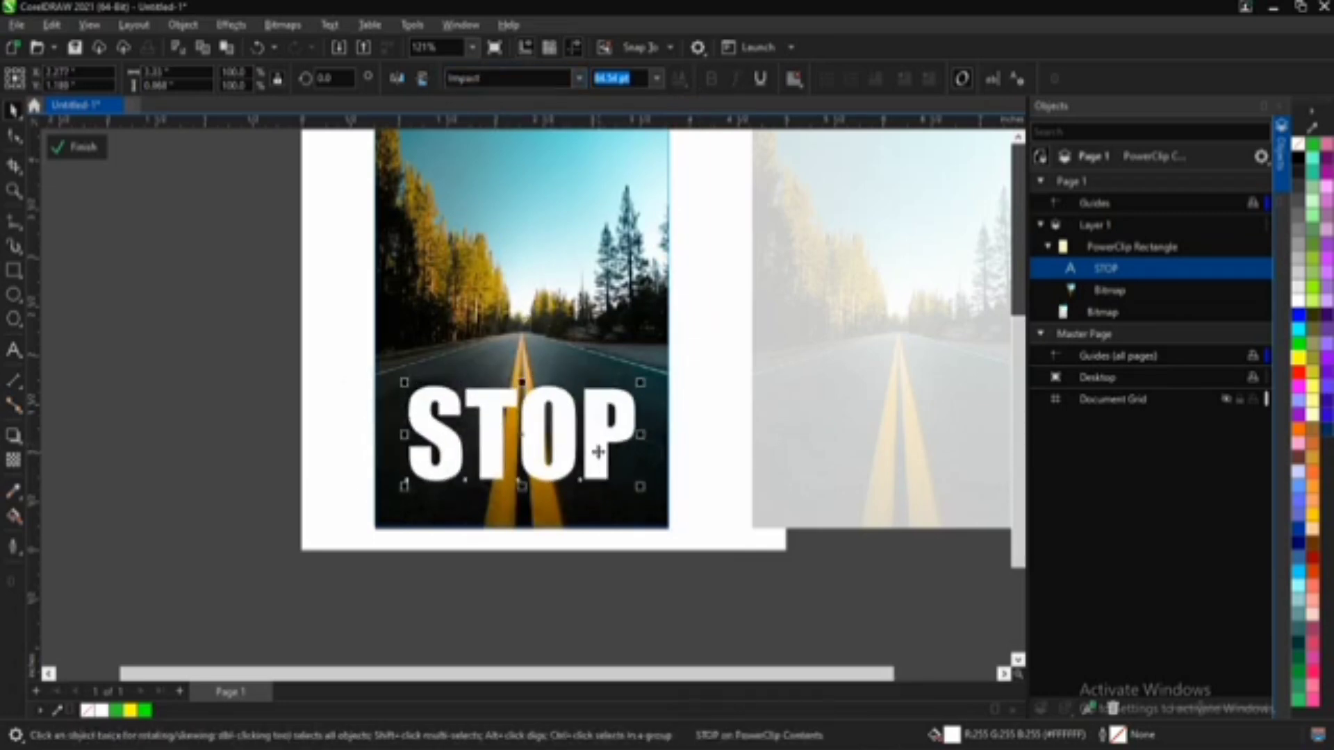
Step: Rotate the STOP text 90 degrees and move it up the road until its base meets the photo's lower edge
scroll(592, 444, up, 1)
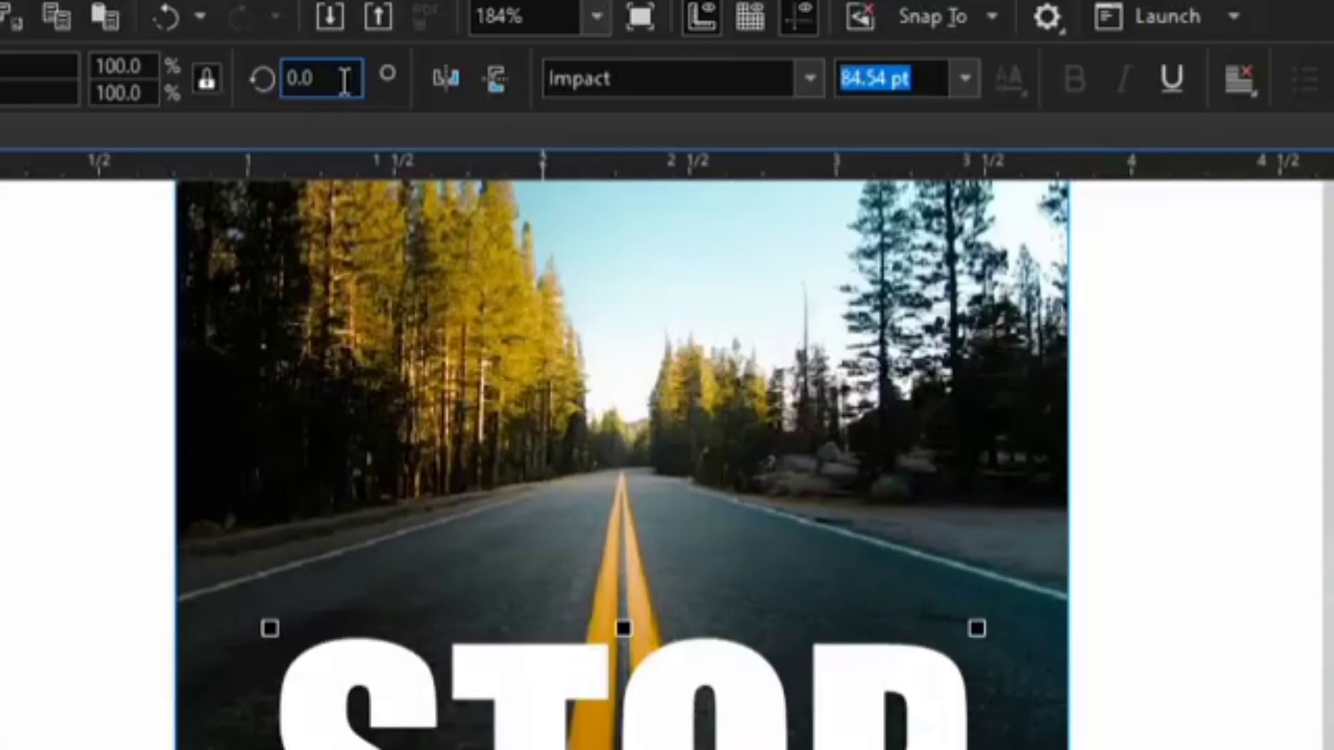
drag(325, 79, 238, 84)
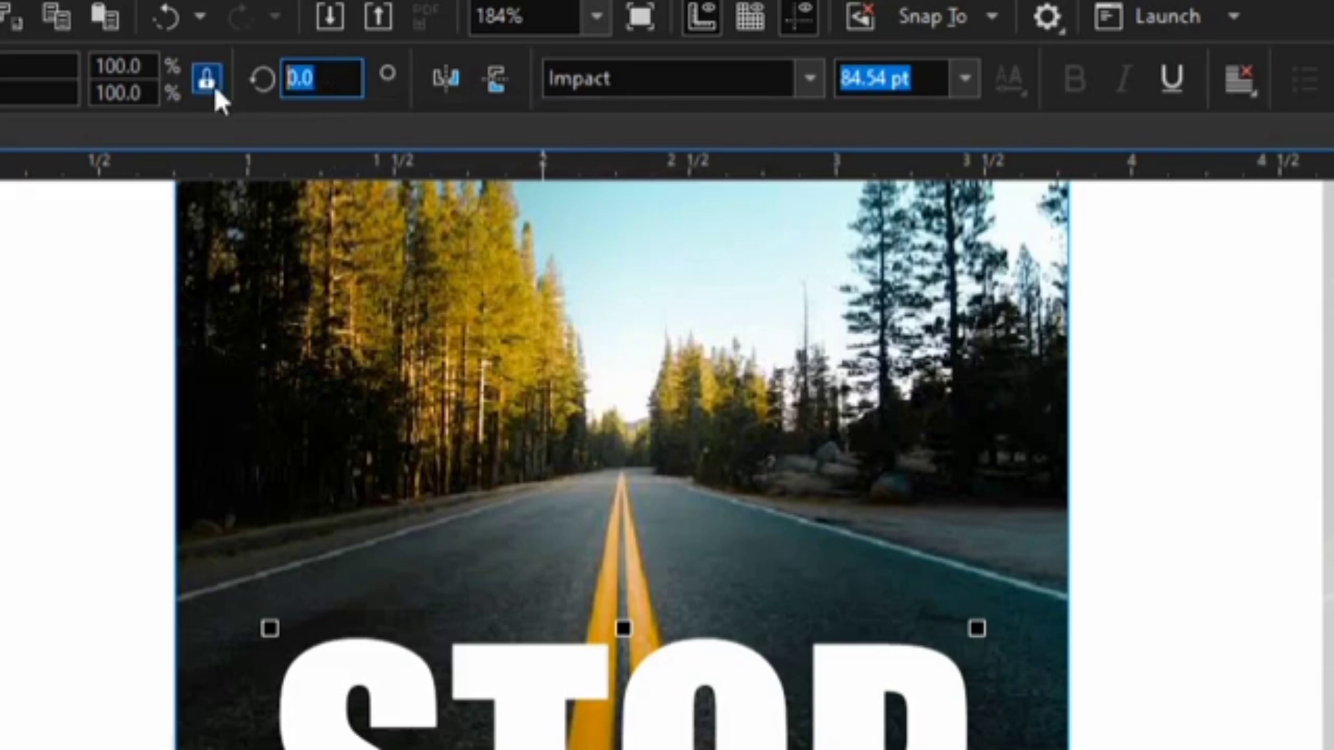
text(90)
key(Return)
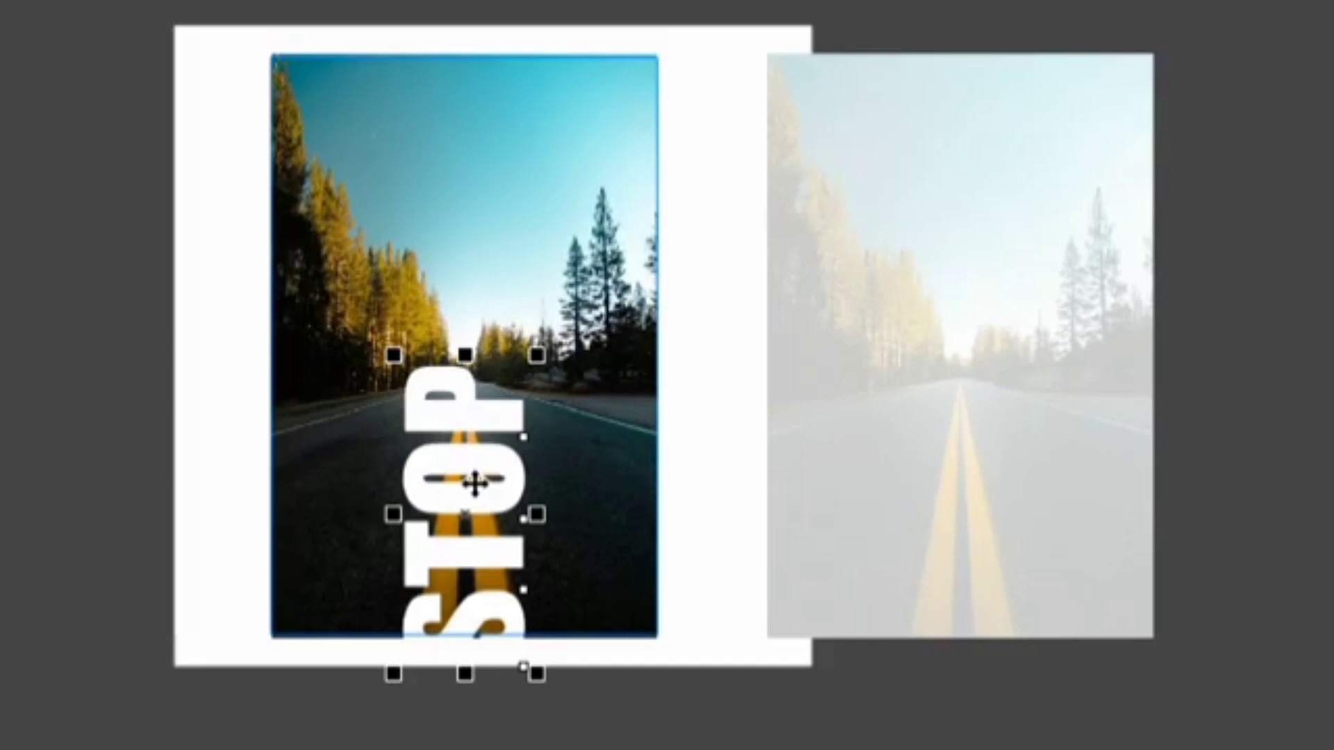
scroll(465, 393, up, 2)
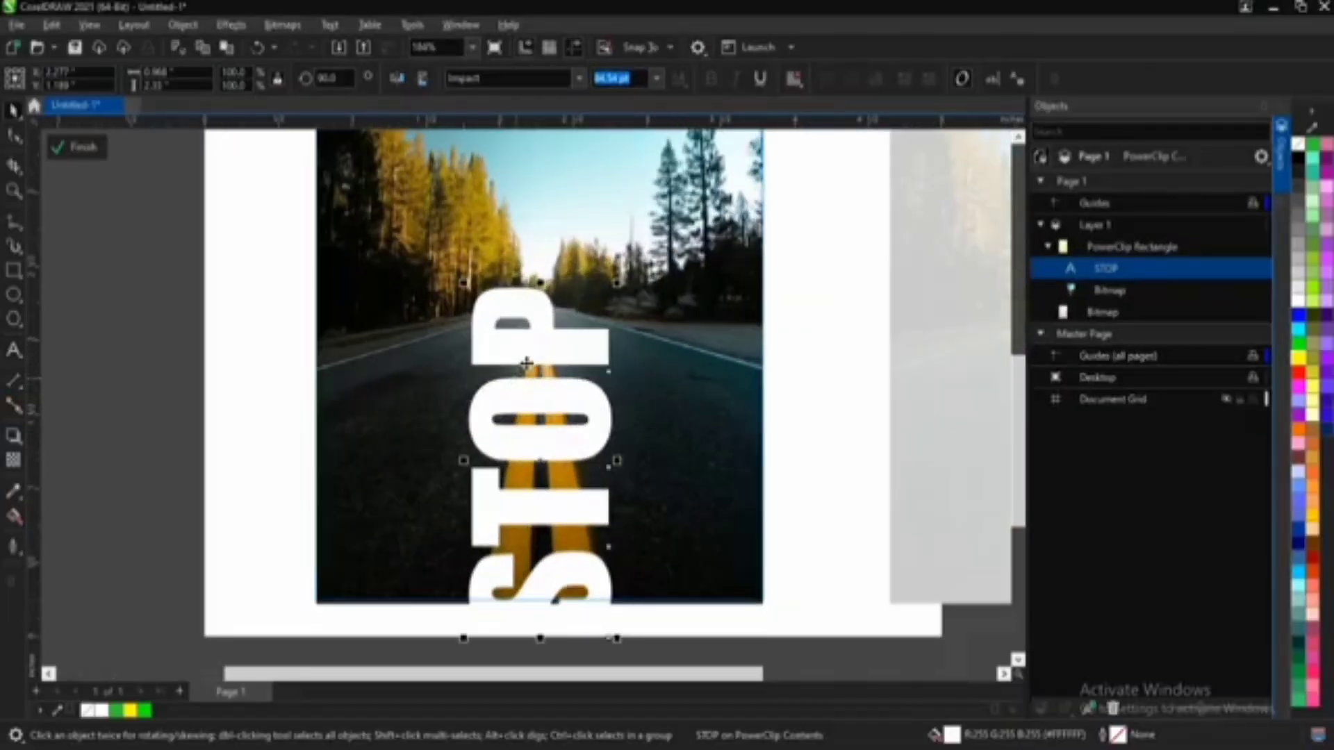
scroll(526, 363, down, 1)
drag(527, 353, 526, 323)
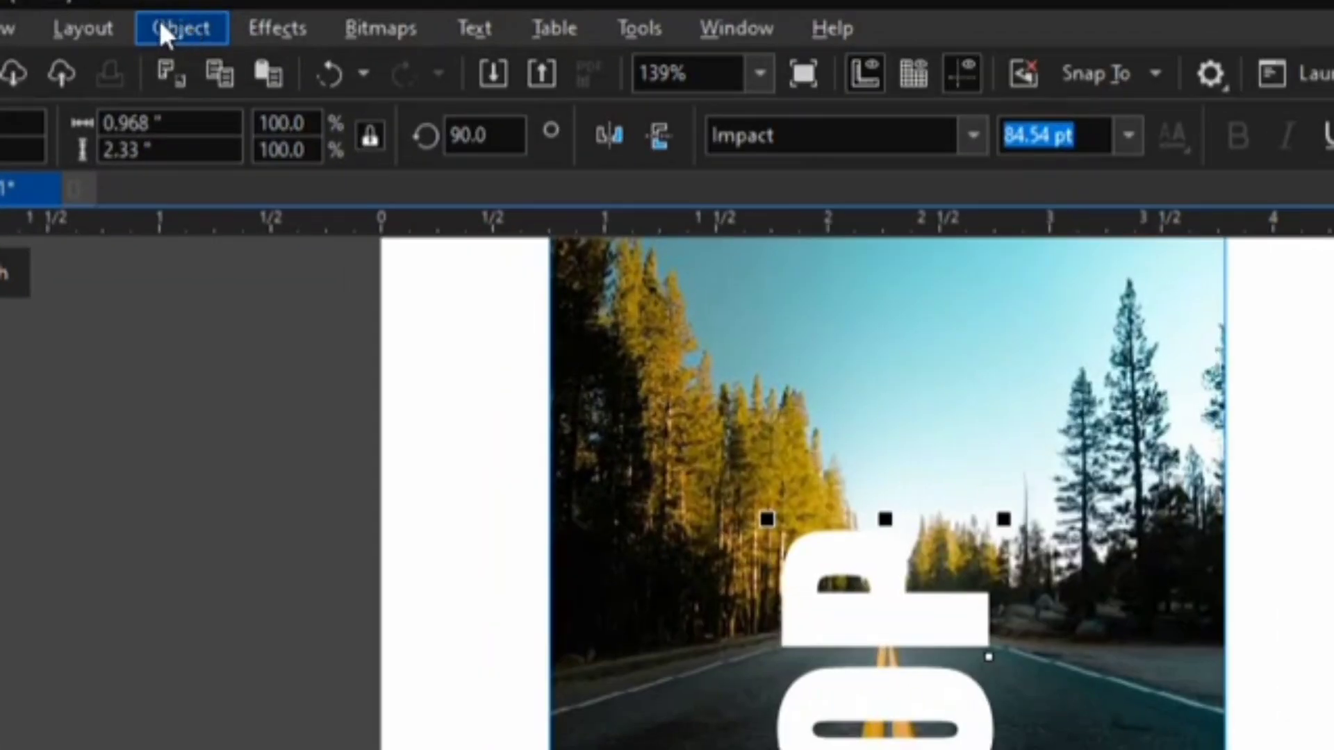
Step: Add a perspective to the STOP text and pull its two near corners out to the photo's lower corners
click(167, 30)
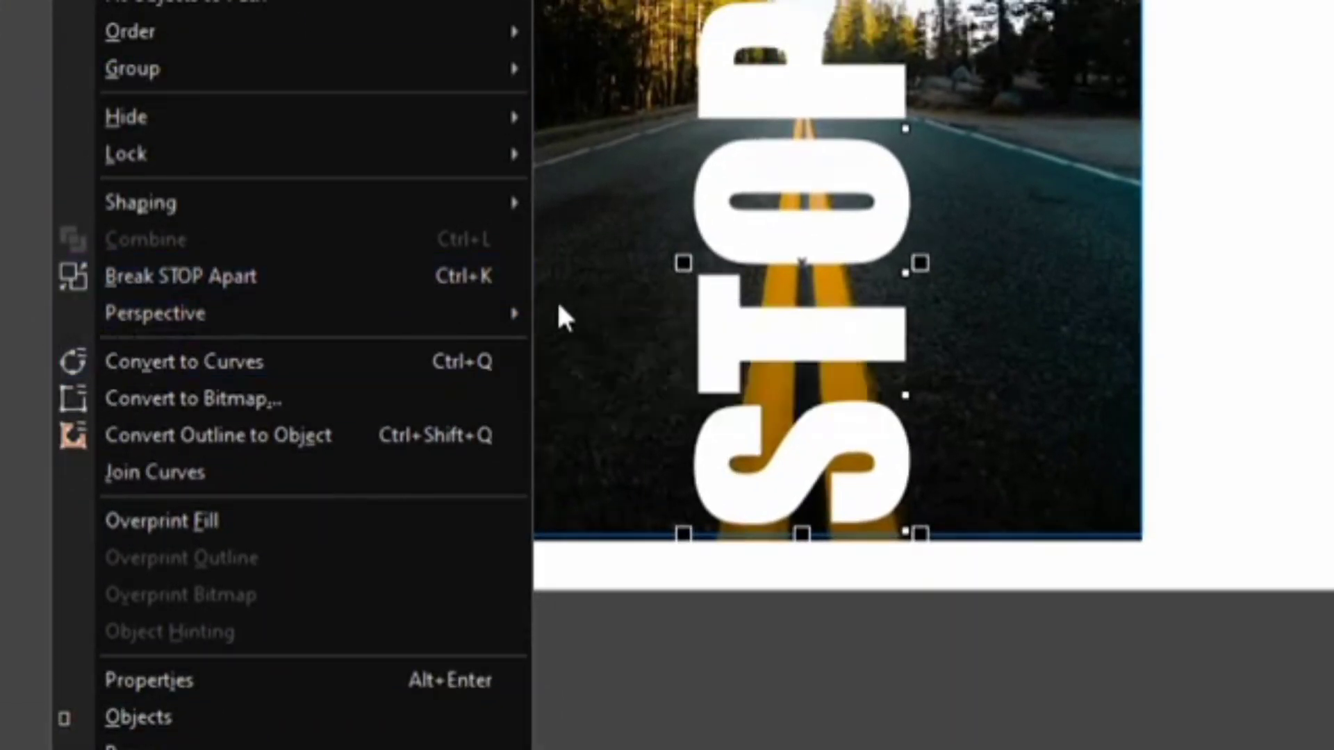
mouse_move(405, 312)
click(688, 318)
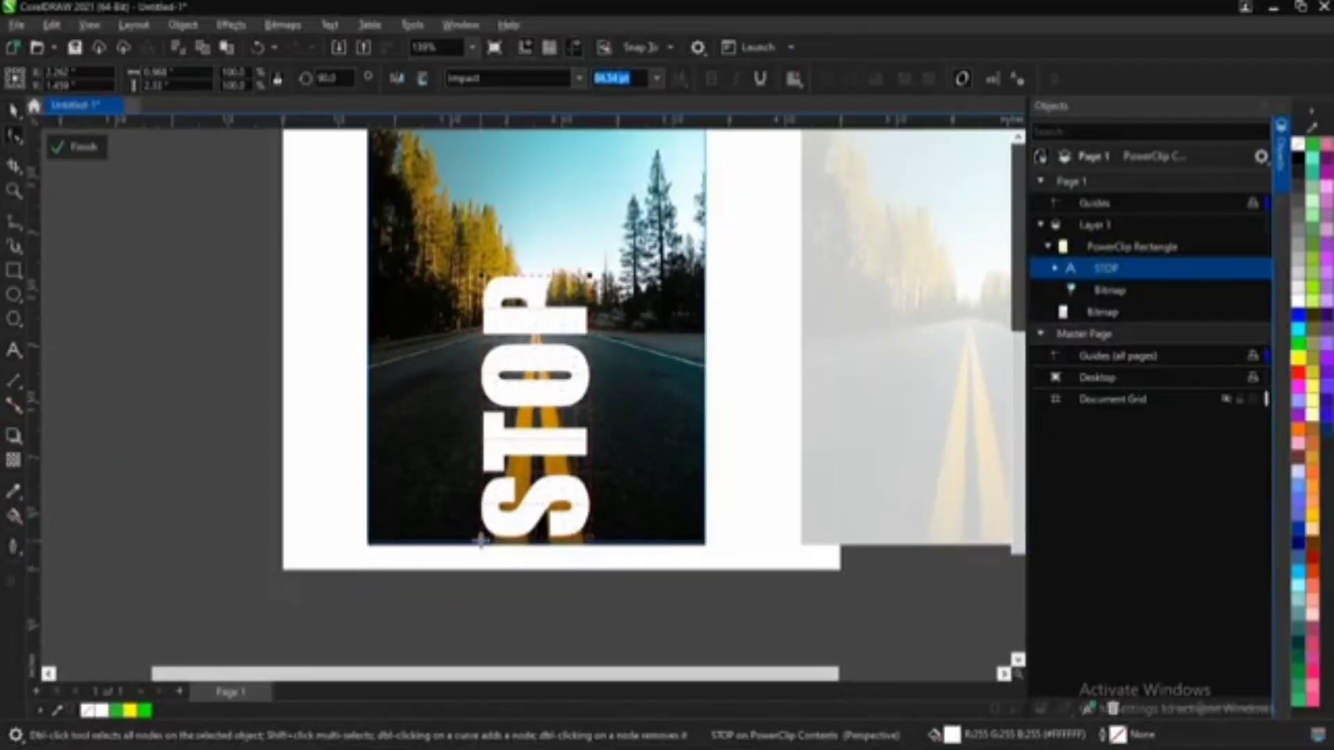
drag(481, 540, 367, 549)
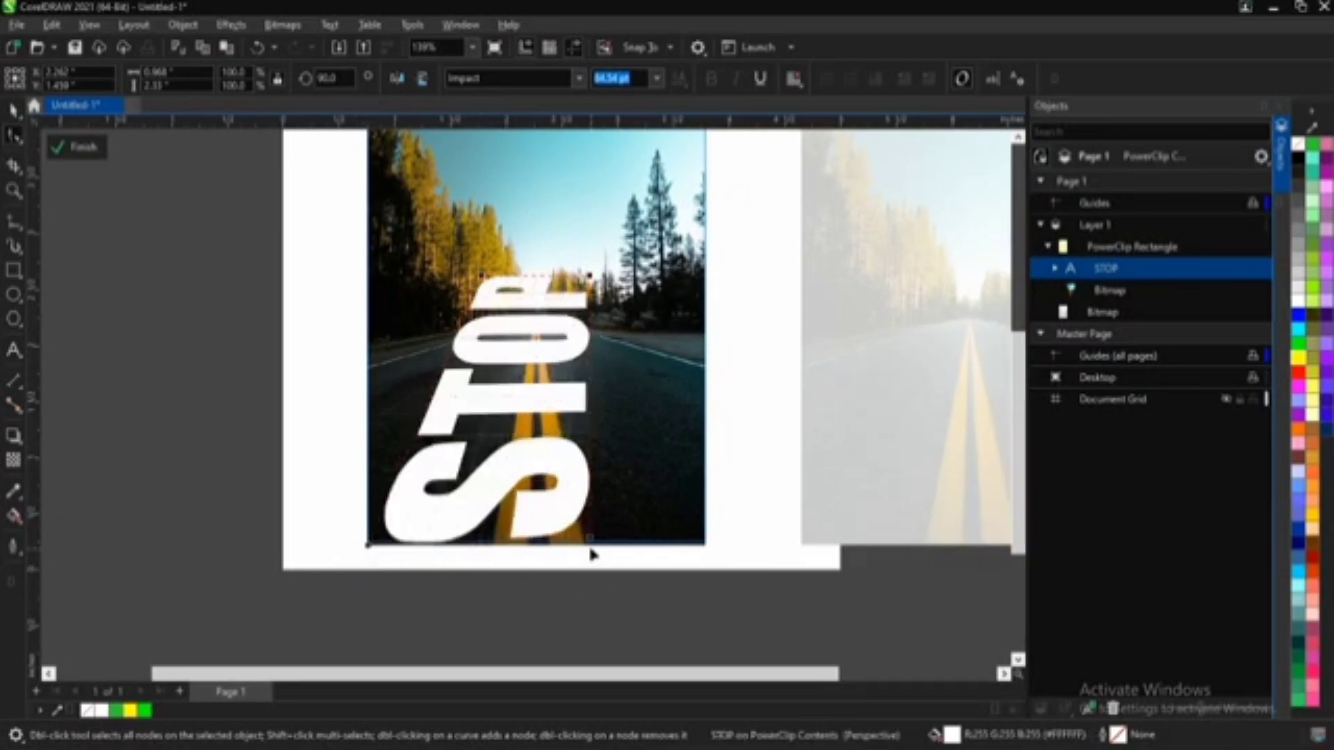
drag(592, 541, 705, 548)
Step: Lower the vanishing point of the STOP text's perspective in the sky so the far letters narrow
scroll(556, 292, up, 3)
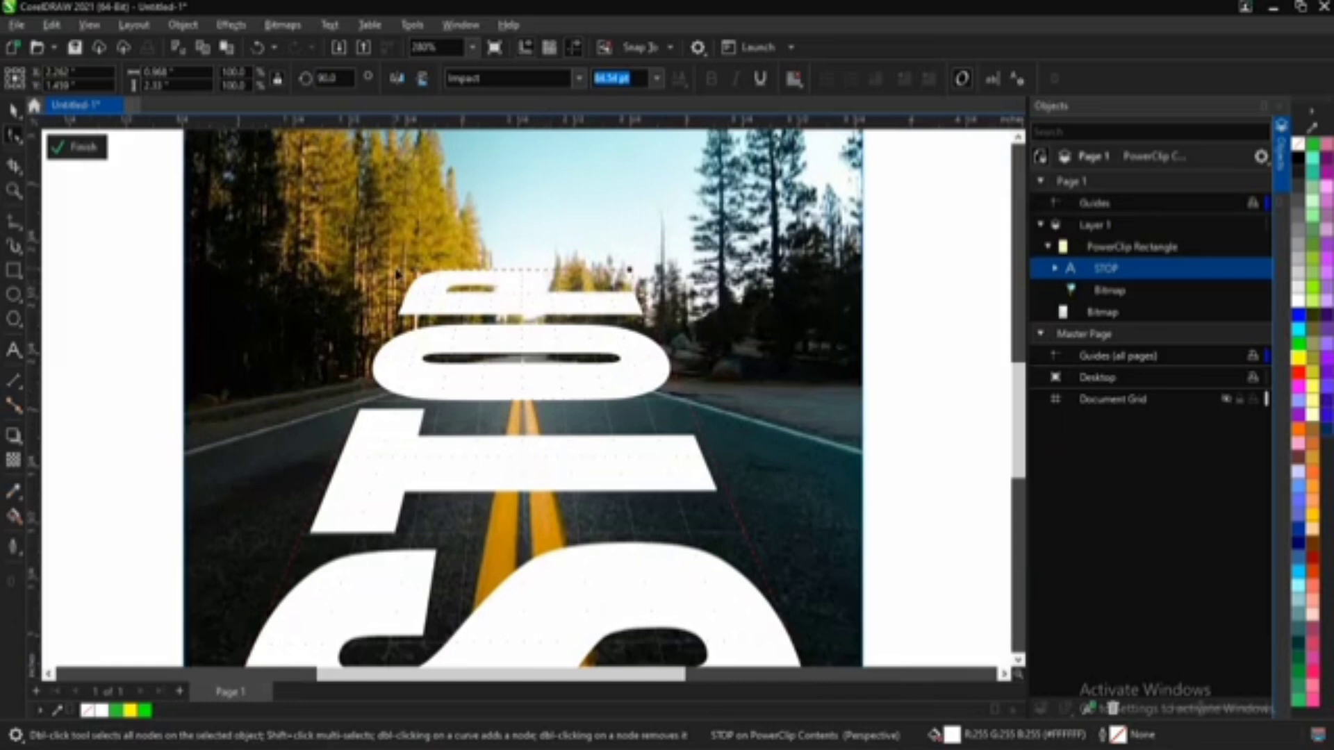
scroll(530, 281, down, 3)
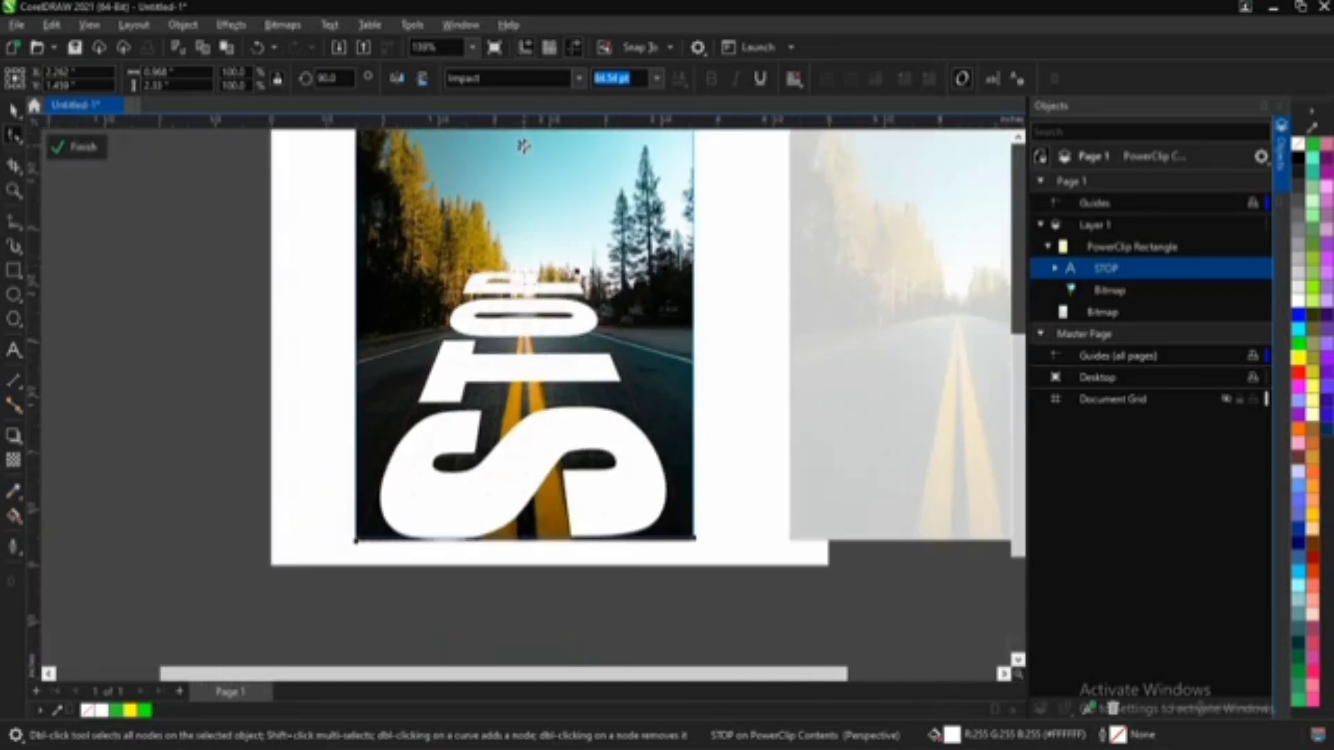
drag(523, 145, 530, 197)
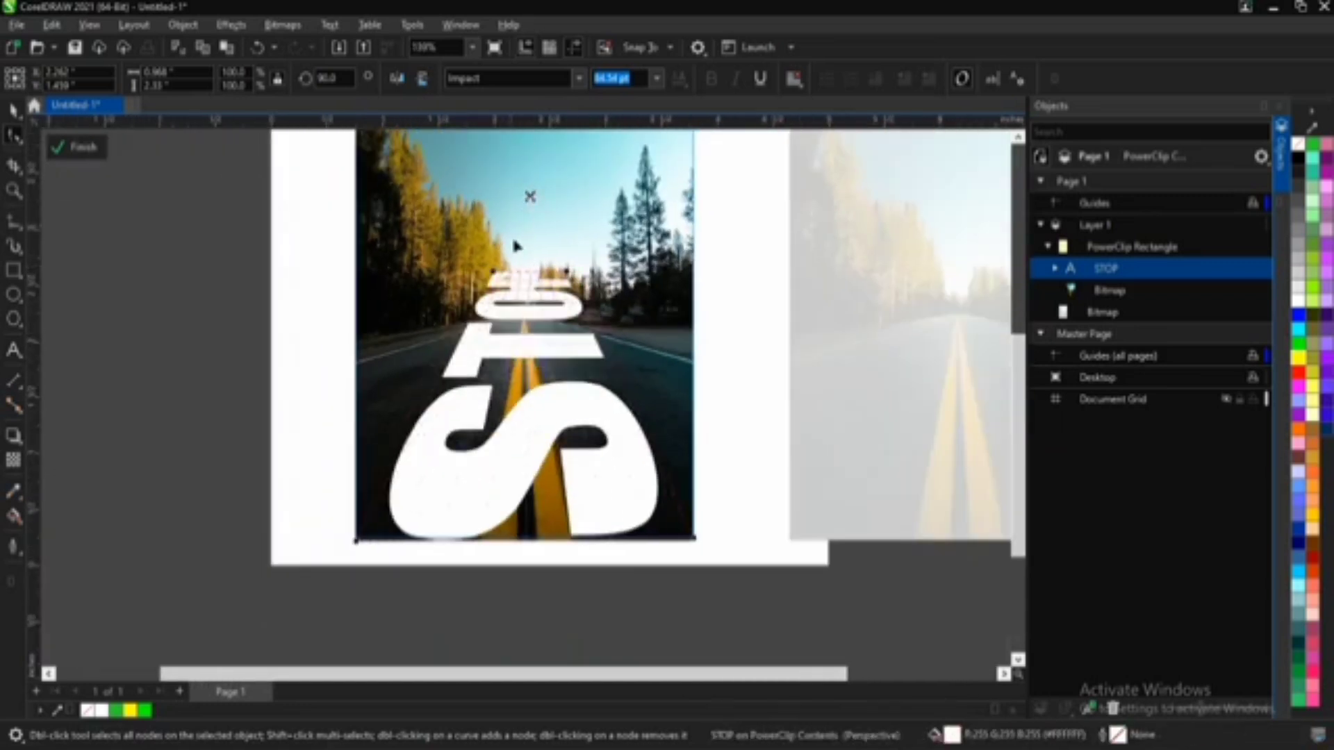
scroll(518, 306, up, 1)
scroll(518, 306, down, 2)
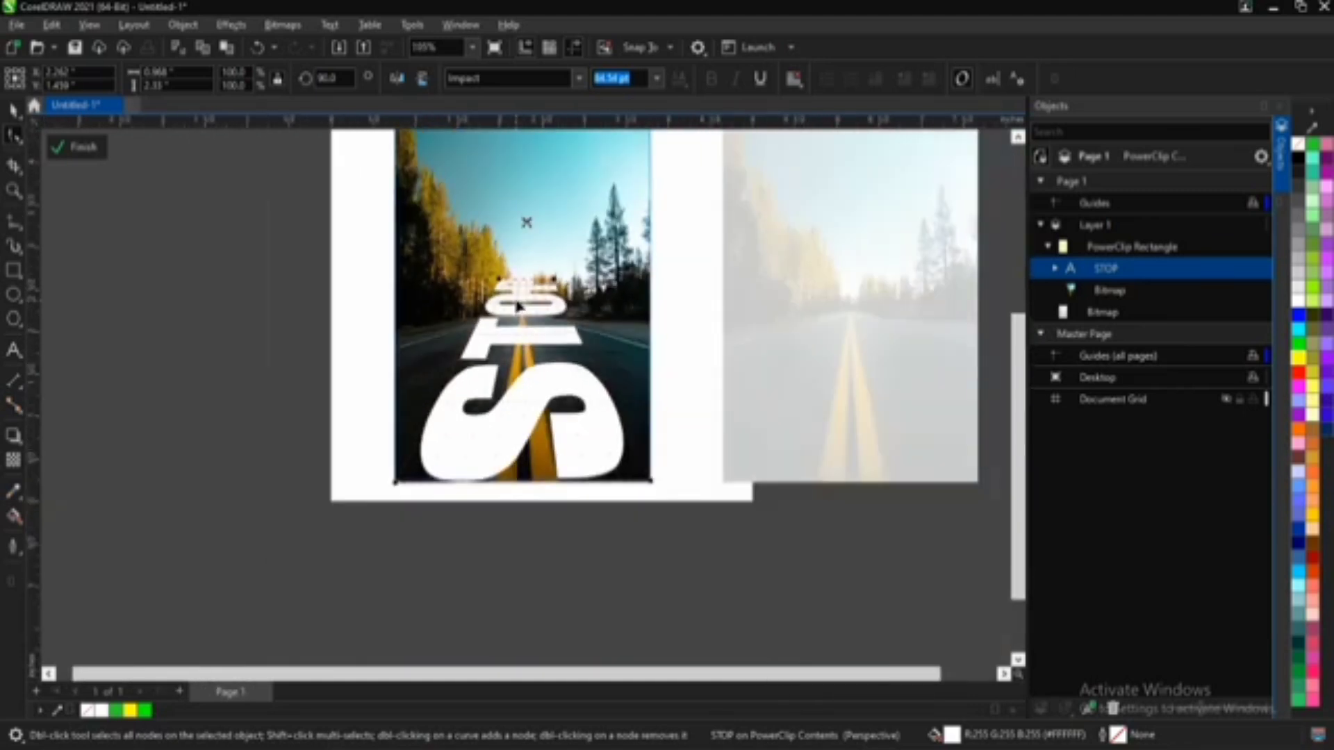
Step: Pull the perspective's two far corners down and inward so the letter P fits the road's distant end
scroll(524, 241, up, 4)
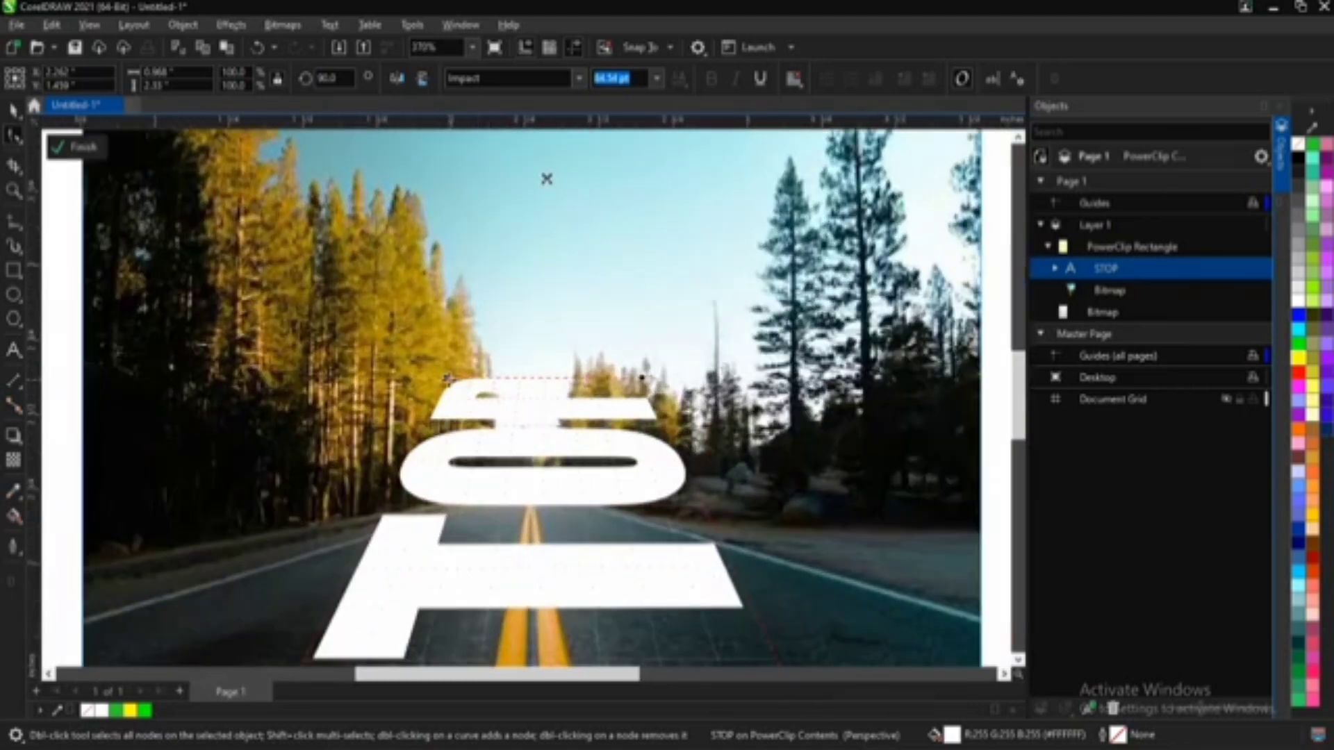
drag(448, 379, 474, 475)
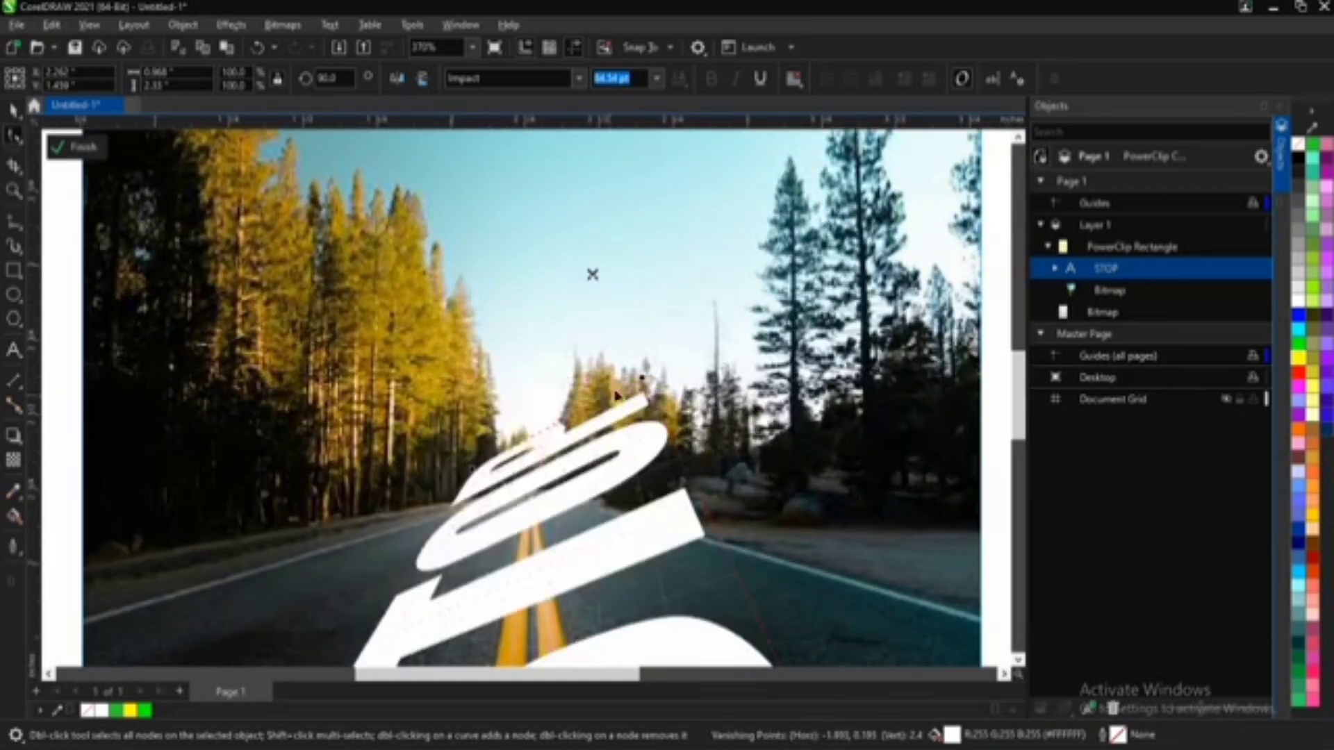
drag(643, 383, 568, 492)
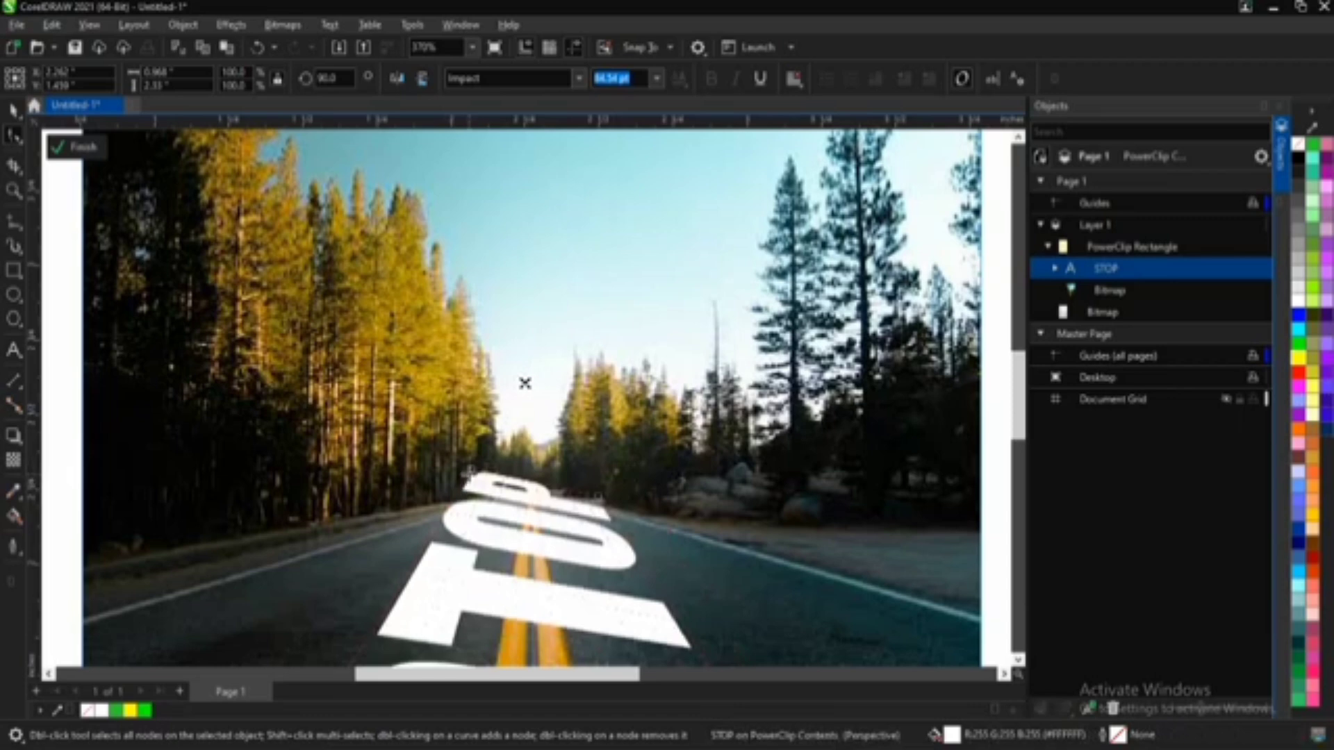
scroll(645, 462, up, 5)
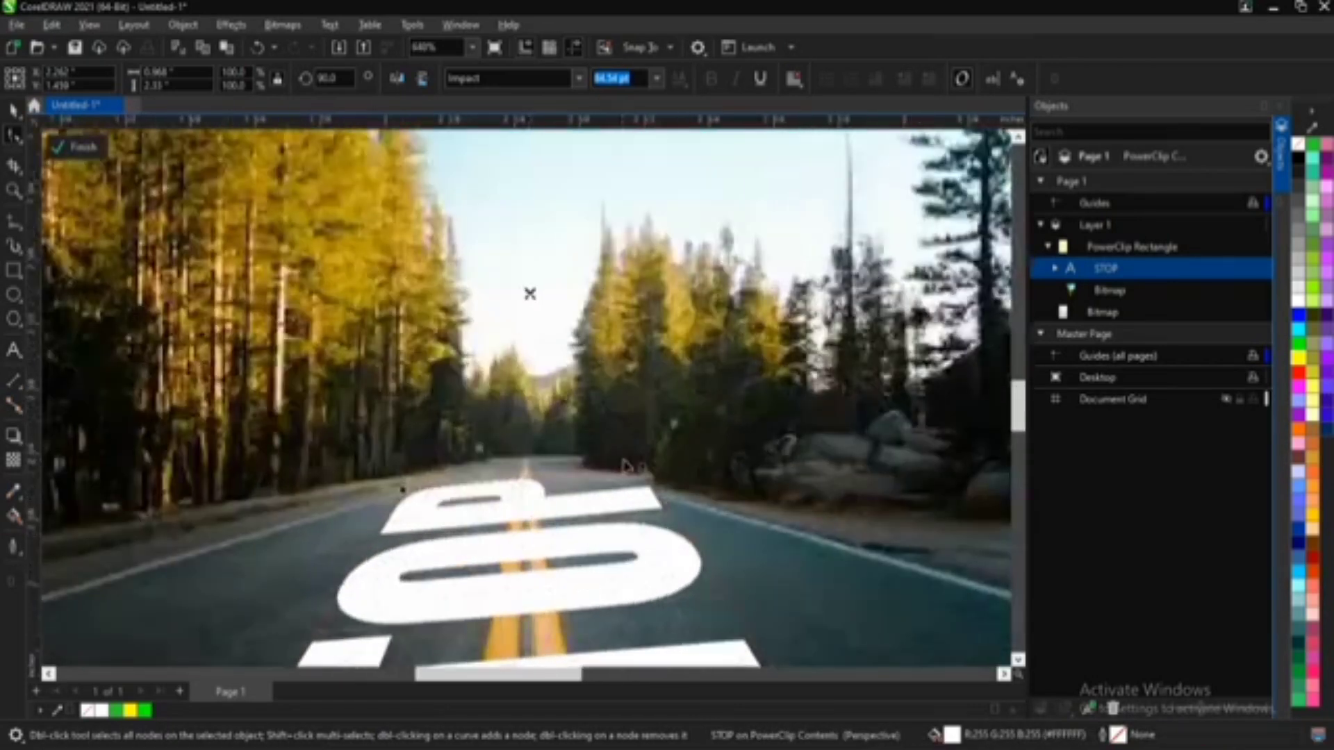
scroll(646, 445, down, 3)
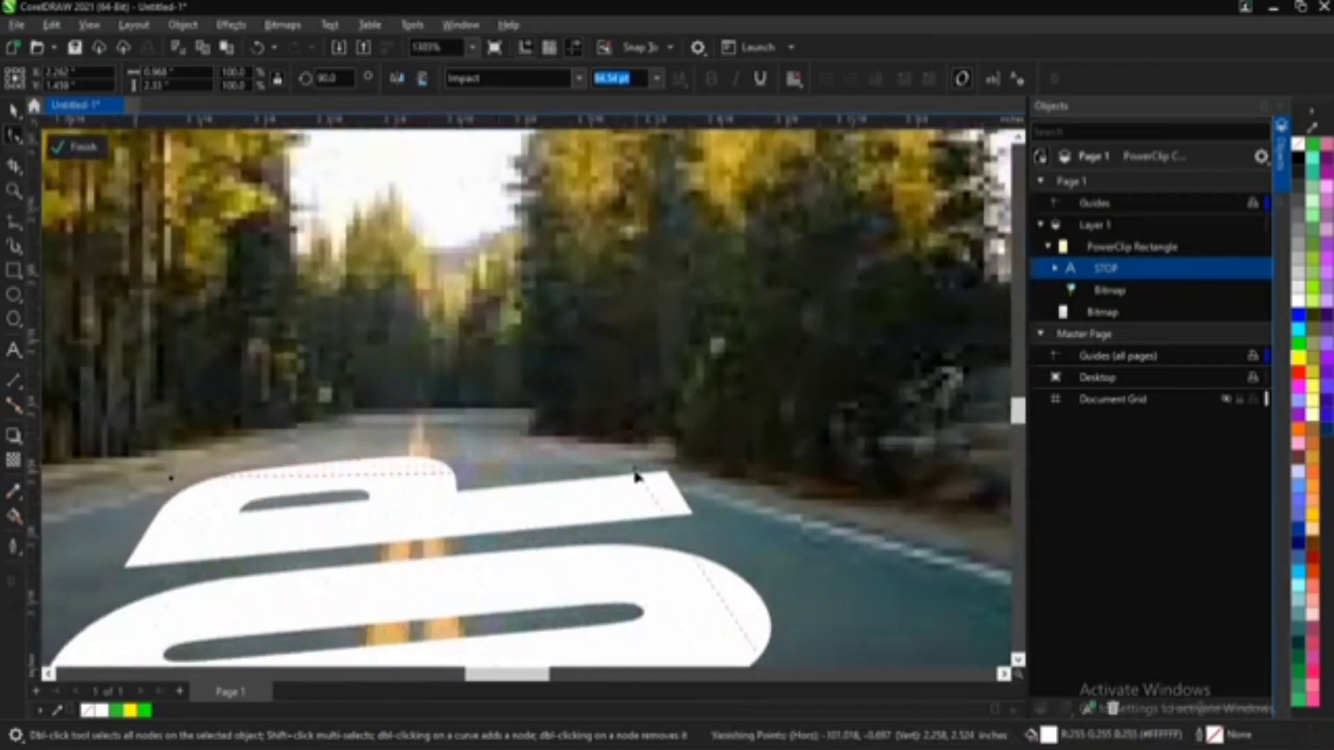
scroll(555, 497, down, 2)
scroll(472, 522, down, 3)
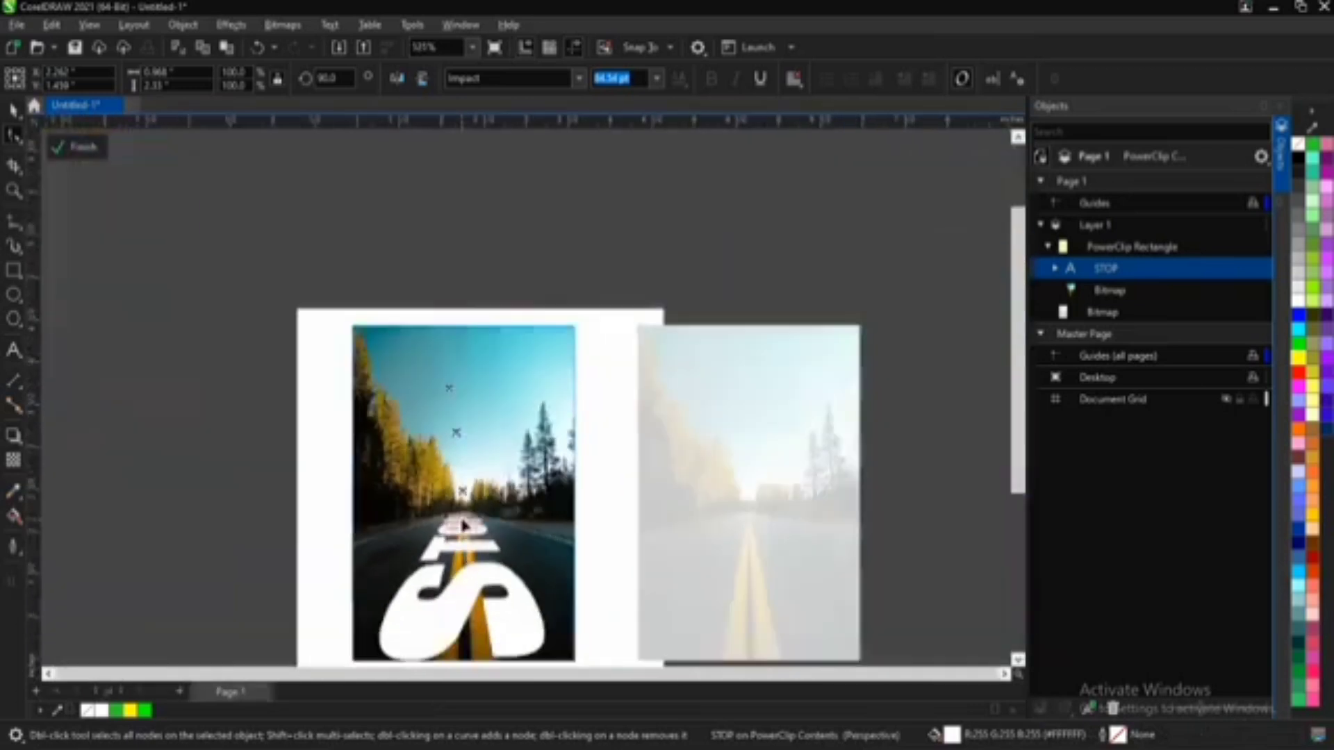
scroll(463, 566, up, 2)
scroll(463, 565, down, 3)
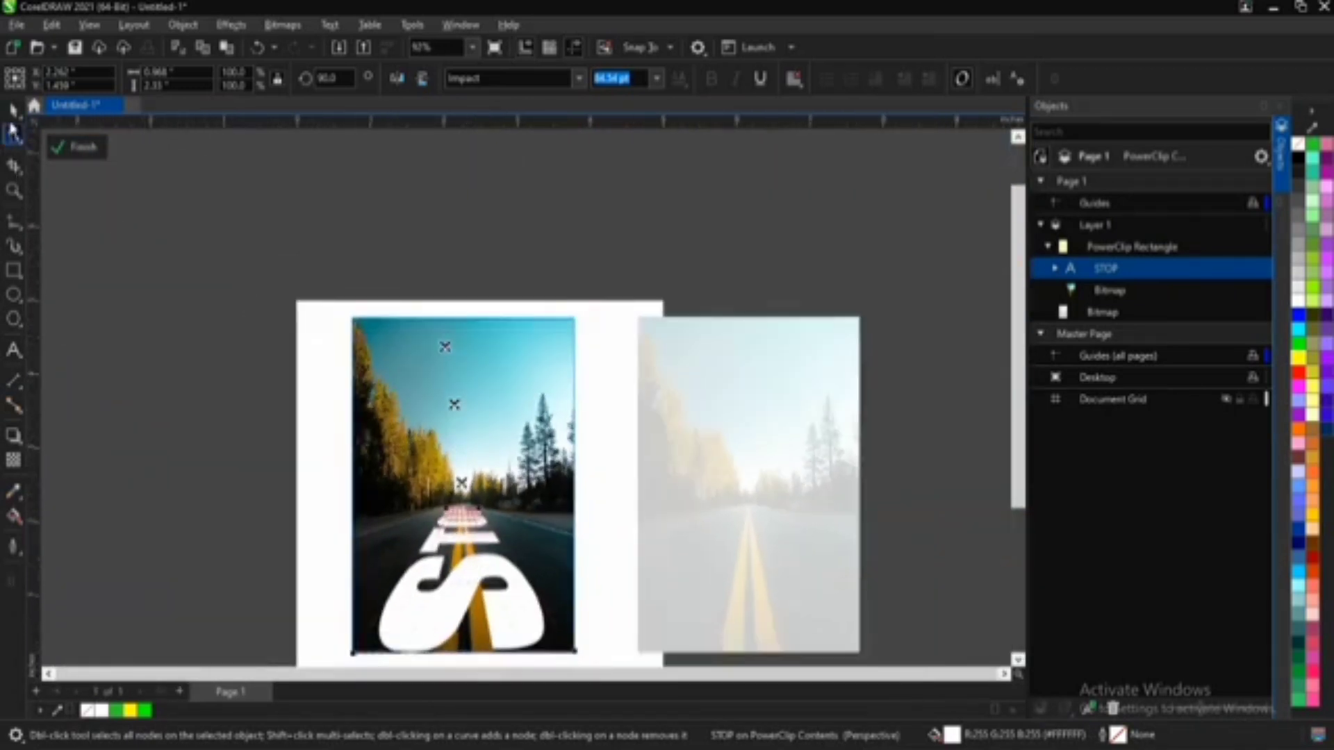
click(12, 110)
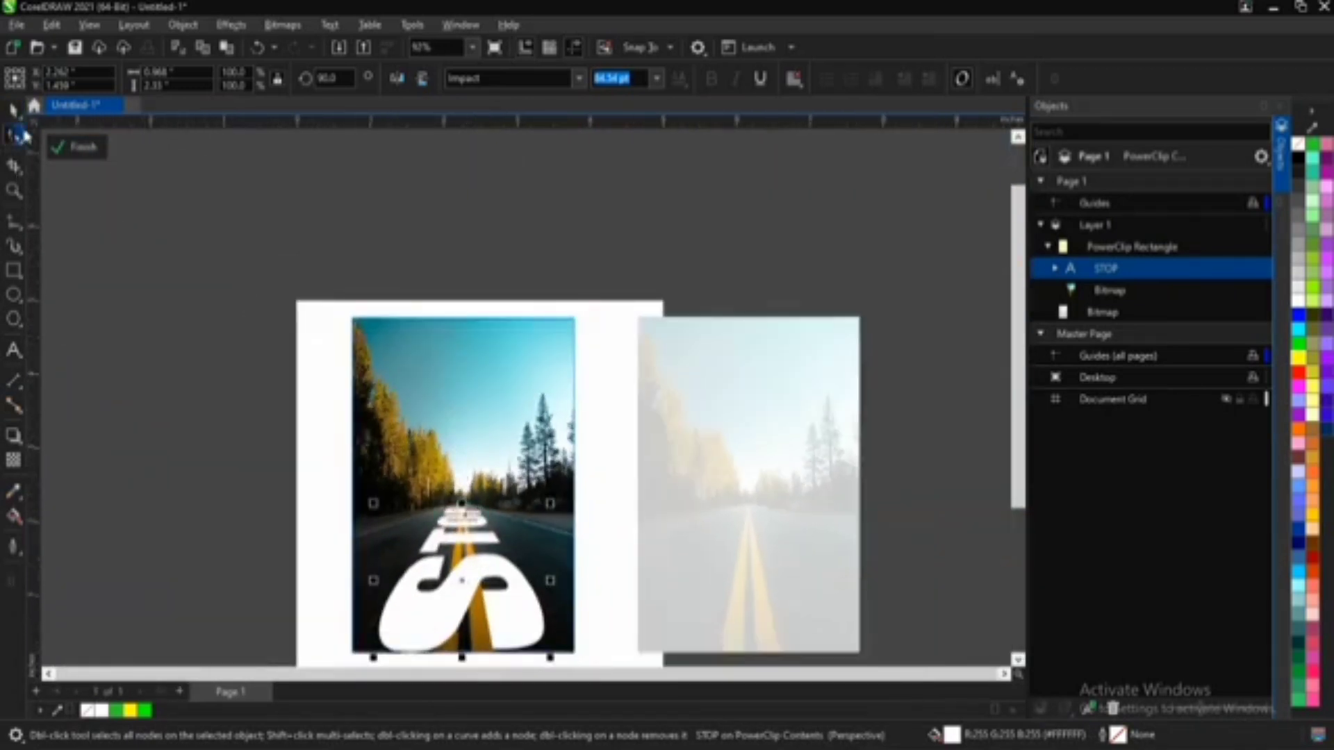
click(596, 566)
Step: Set the STOP text's transparency merge mode to Overlay so it blends into the asphalt, and end by selecting the photo
scroll(452, 508, up, 5)
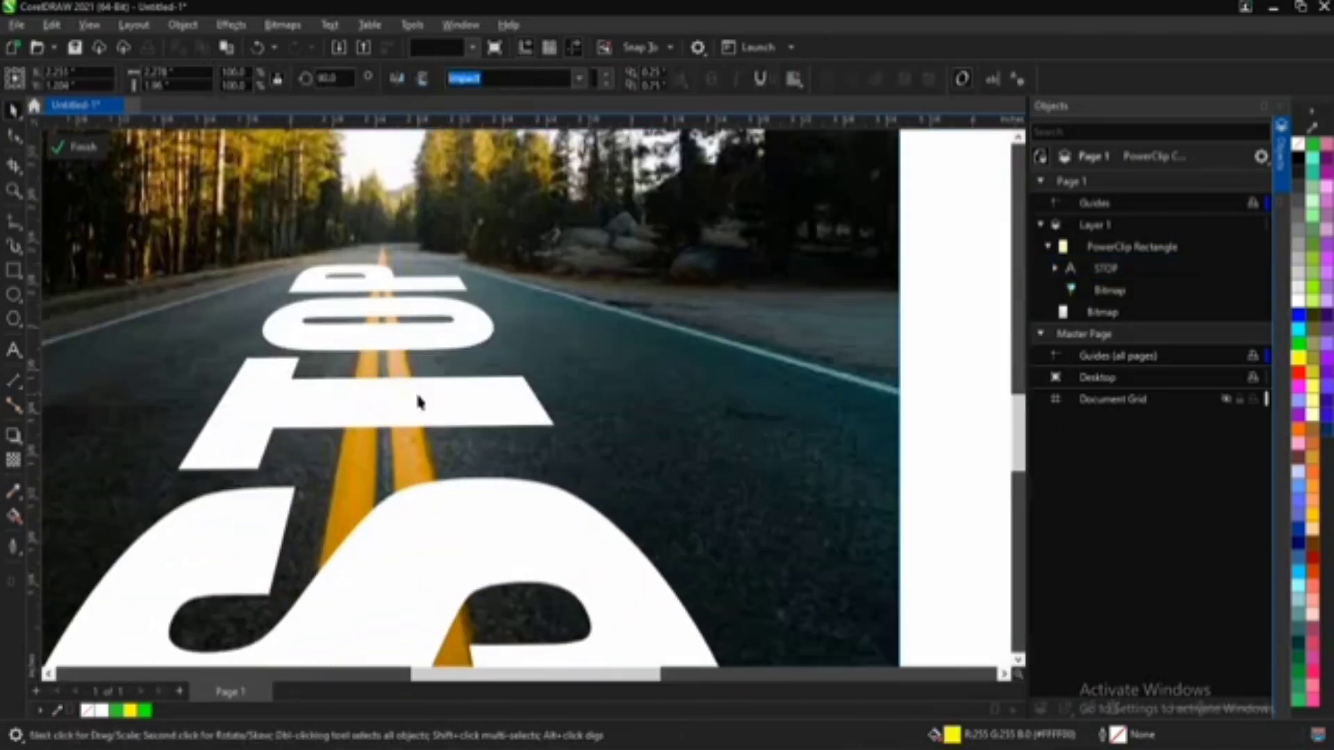
click(415, 390)
scroll(416, 390, down, 5)
scroll(420, 486, up, 2)
scroll(393, 471, up, 1)
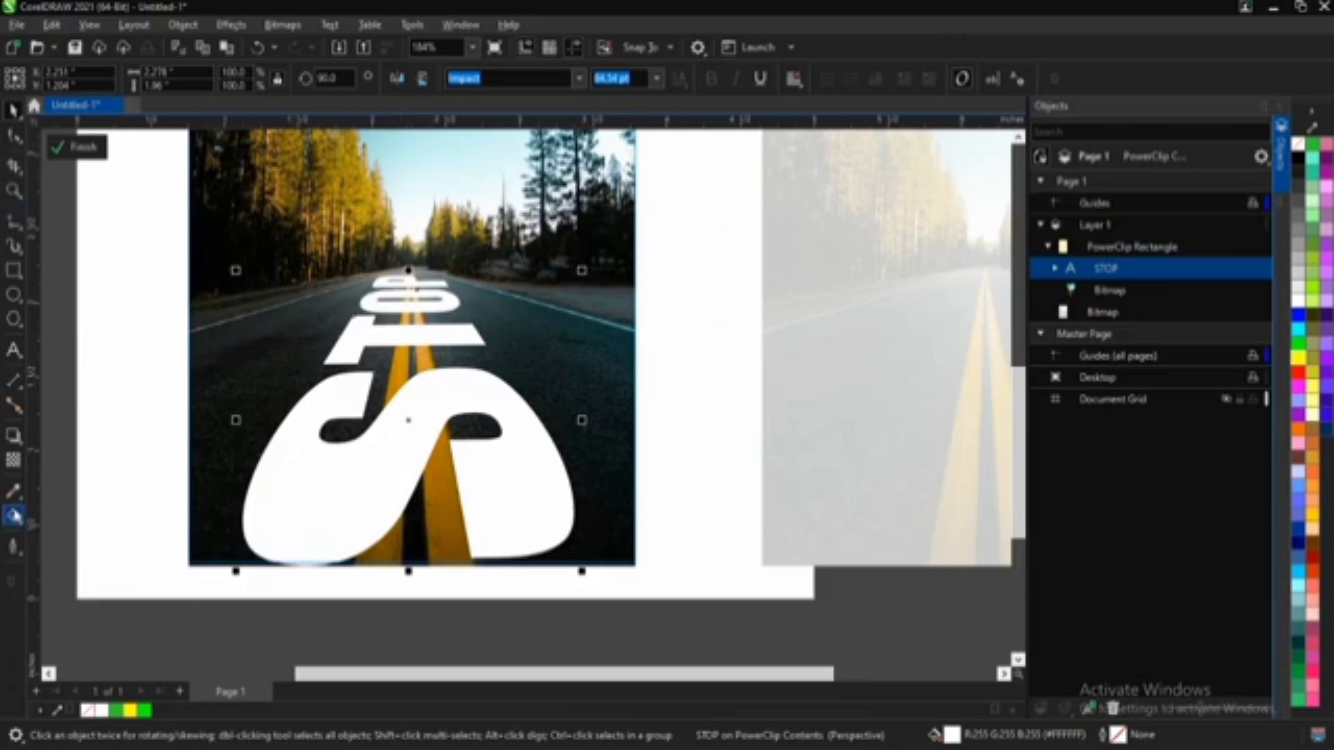
click(17, 460)
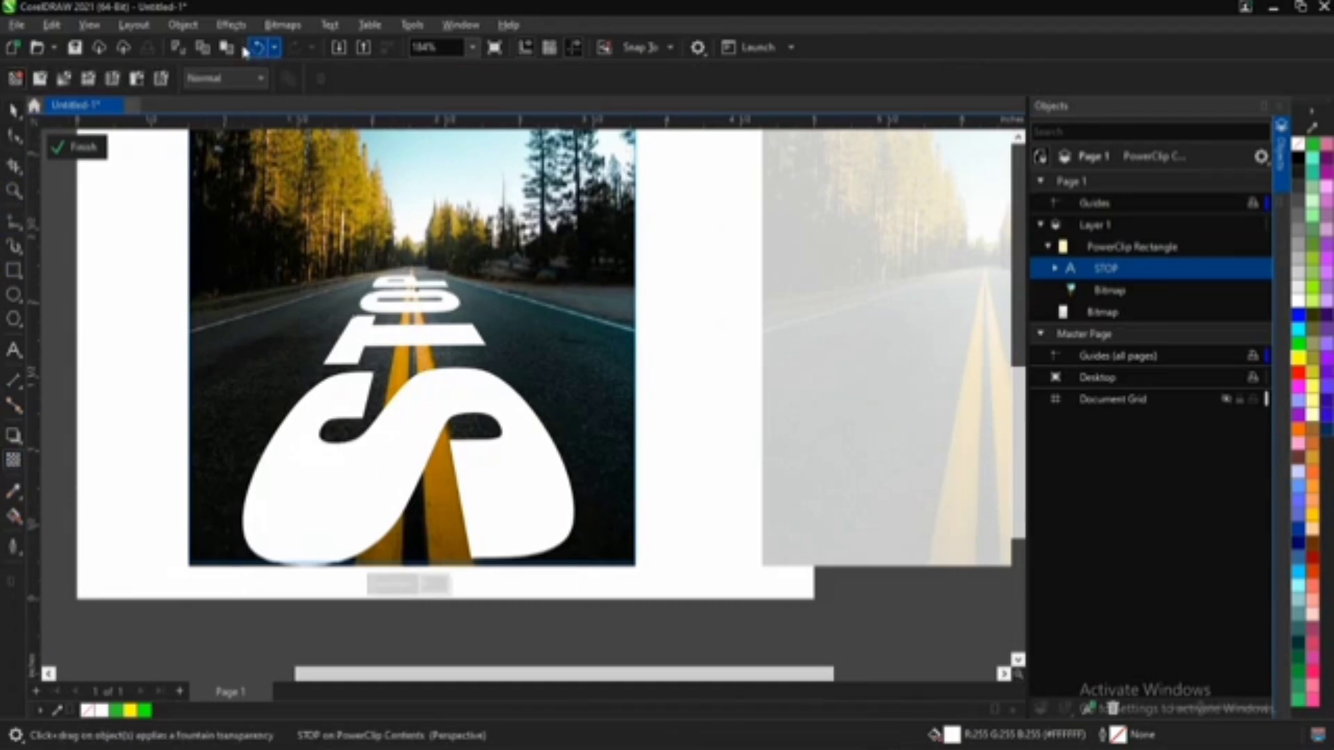
click(217, 78)
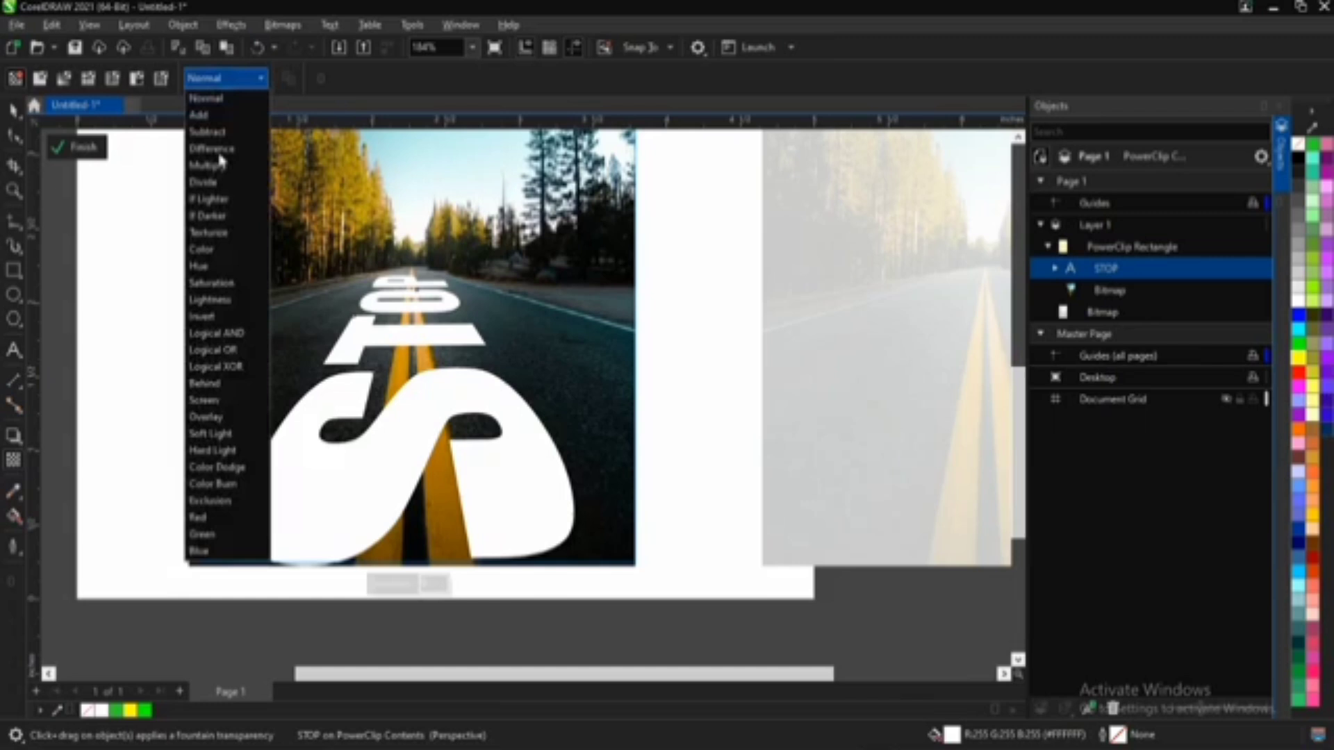
click(232, 430)
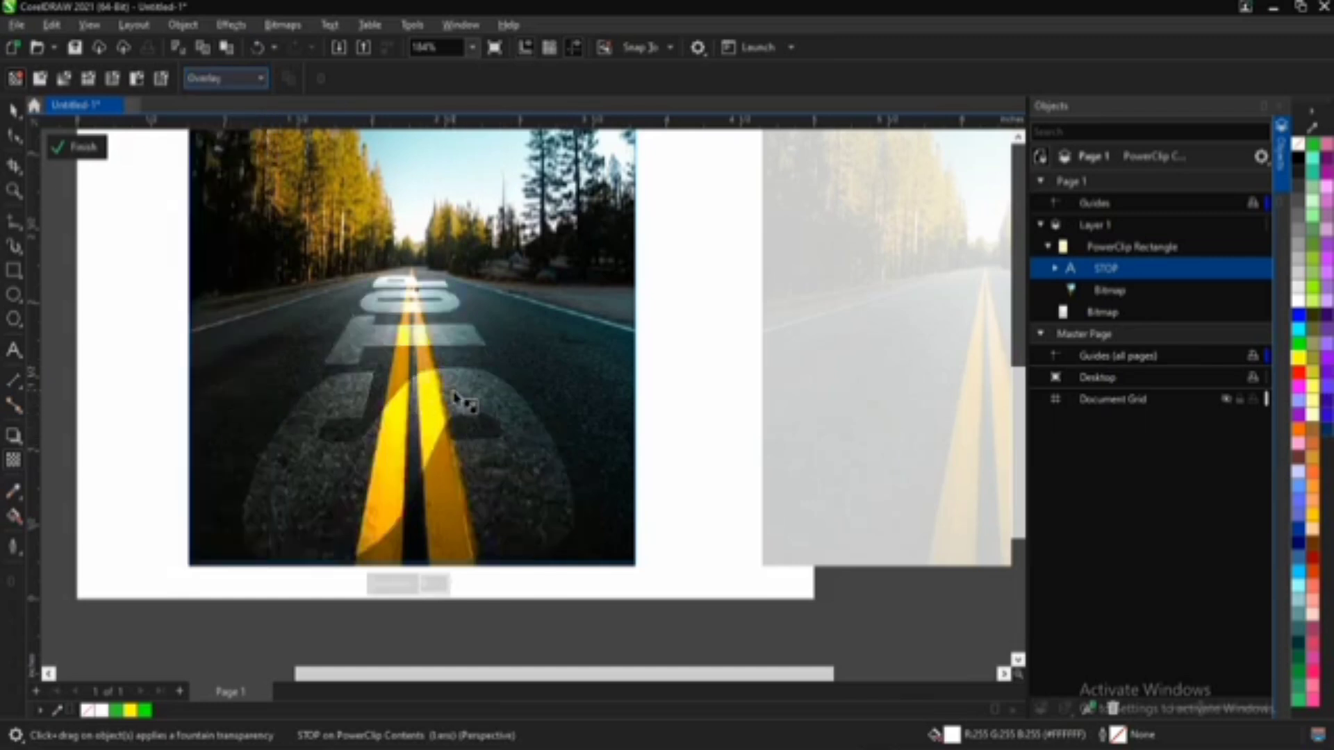
click(240, 82)
click(14, 110)
click(607, 350)
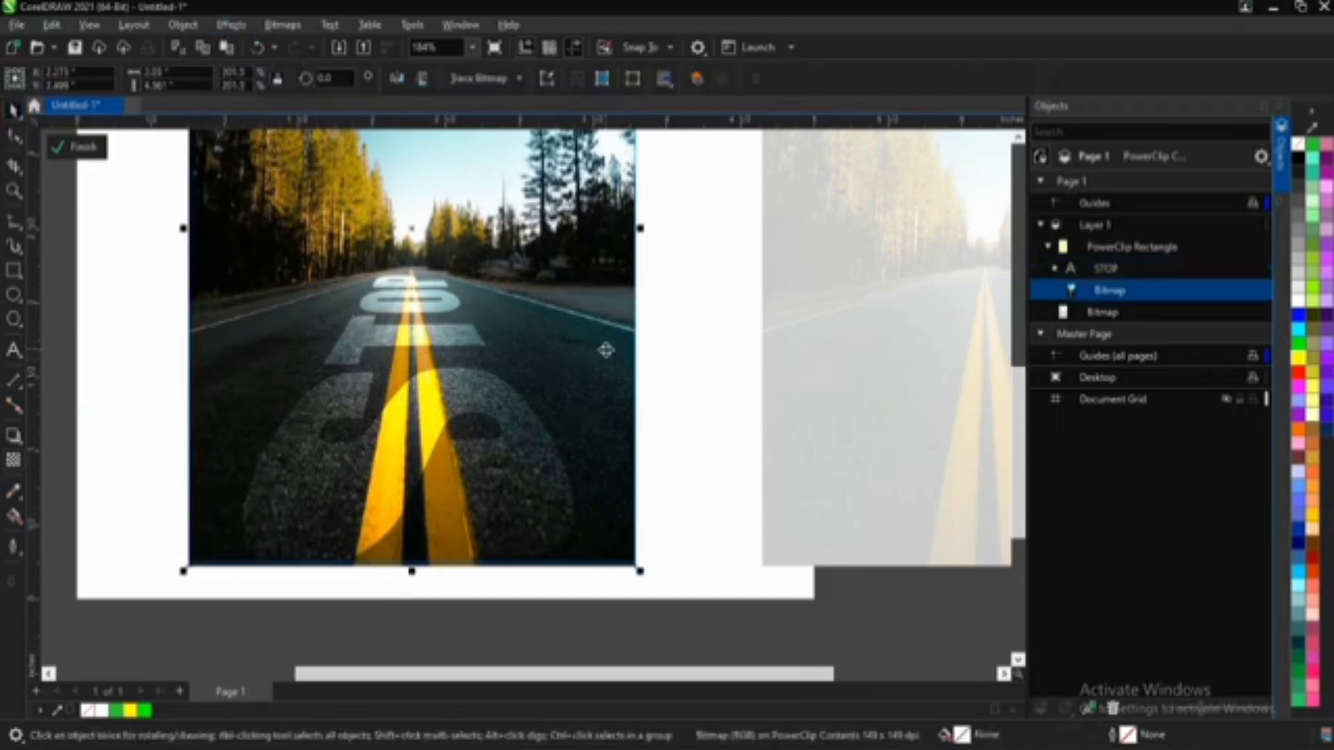
Step: Finish editing the PowerClip's contents and fill its frame rectangle with green (#00FF00)
scroll(470, 362, down, 2)
click(84, 151)
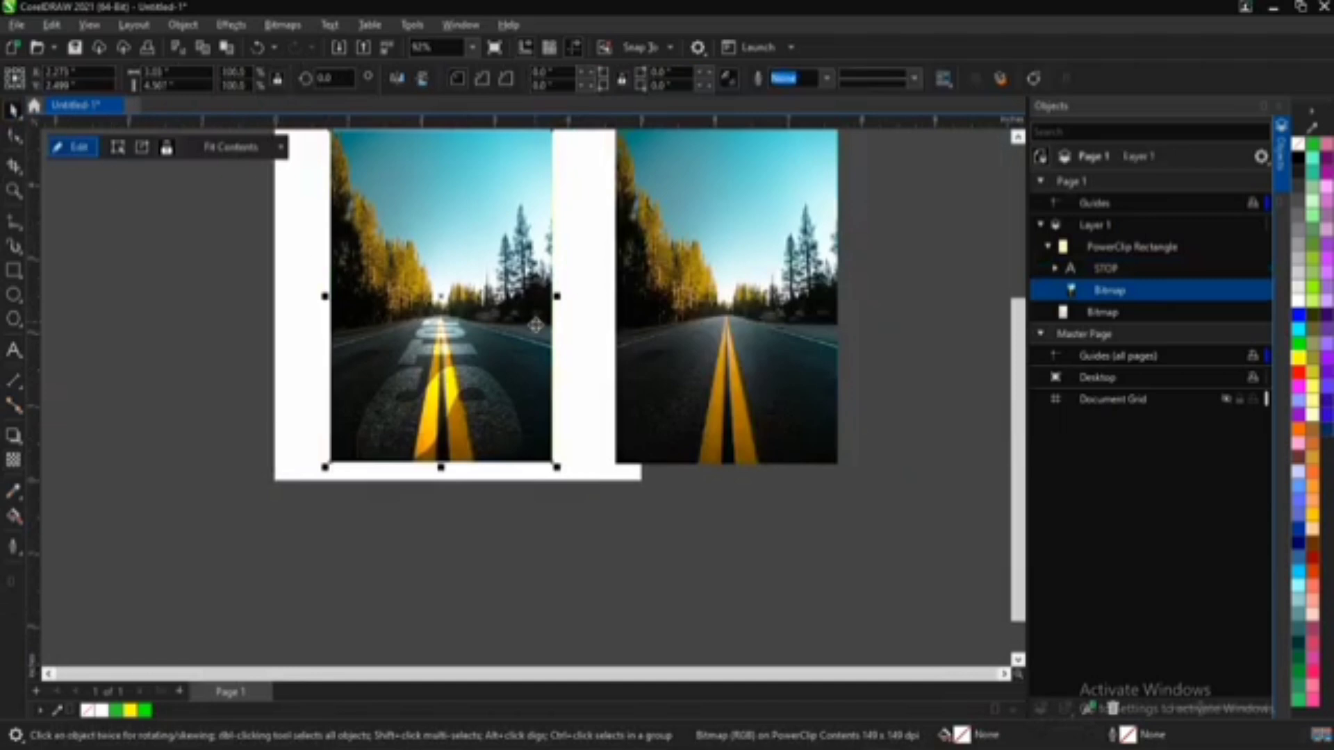
scroll(532, 322, down, 1)
scroll(445, 230, up, 1)
click(523, 281)
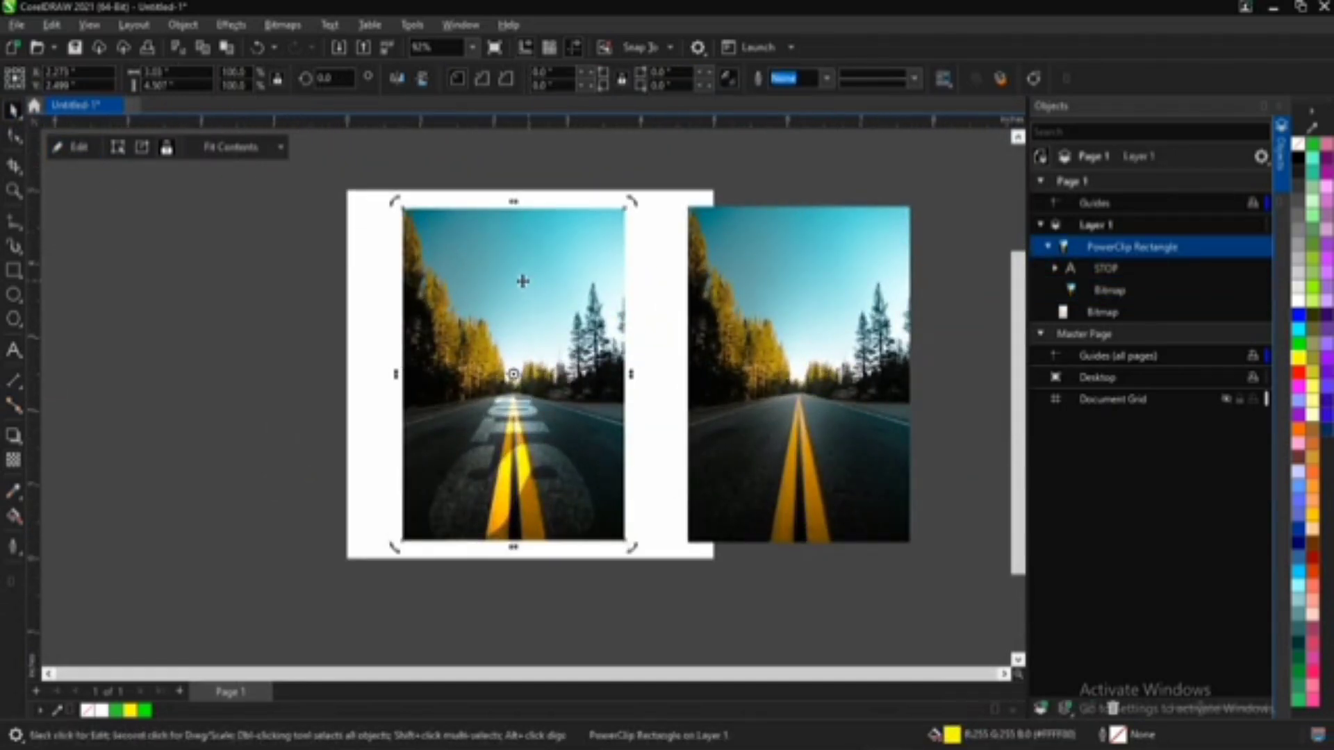
click(147, 711)
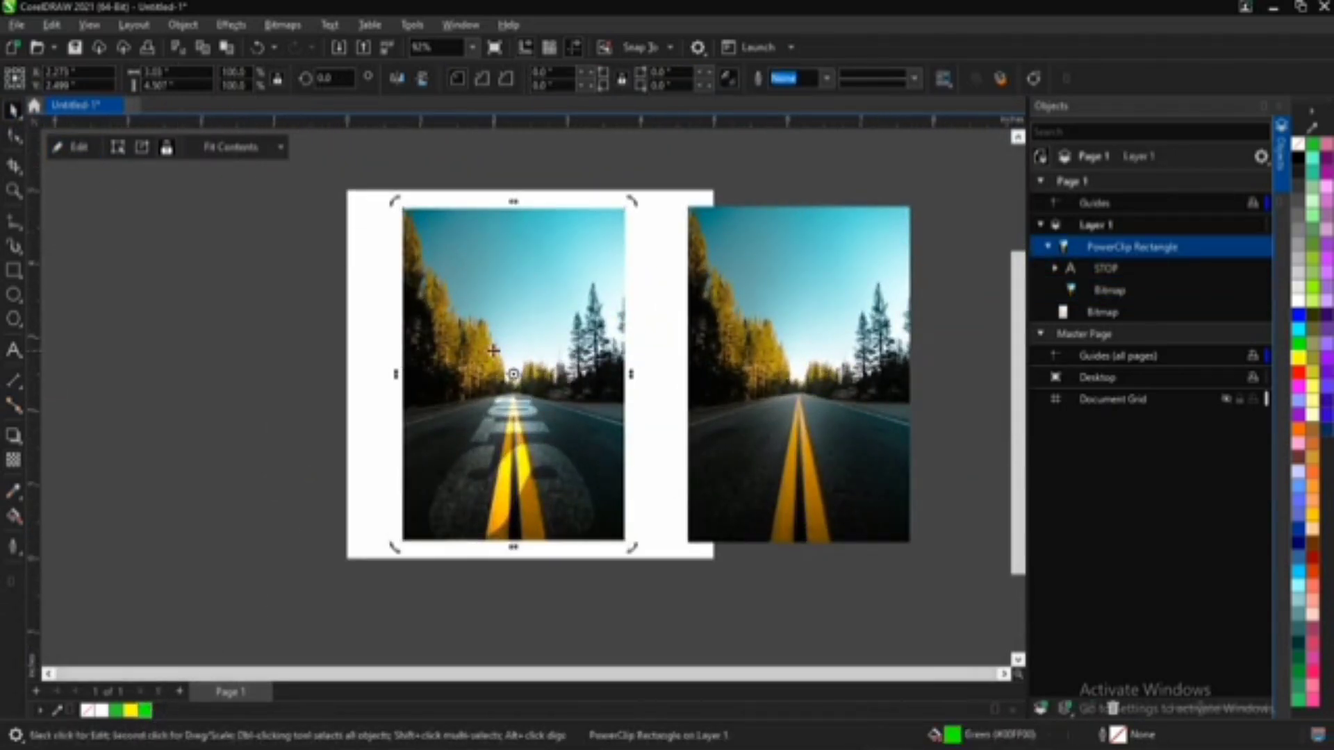
Step: Set the transparency merge mode of the road photo inside the PowerClip to Texturize and finish editing the contents
double_click(515, 271)
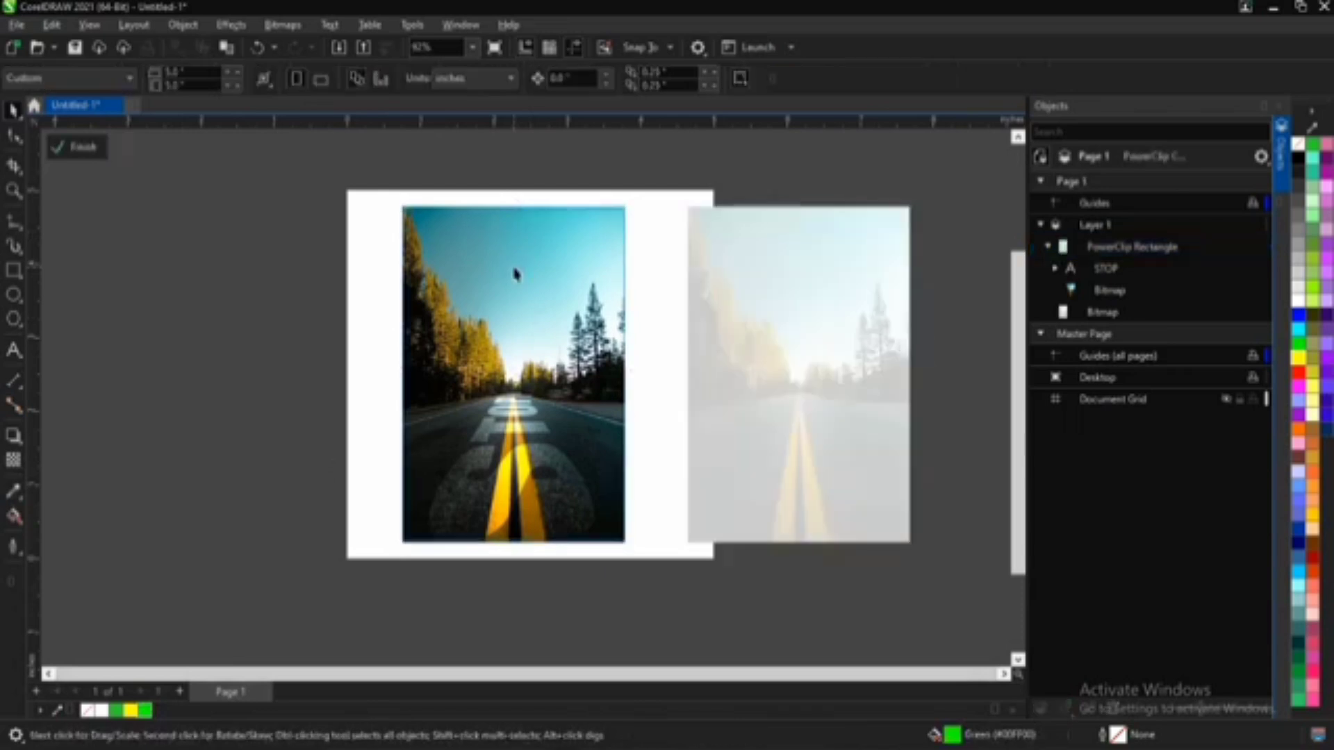
click(12, 460)
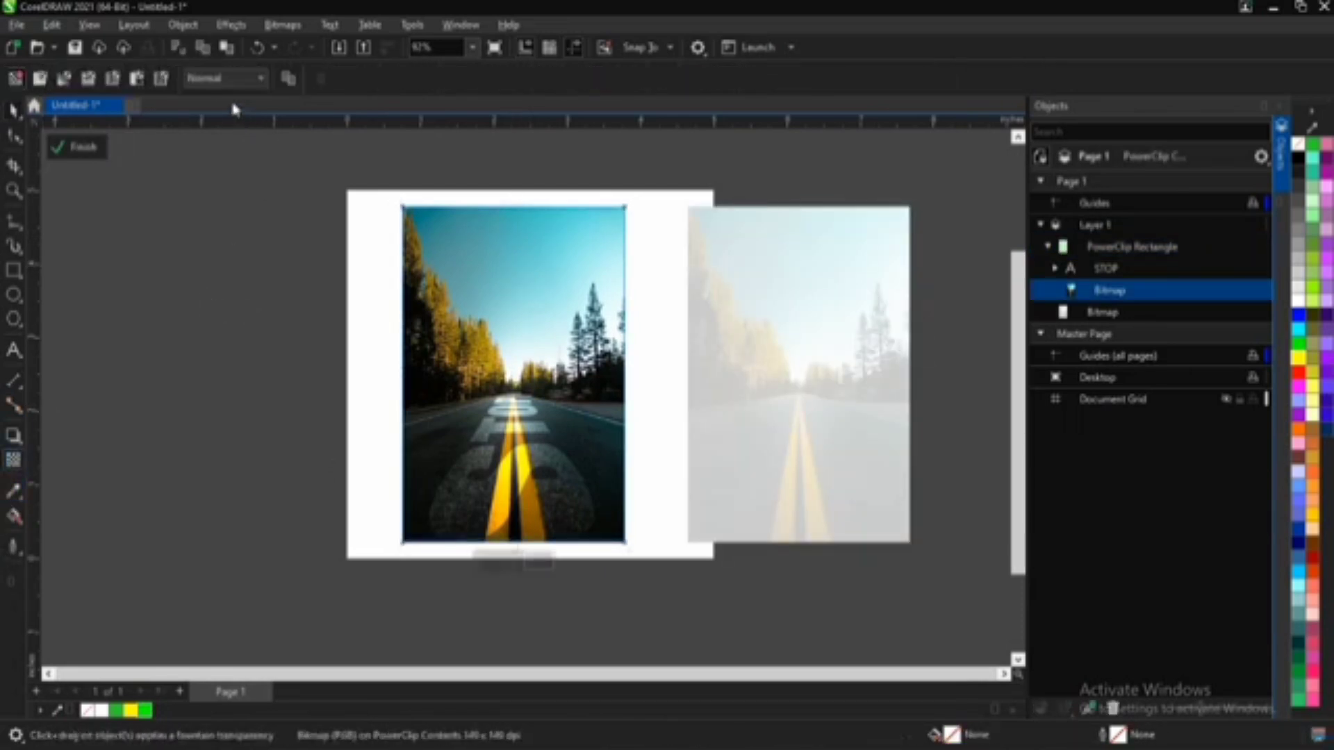
click(224, 80)
click(212, 233)
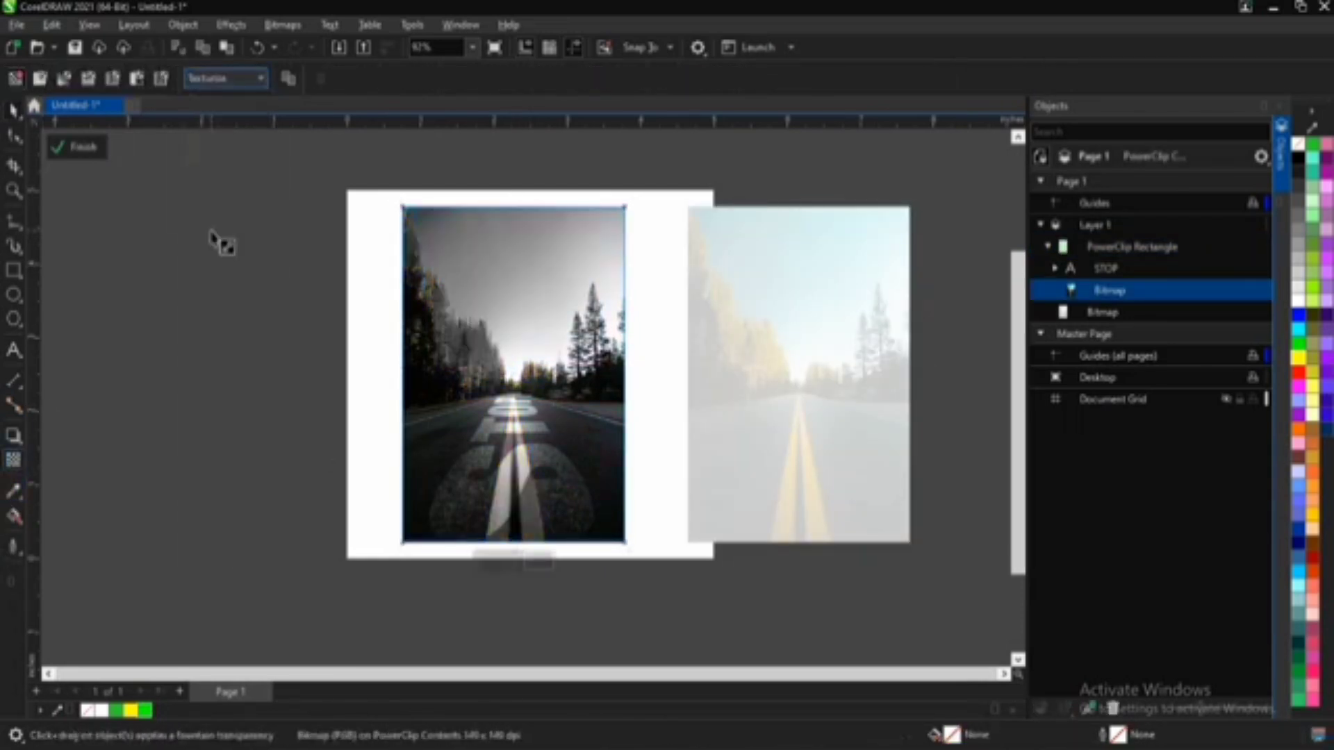
click(82, 154)
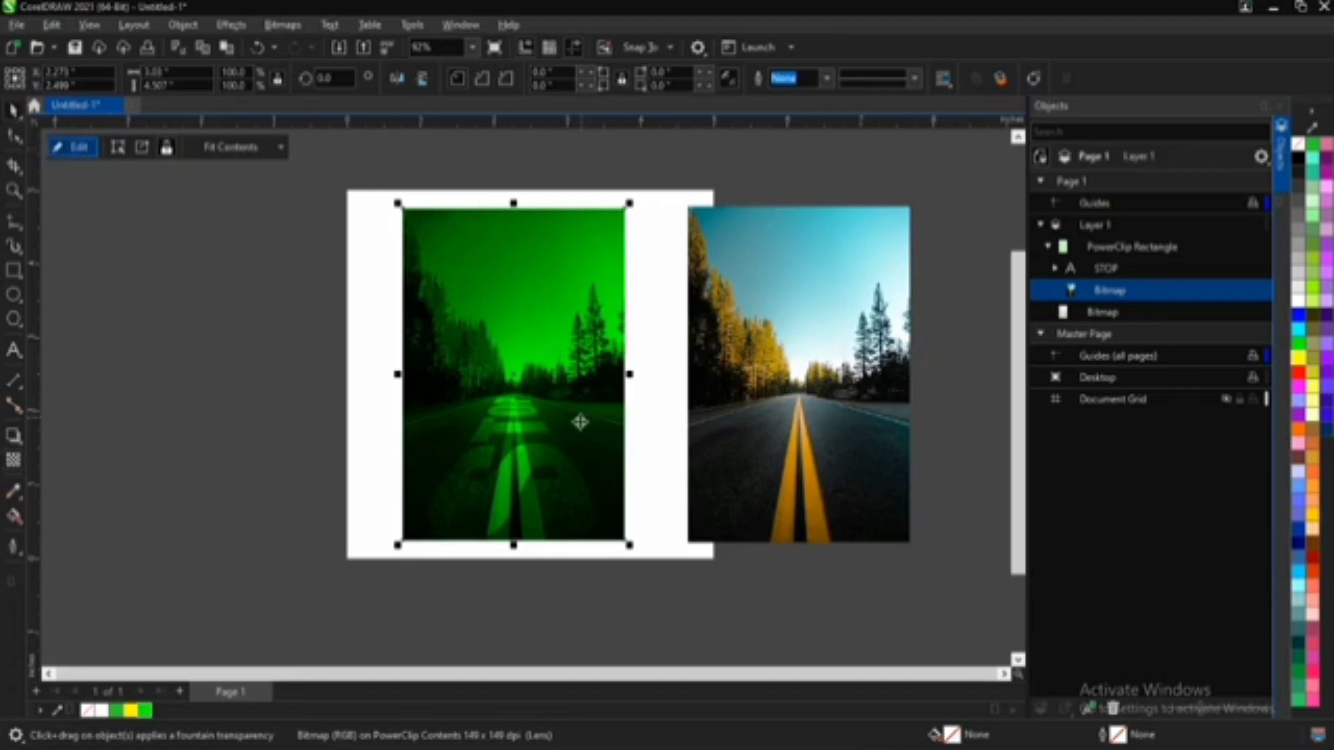
scroll(576, 422, up, 3)
scroll(522, 444, down, 1)
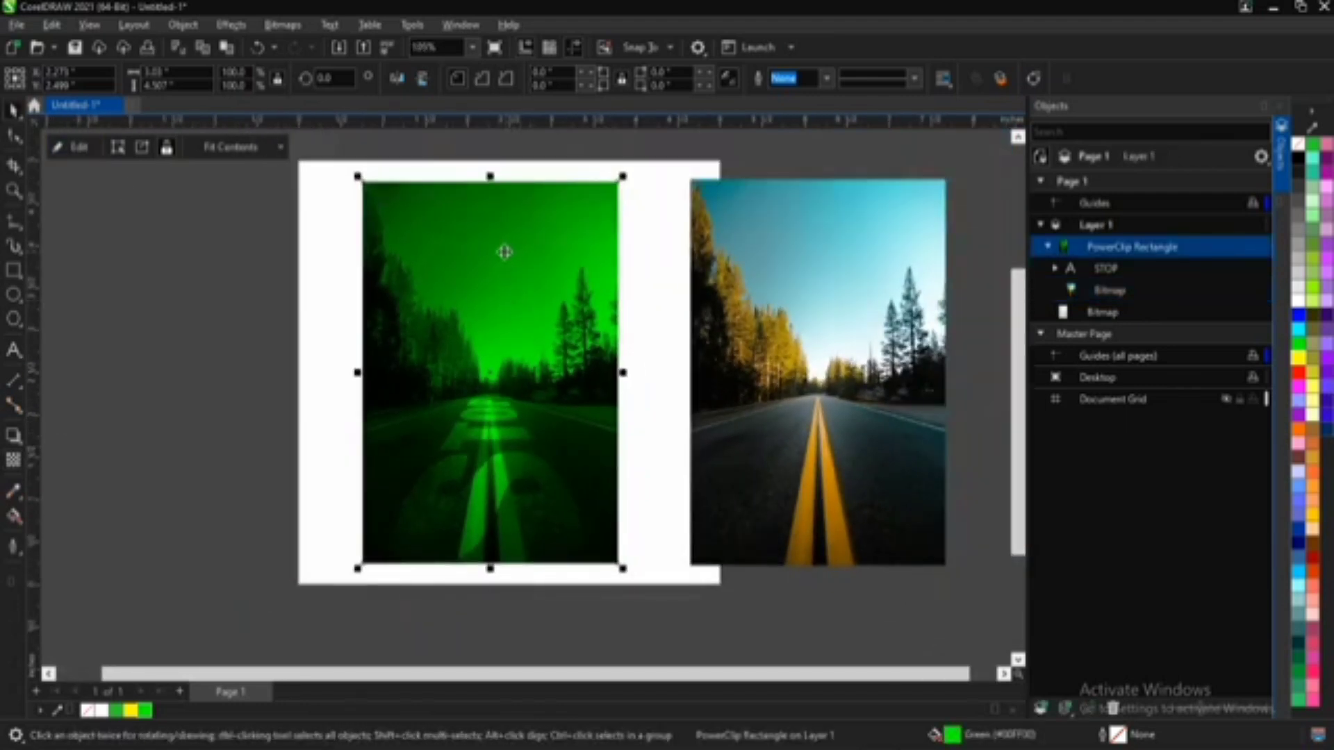
Step: Give the PowerClip frame a vertical fountain fill running from green in the sky to yellow at the road's near end
click(17, 519)
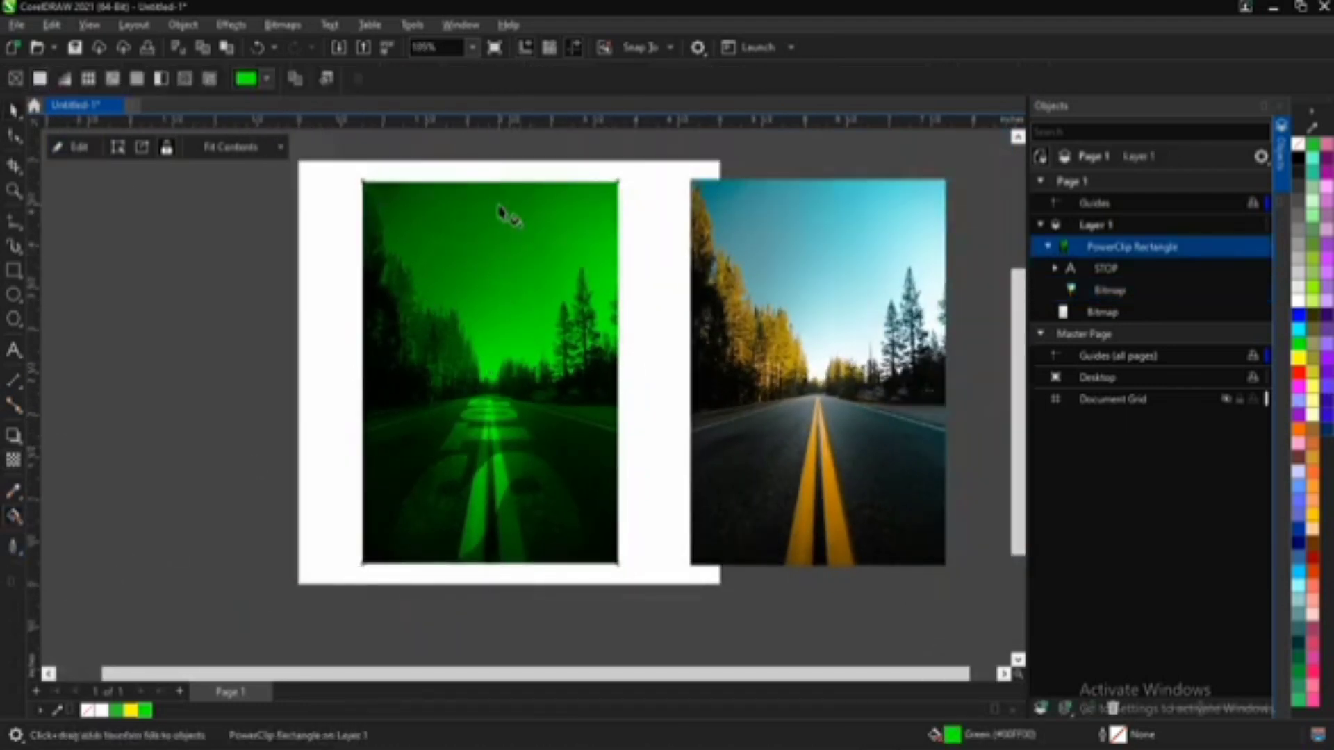
drag(499, 204, 491, 536)
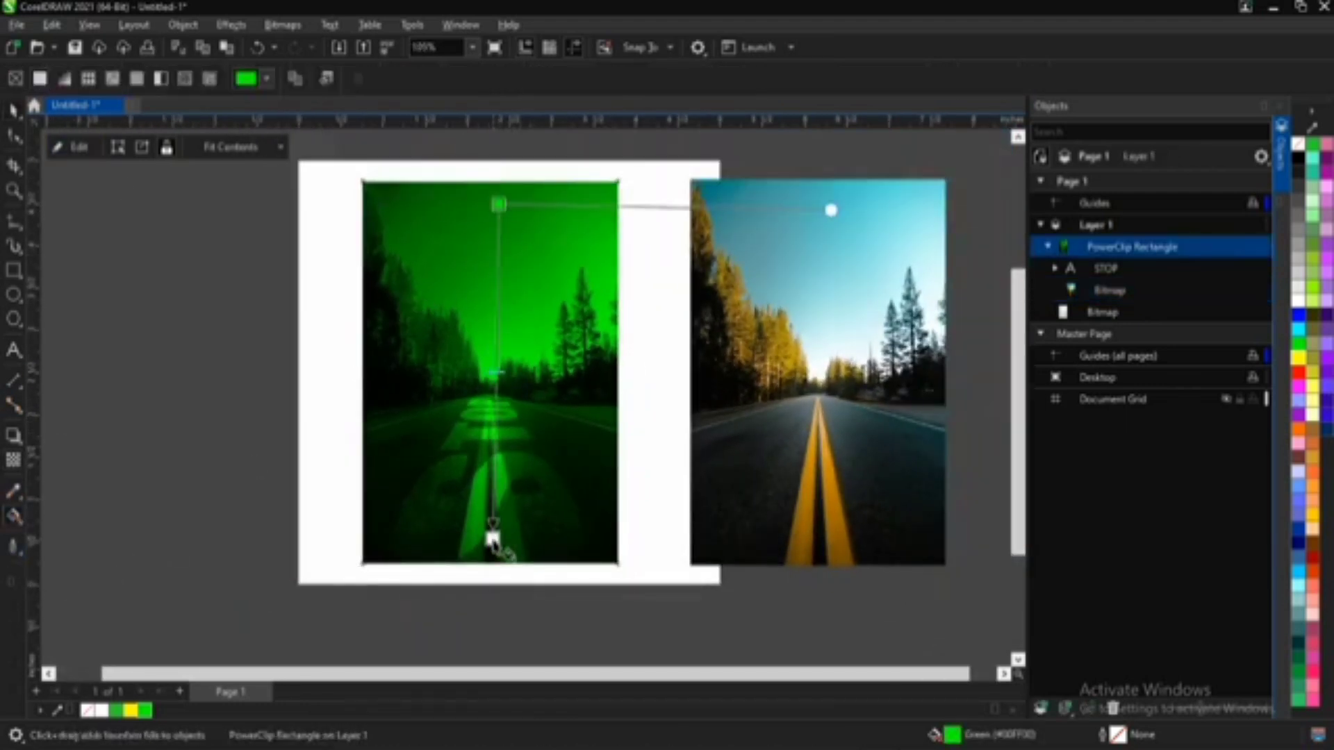
click(133, 712)
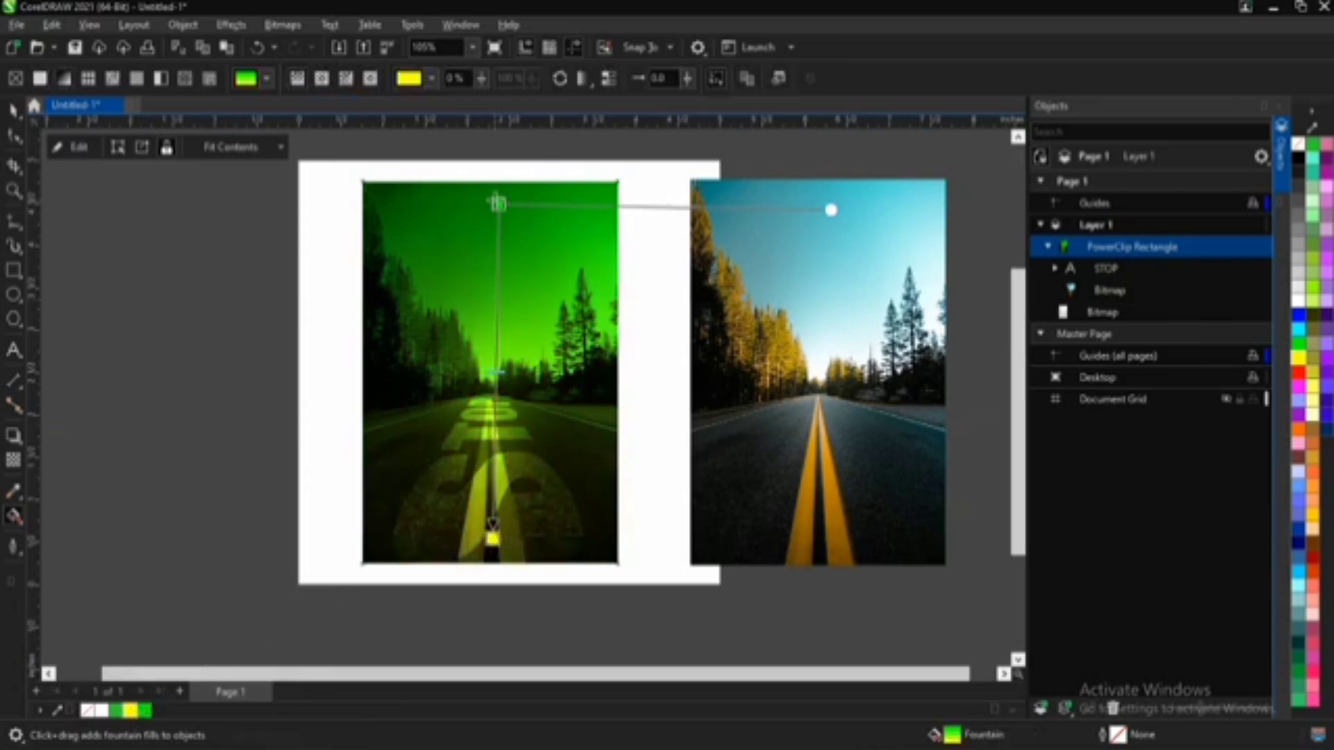
click(497, 204)
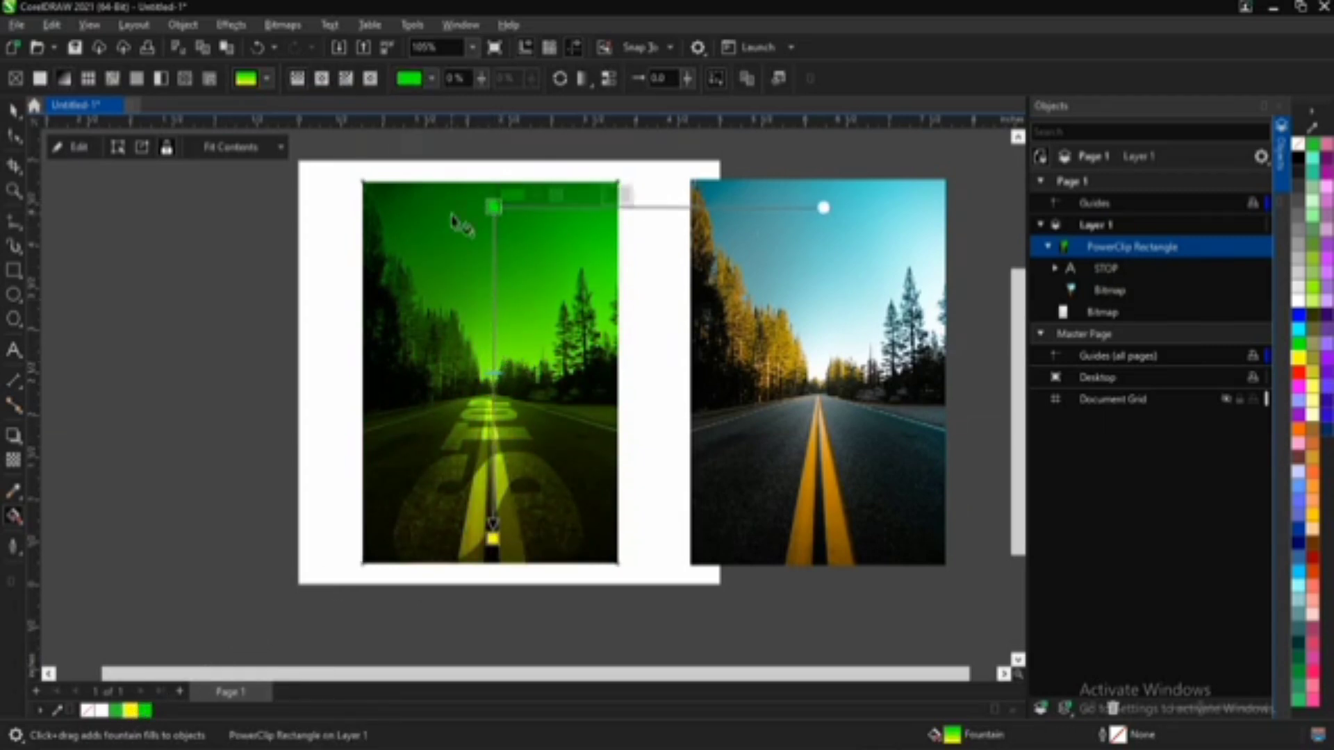
key(space)
click(450, 215)
ctrl+click(450, 214)
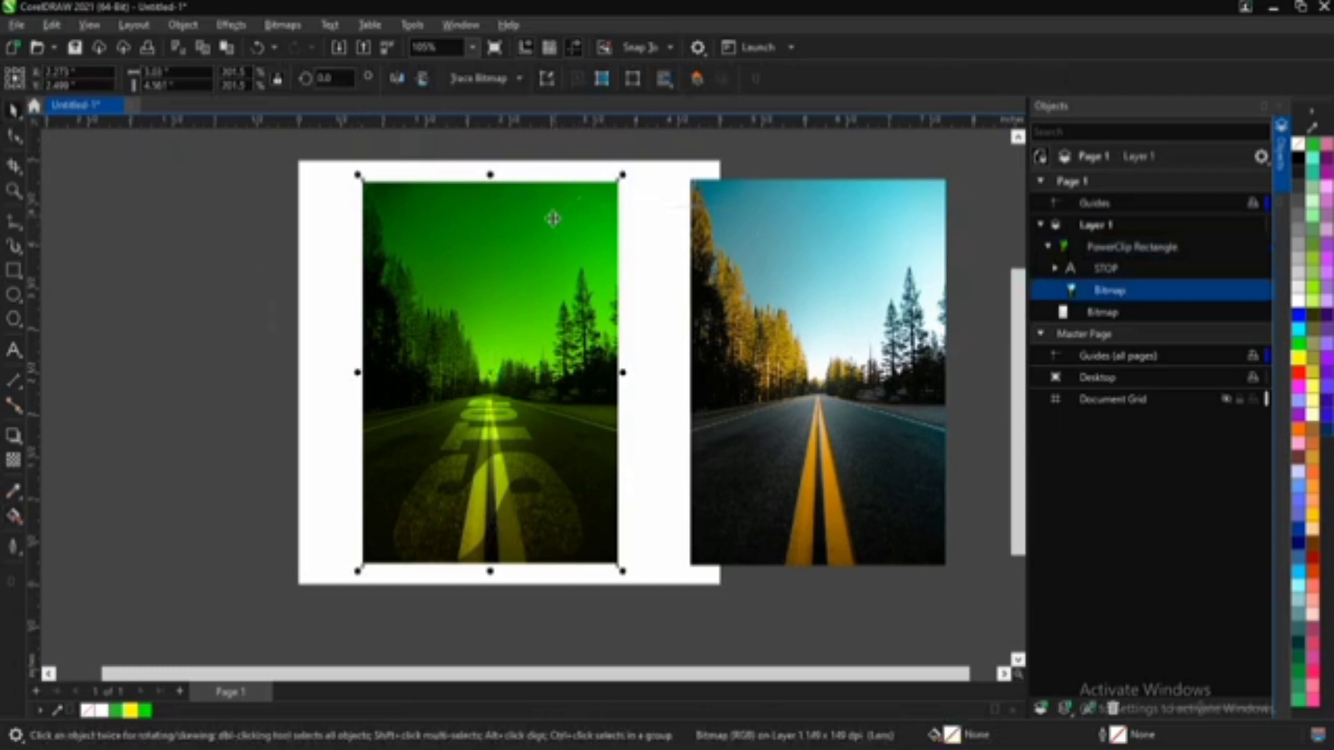
click(521, 236)
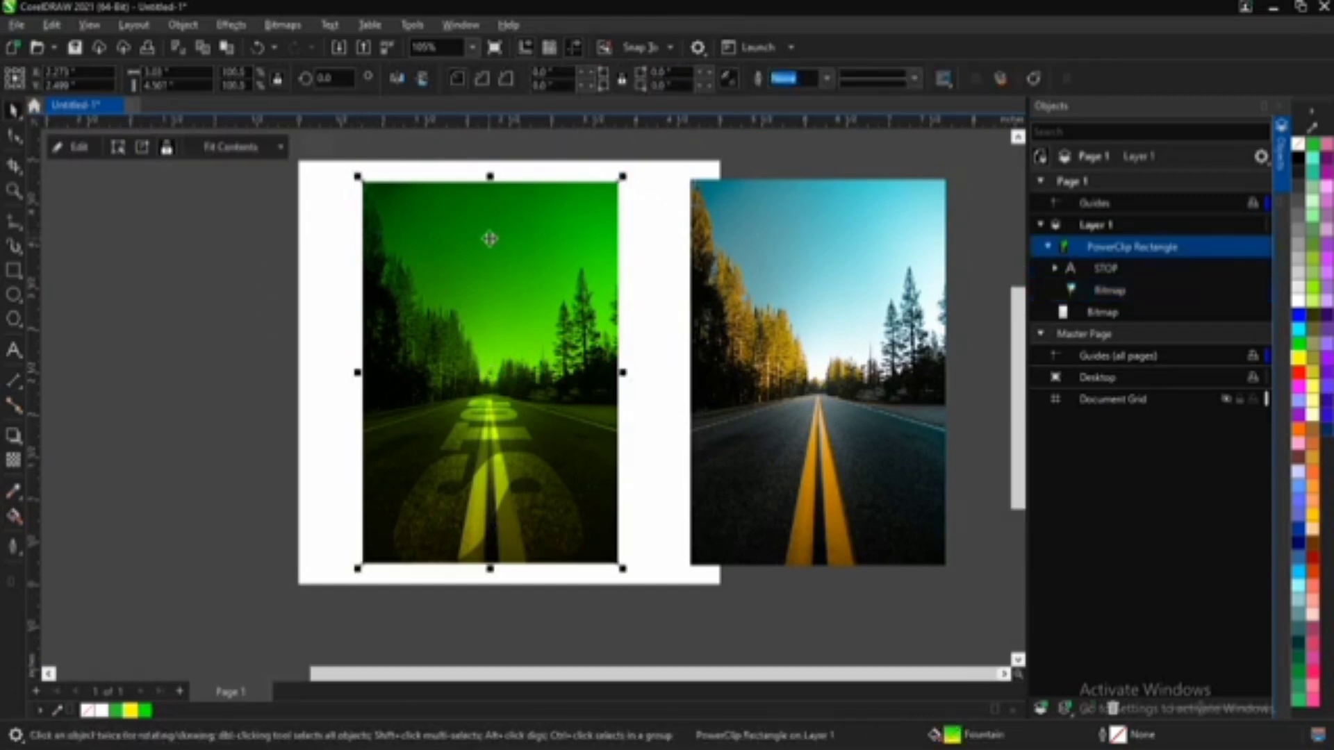
Step: Try the Add merge mode on the road photo inside the PowerClip, and settle on Subtract
scroll(490, 239, up, 1)
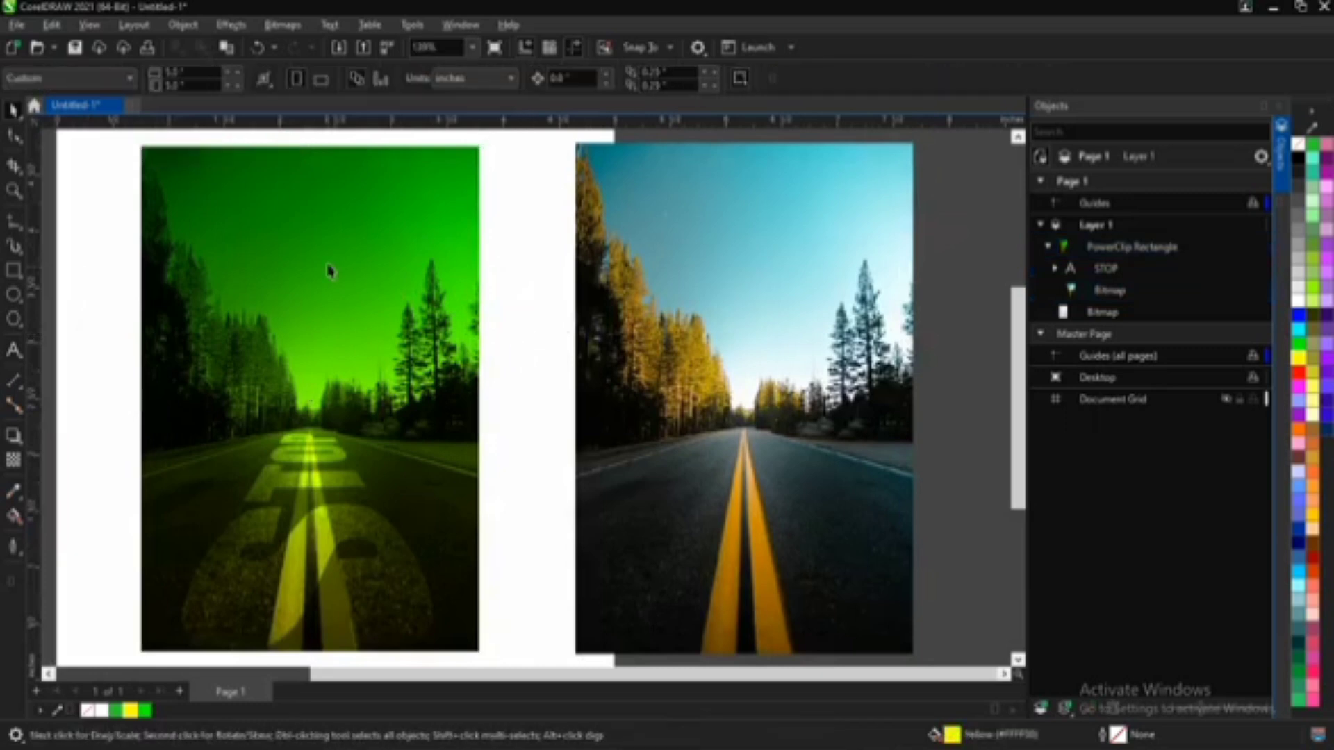
ctrl+click(328, 216)
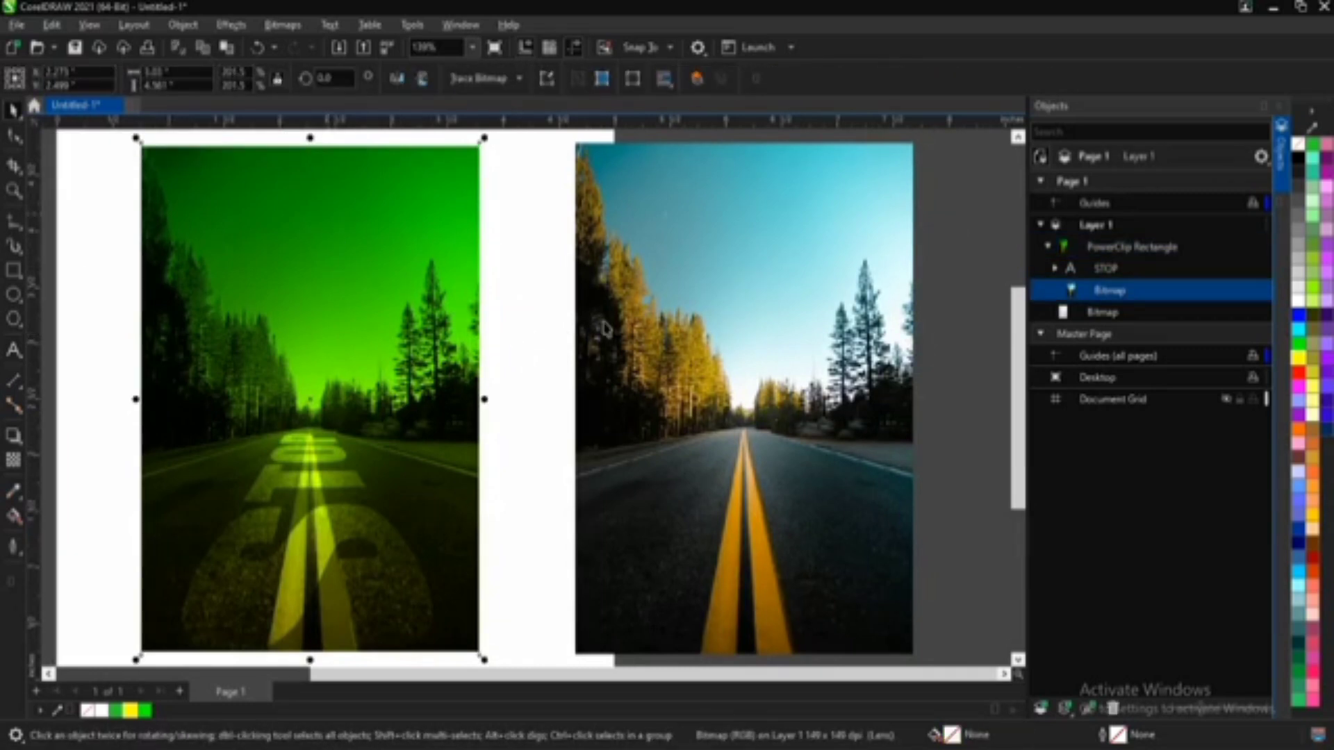
click(729, 372)
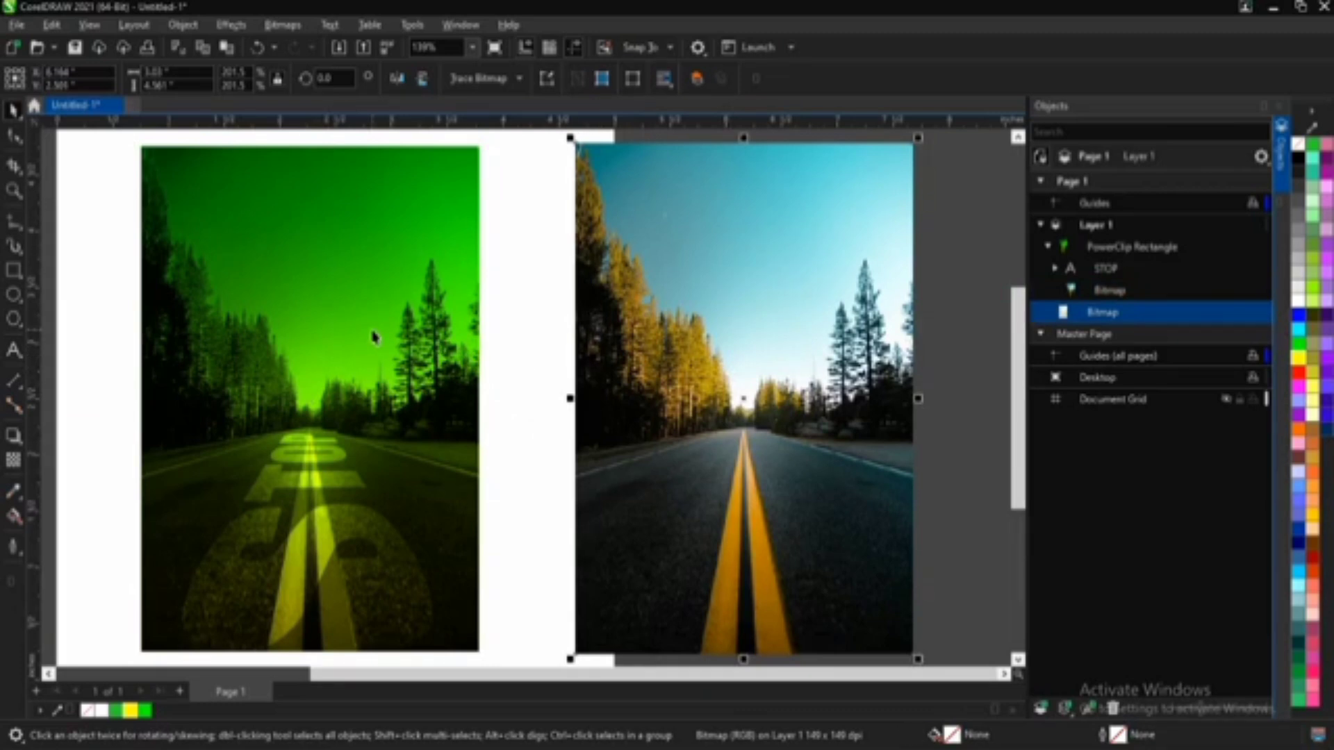
click(340, 312)
ctrl+click(230, 259)
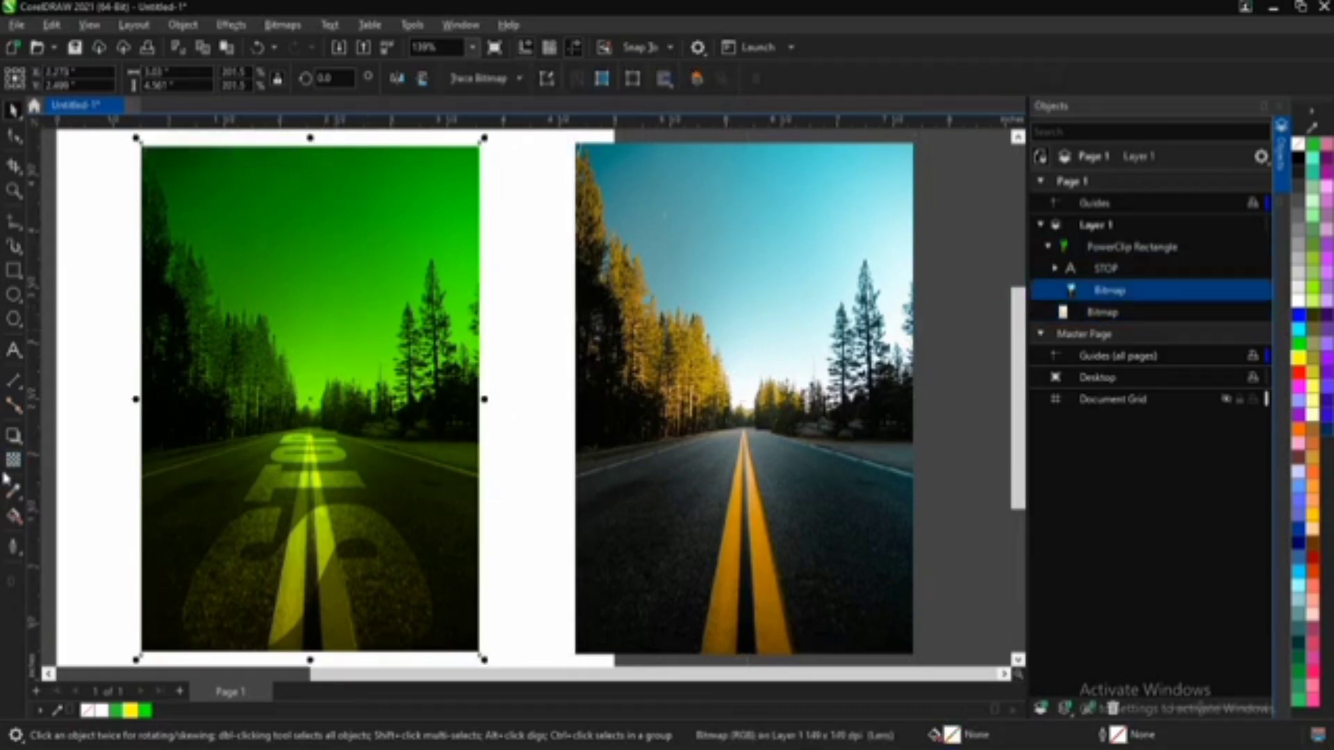
click(13, 462)
click(249, 78)
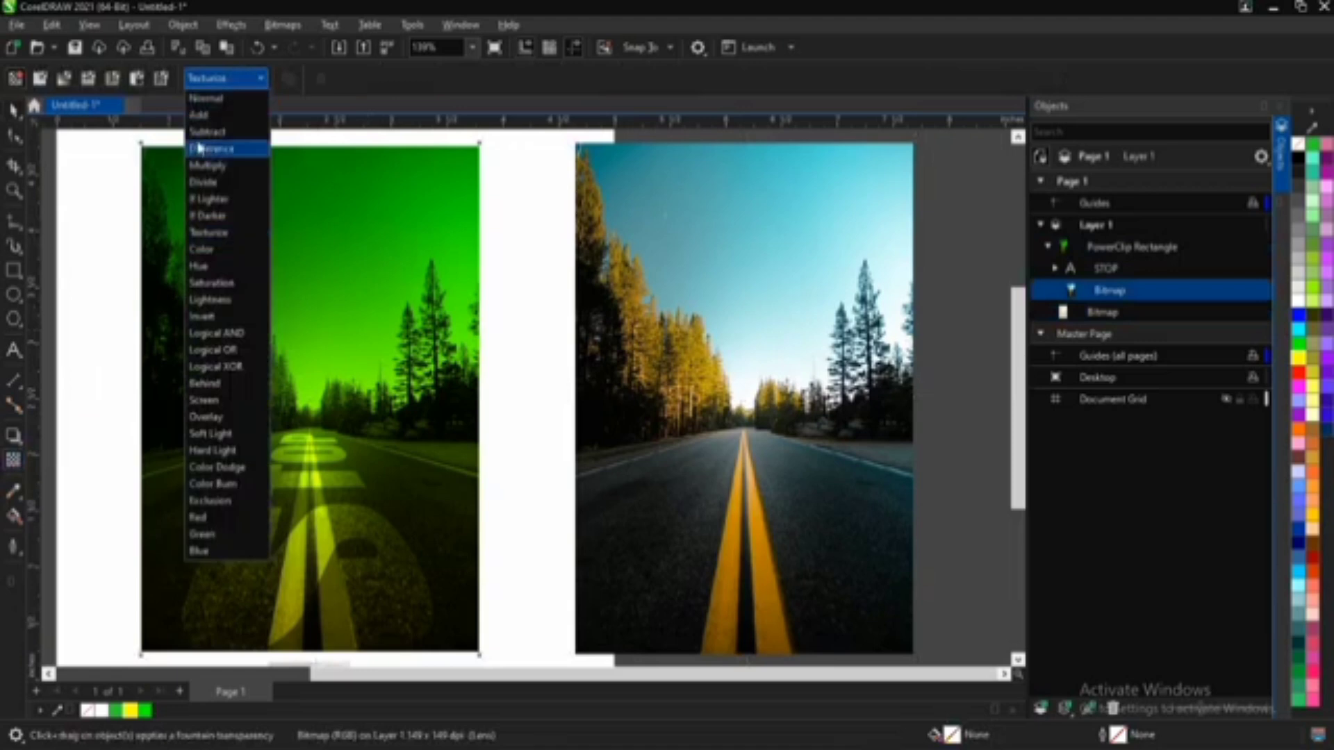
click(230, 116)
click(233, 78)
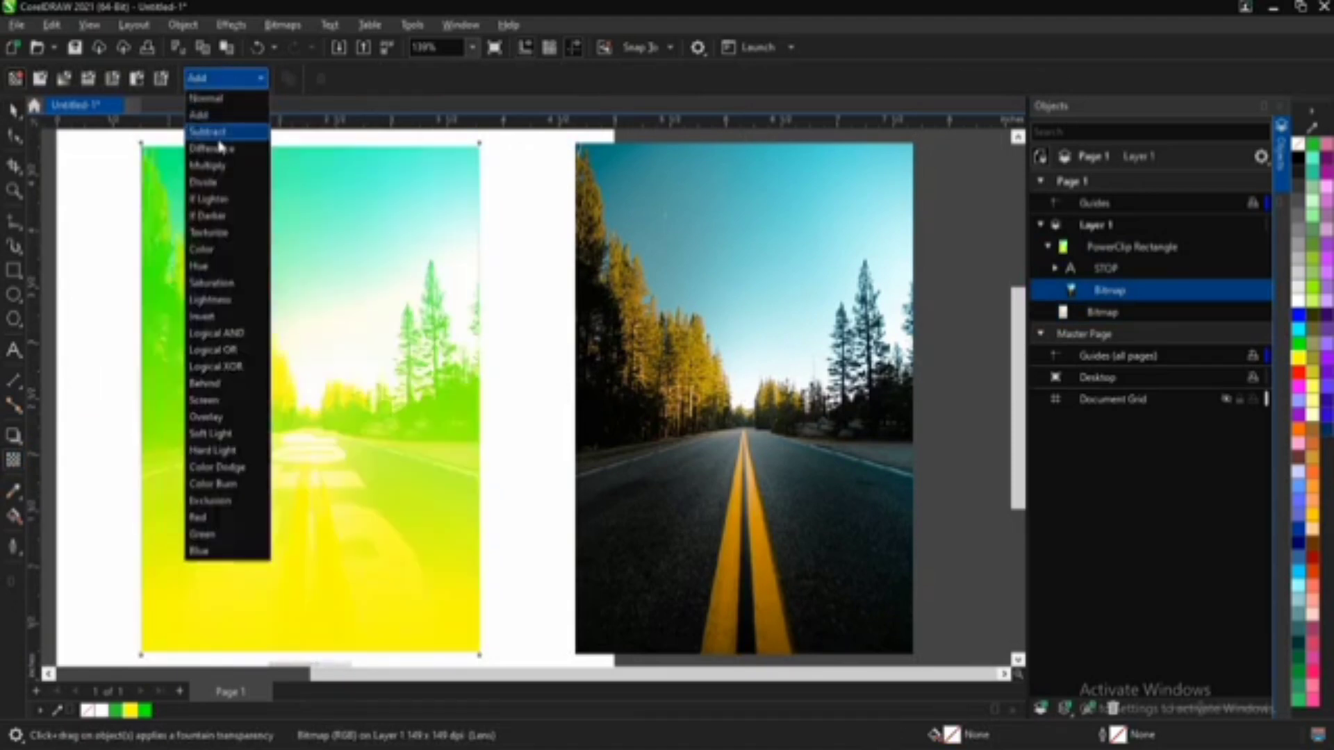
click(219, 145)
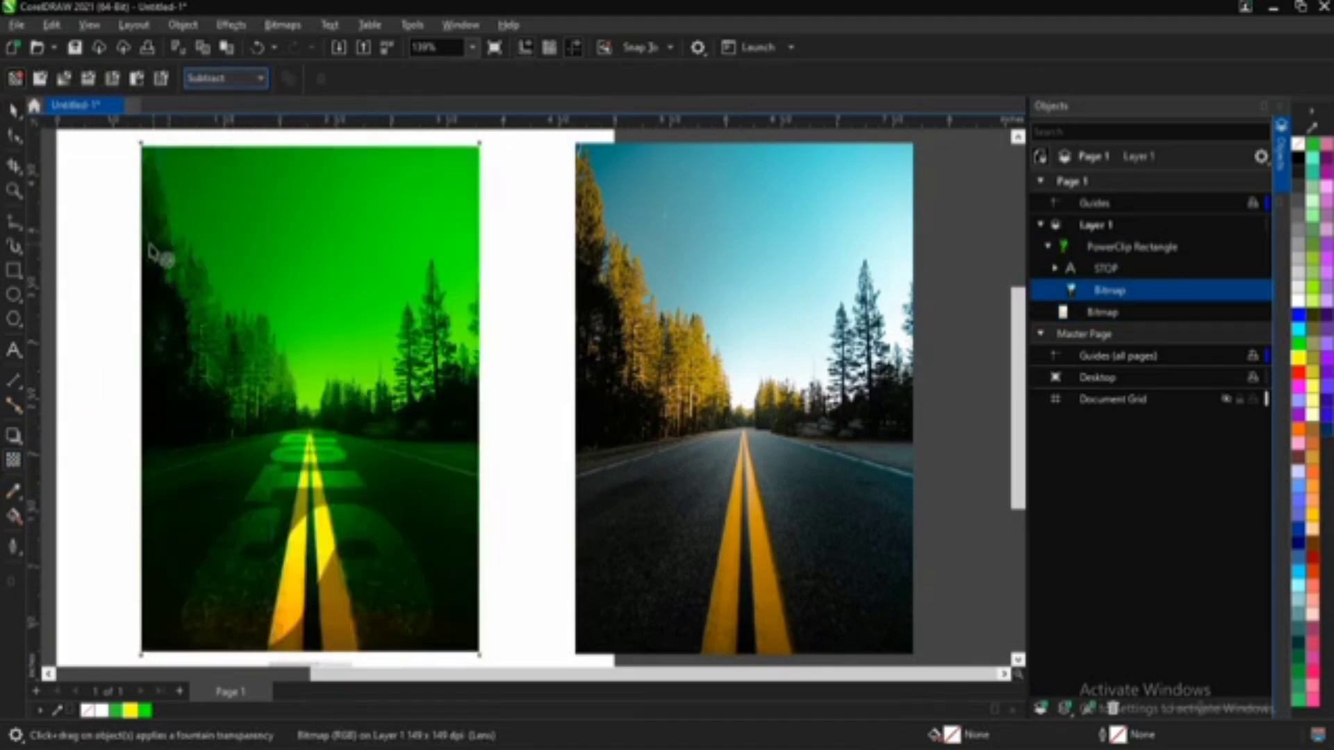
click(14, 110)
click(421, 331)
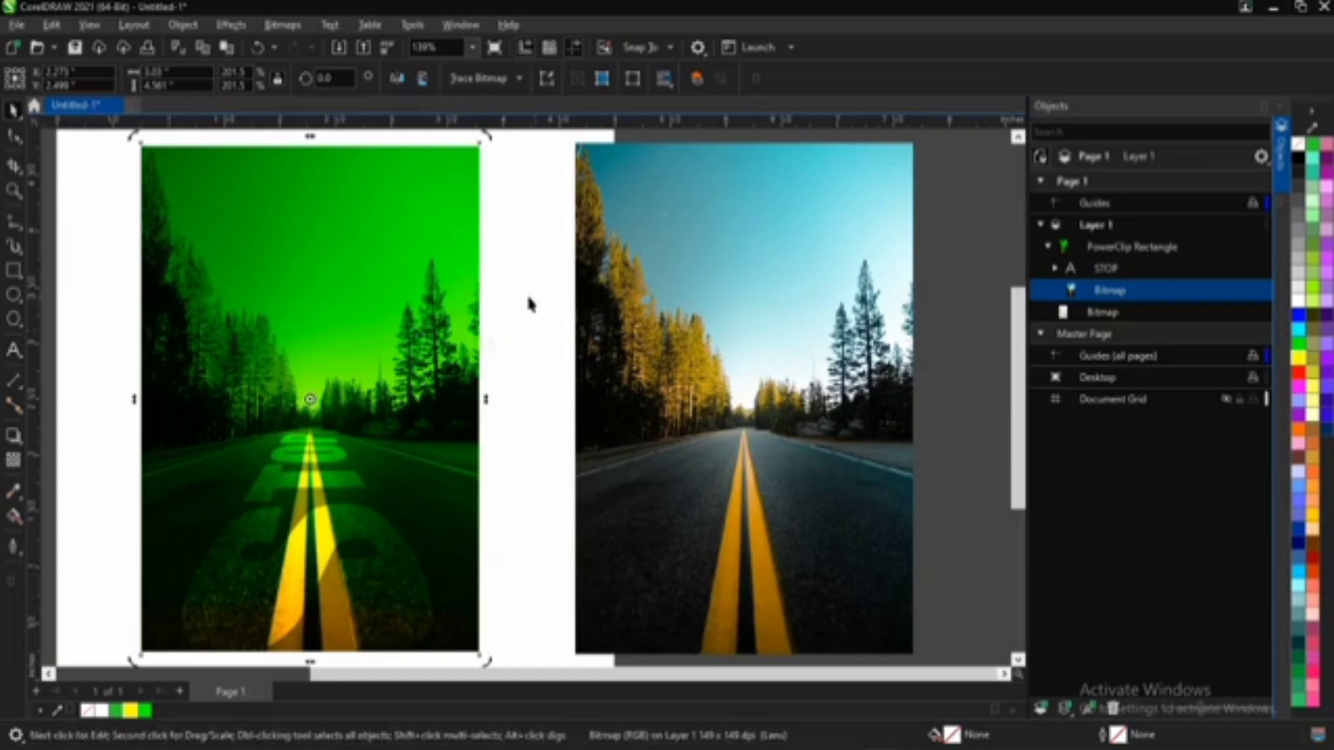
Step: Shorten the frame's fountain fill so green starts just above the photo and yellow sits at the road's horizon
click(13, 516)
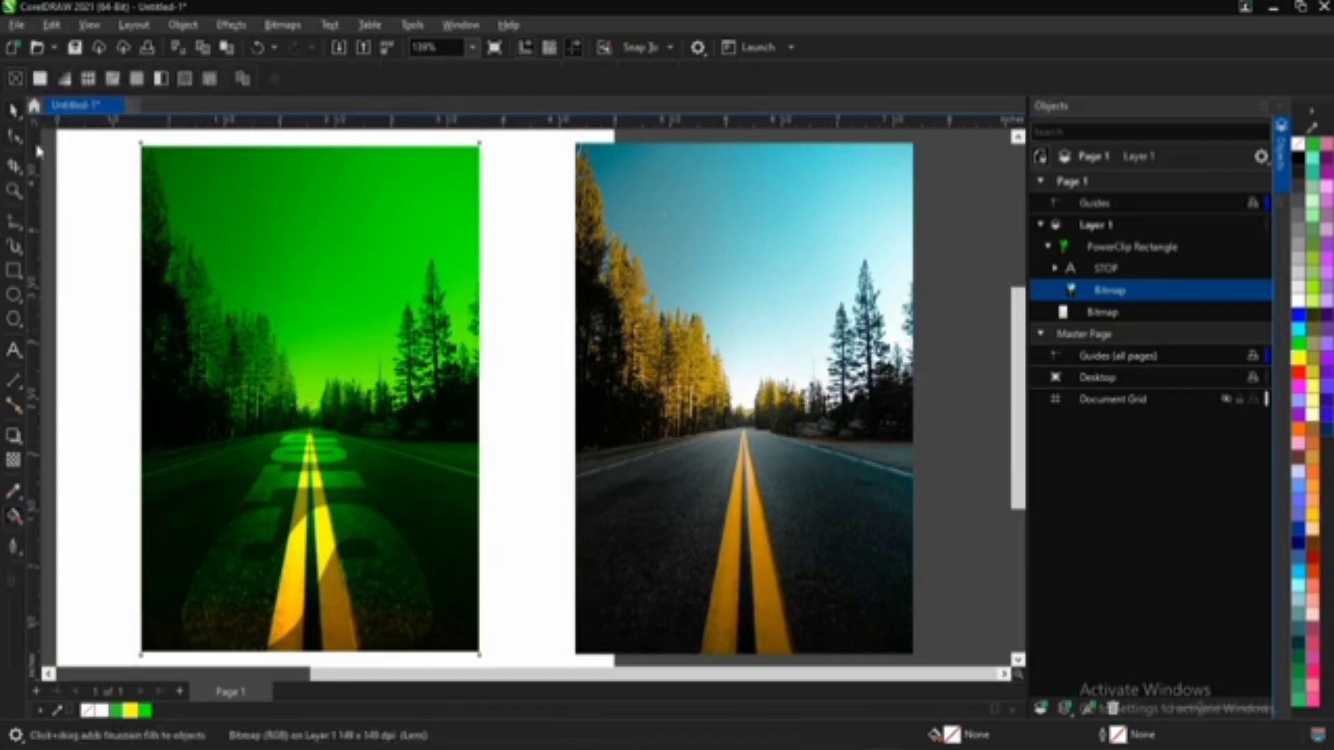
click(14, 110)
click(253, 247)
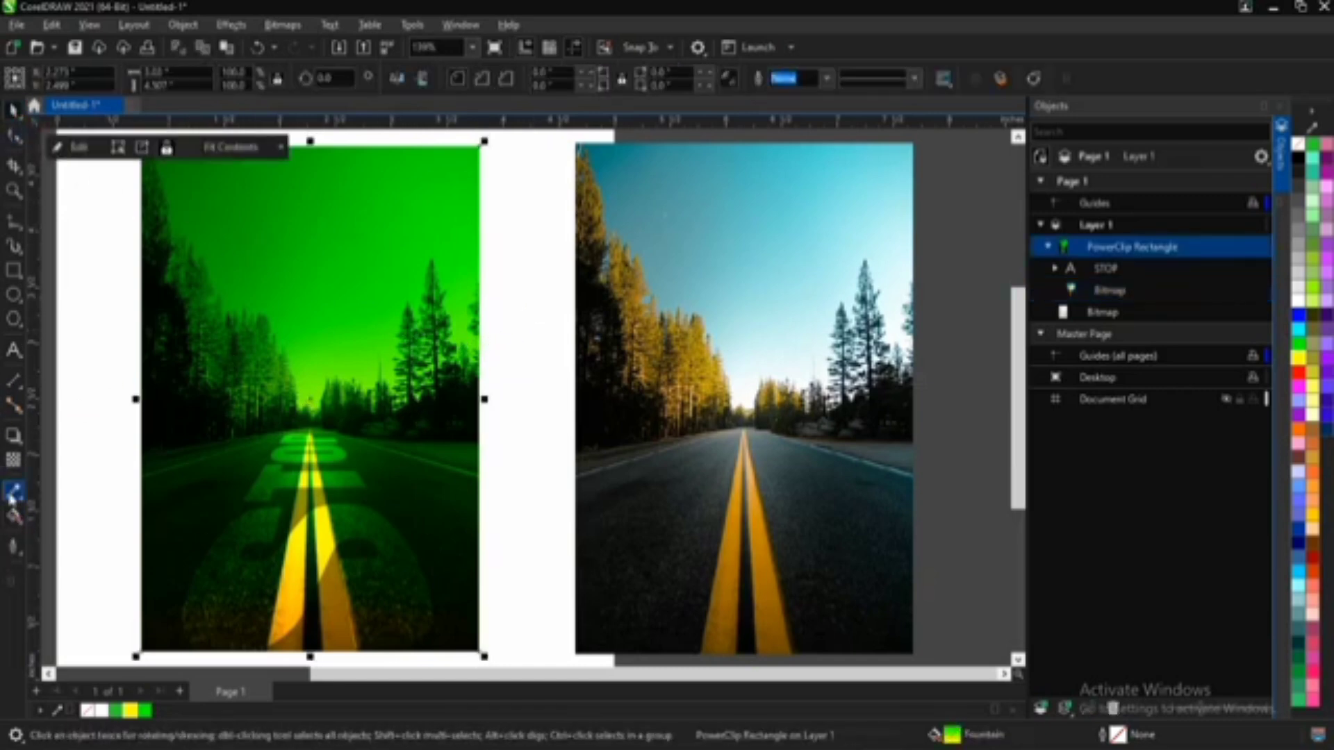
click(14, 518)
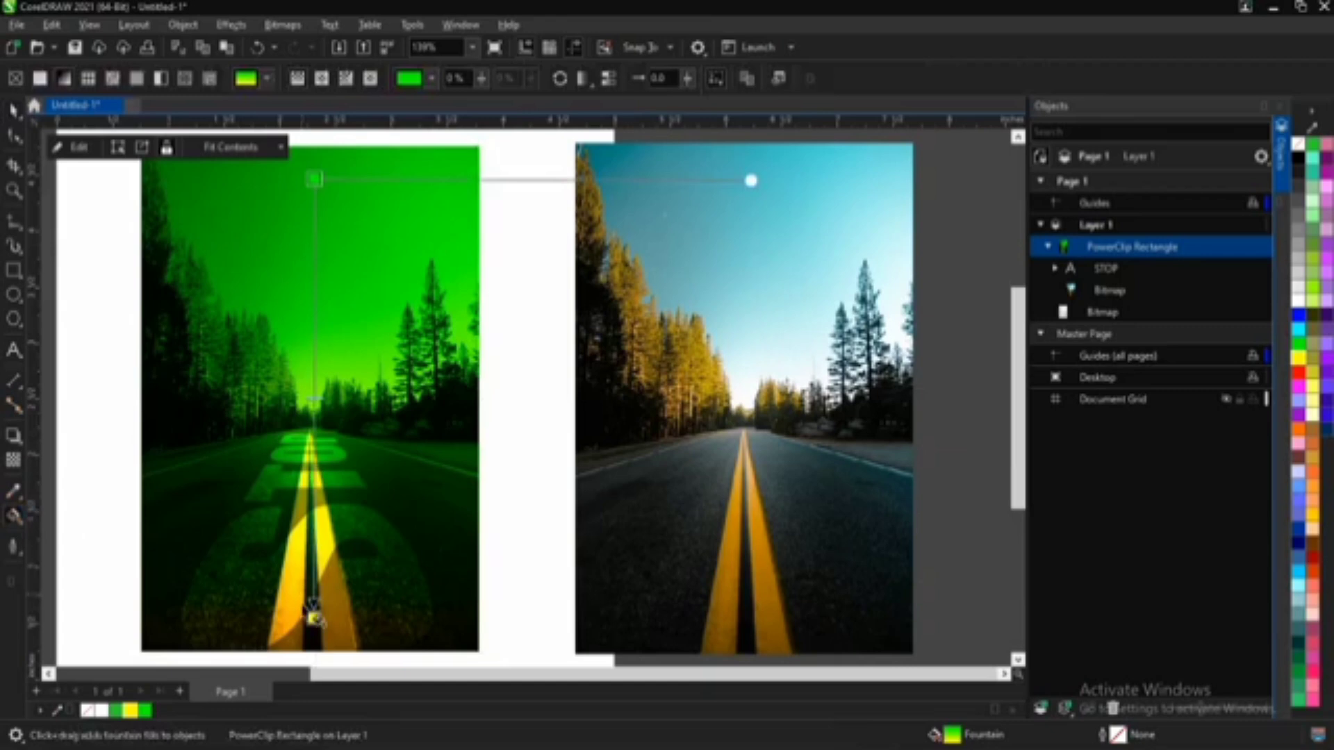
drag(313, 614, 299, 406)
mouse_move(314, 179)
mouse_down()
mouse_move(298, 106)
mouse_move(303, 157)
mouse_up()
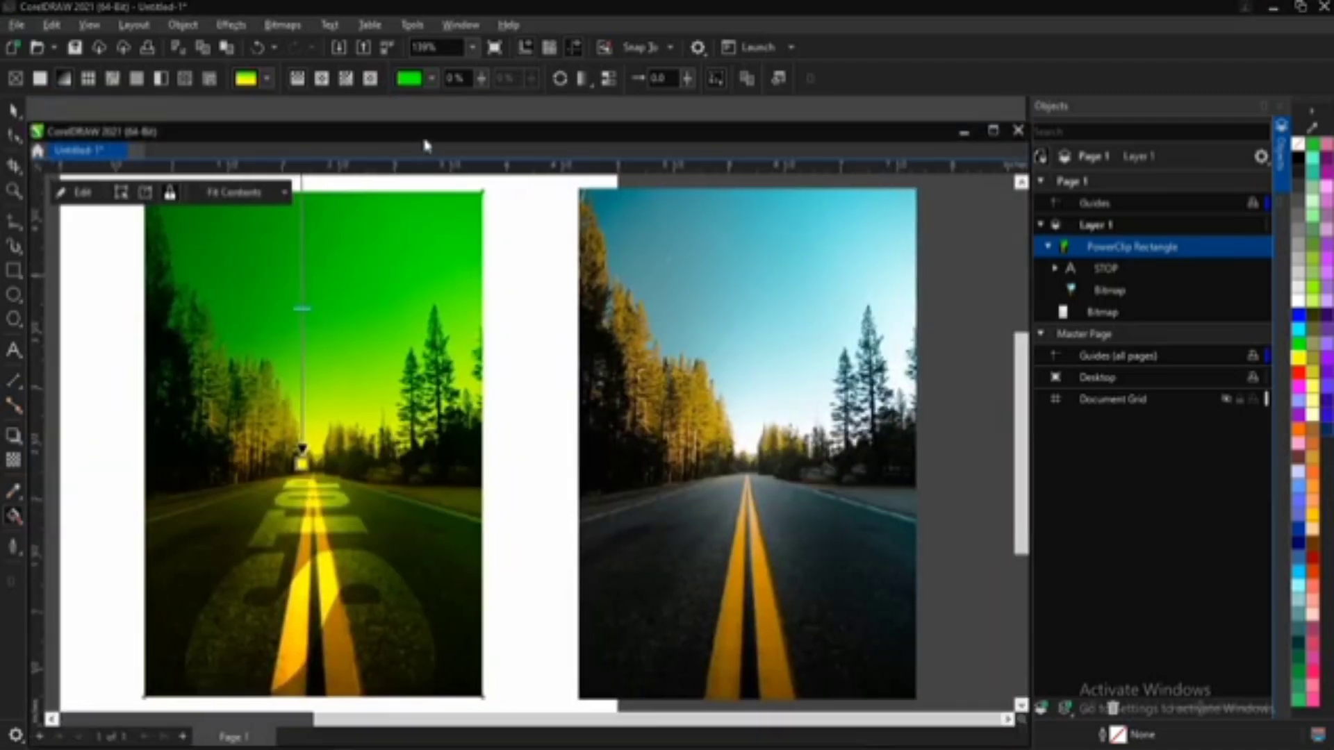
drag(426, 145, 408, 107)
scroll(369, 292, down, 3)
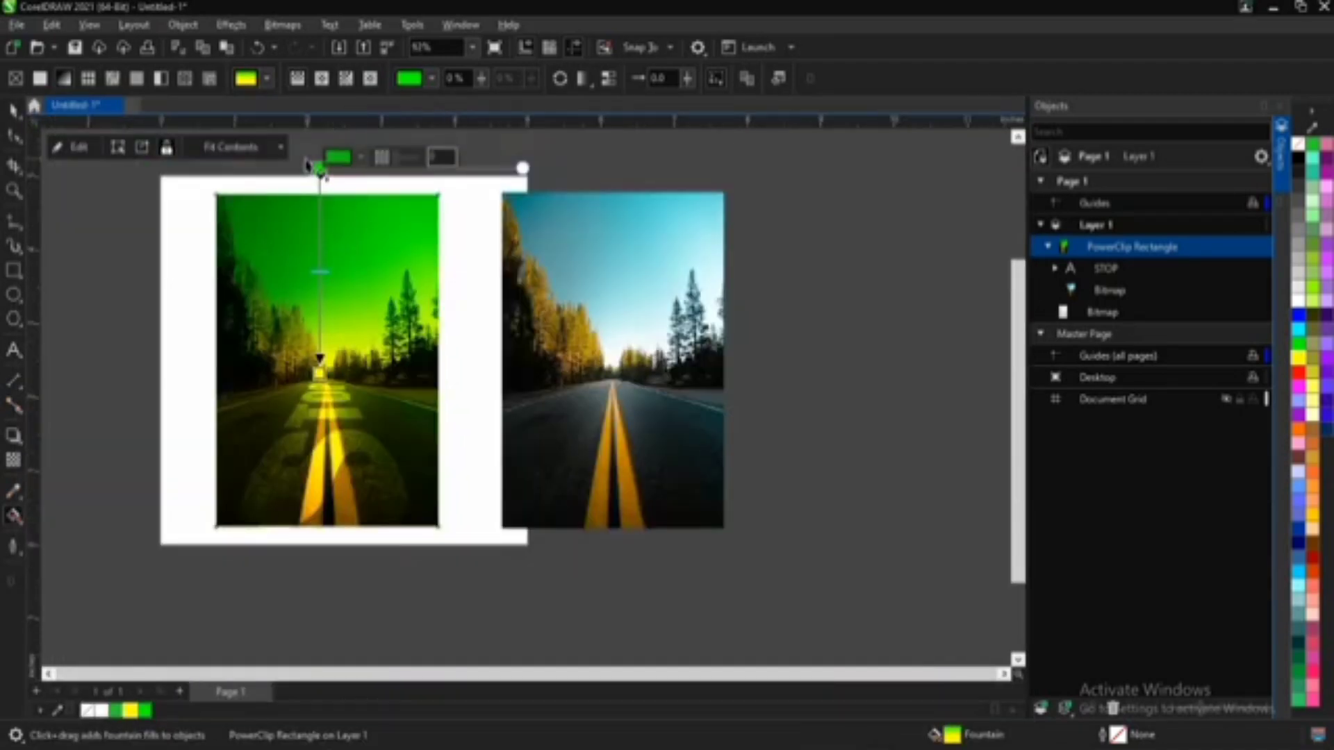
drag(317, 169, 316, 164)
key(space)
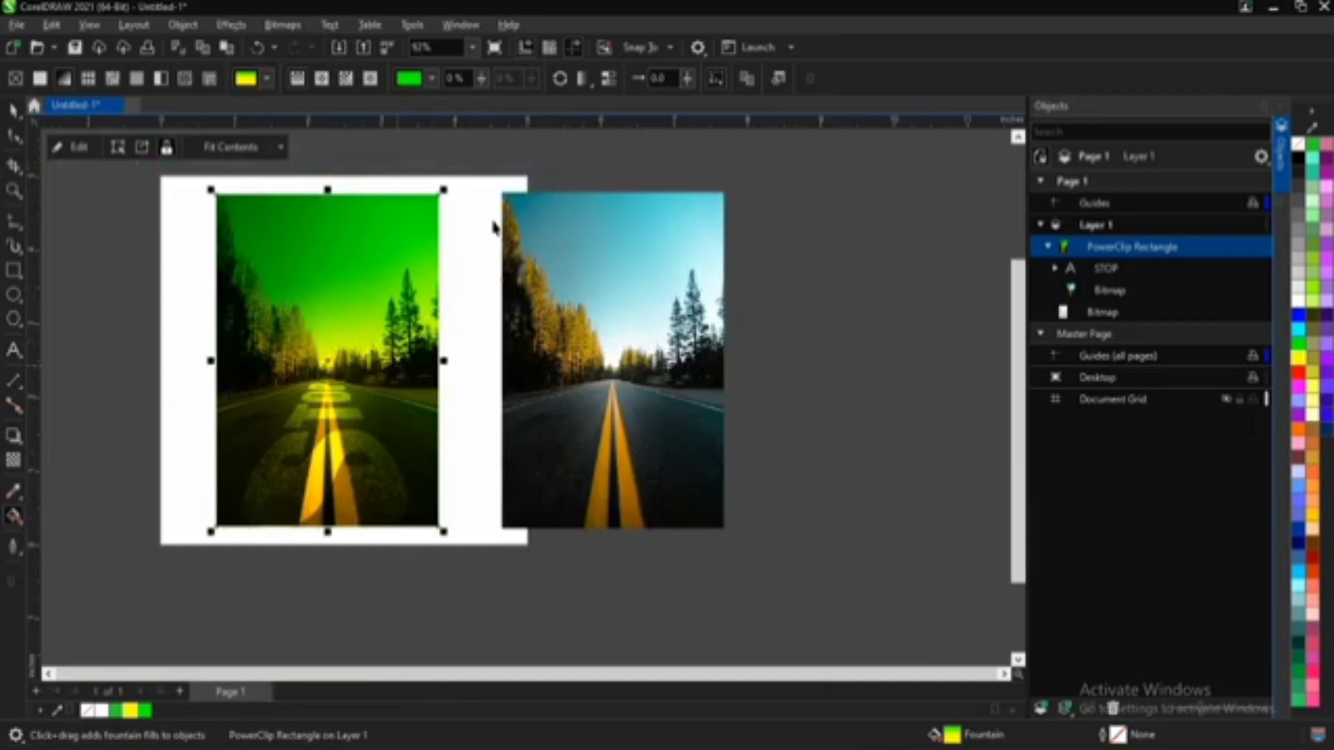
click(491, 221)
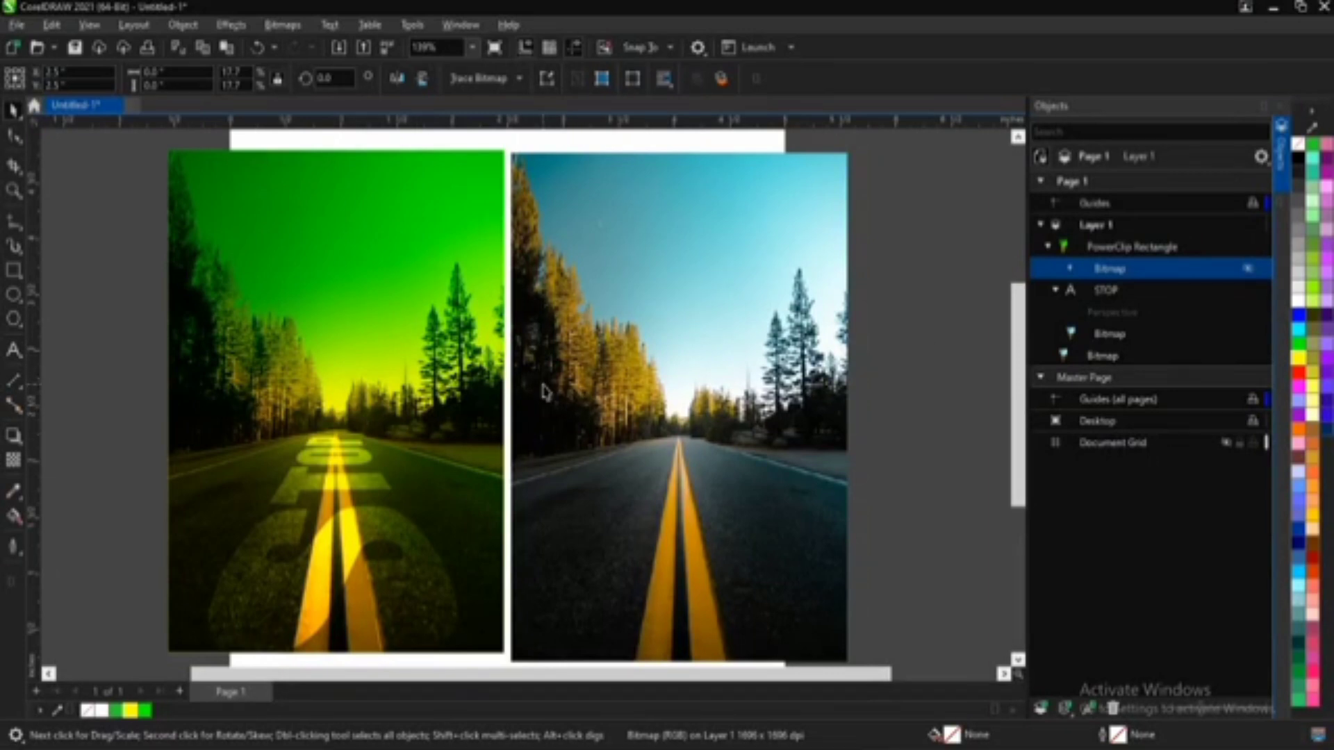
scroll(244, 486, up, 3)
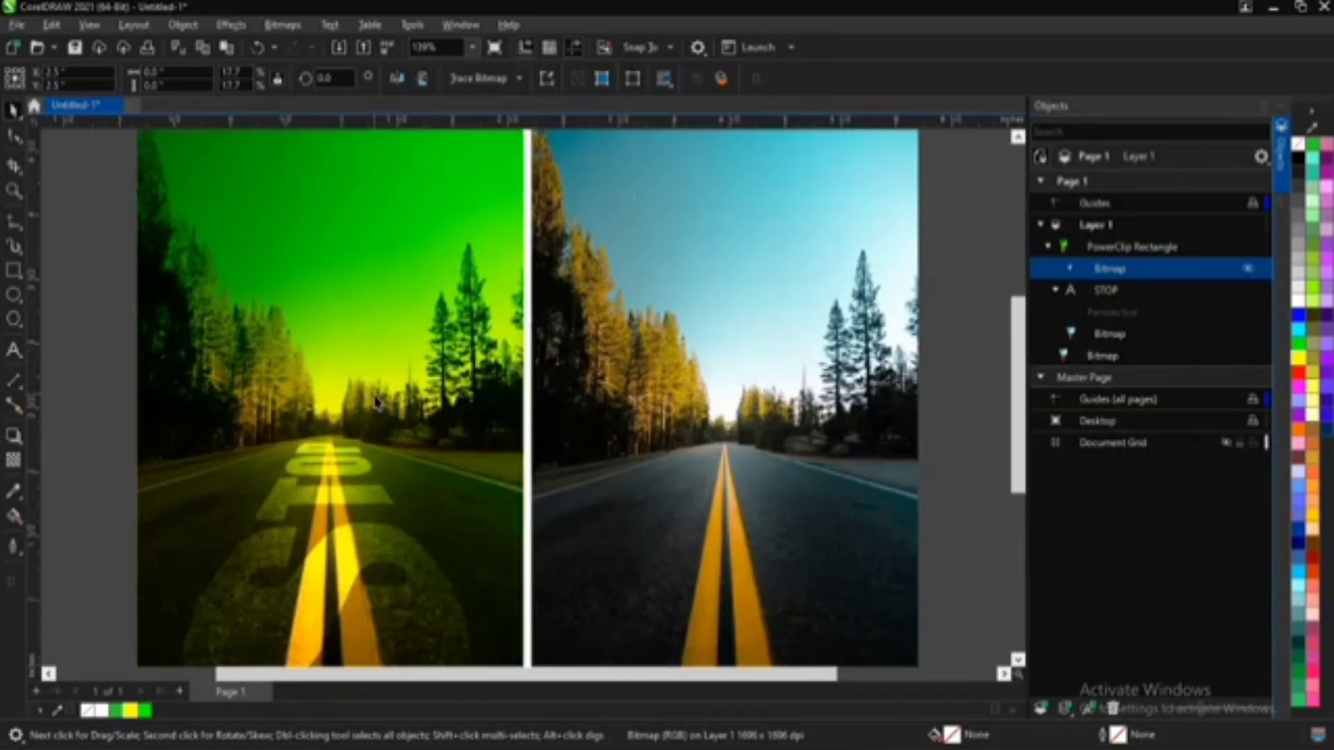
scroll(229, 528, down, 1)
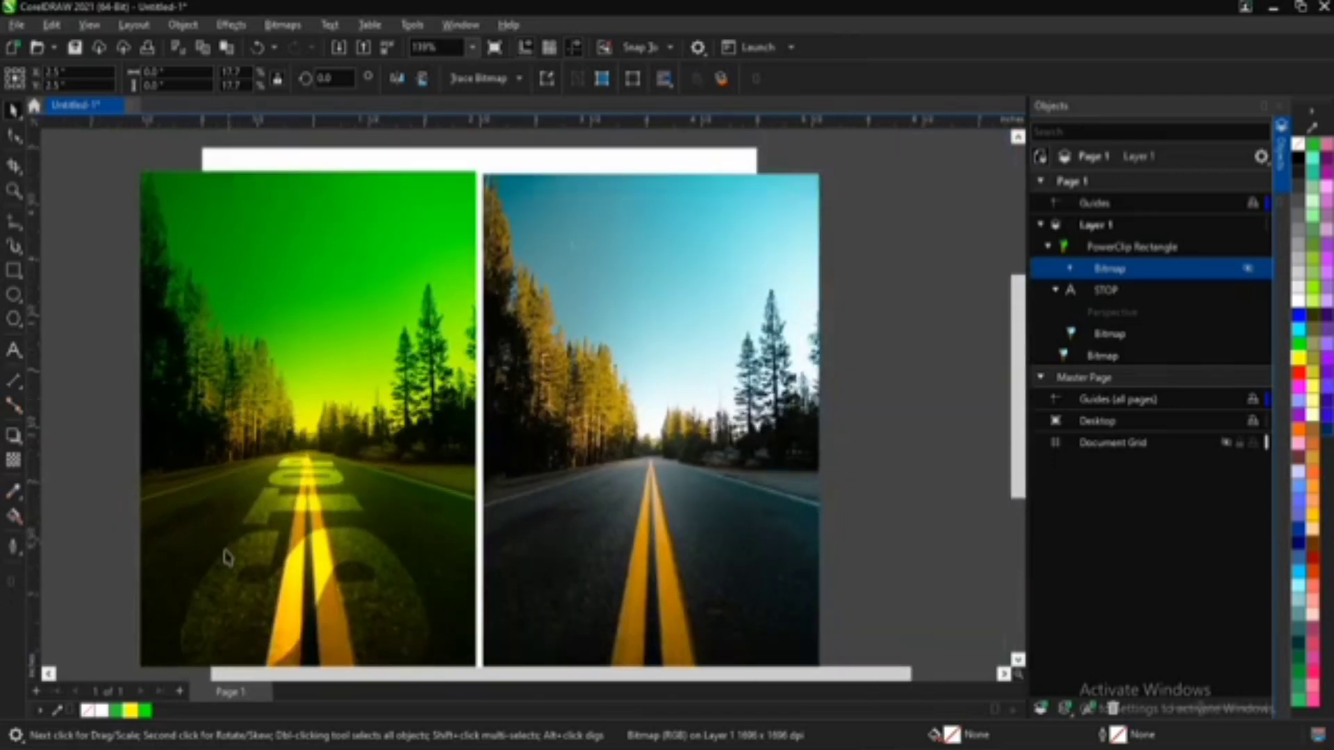
scroll(214, 566, up, 4)
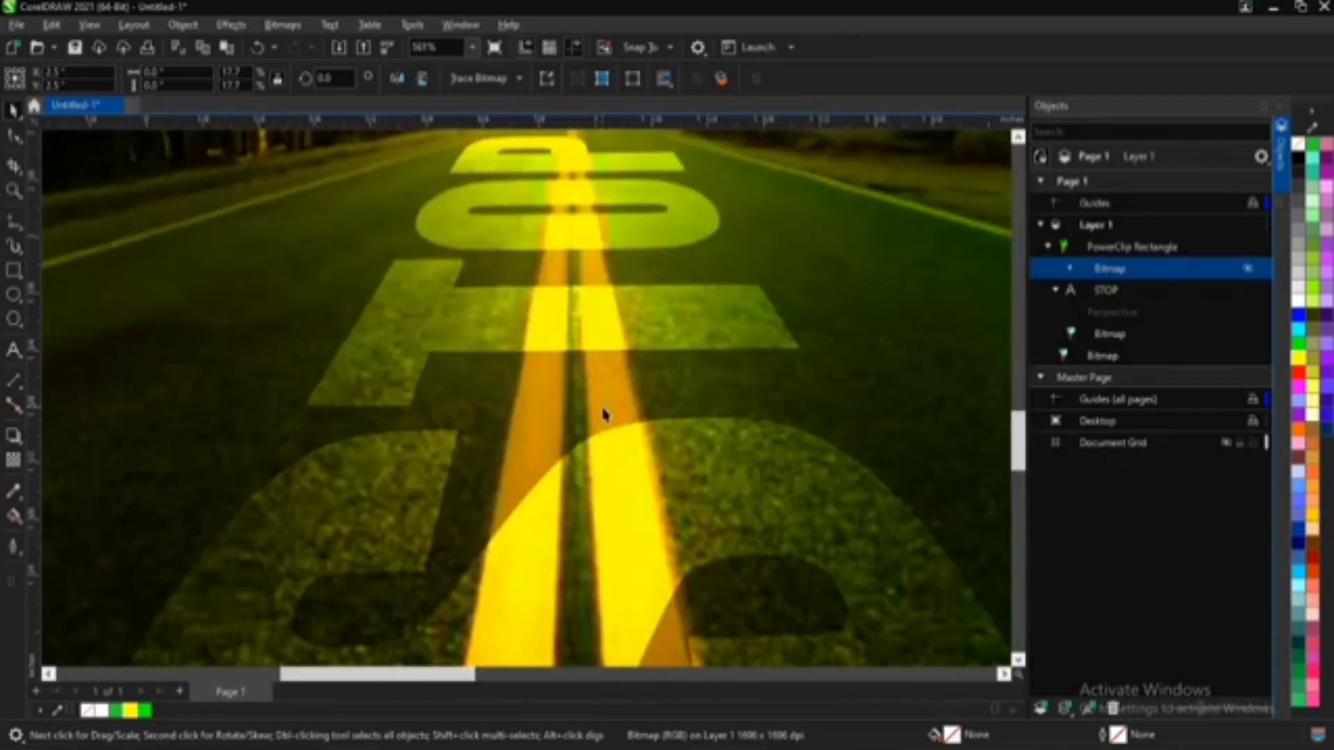
scroll(608, 422, down, 8)
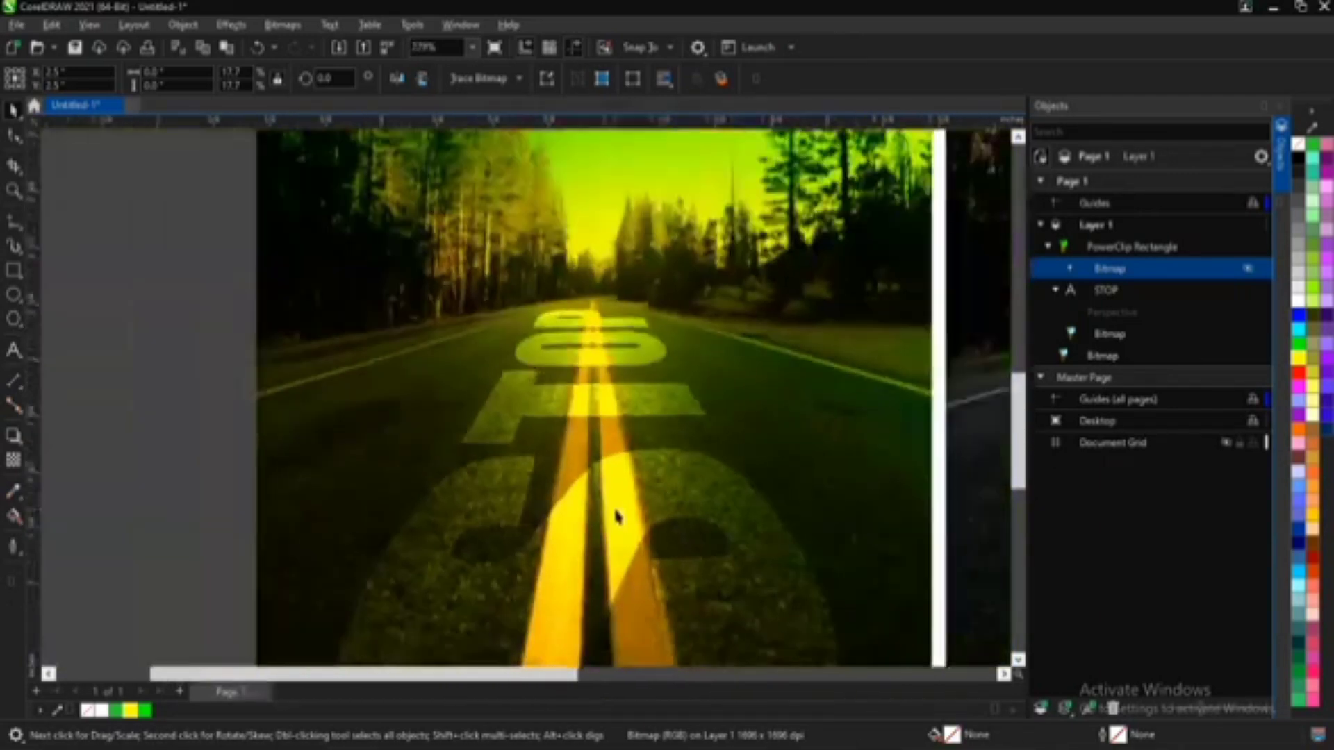
scroll(714, 492, up, 4)
scroll(678, 491, down, 3)
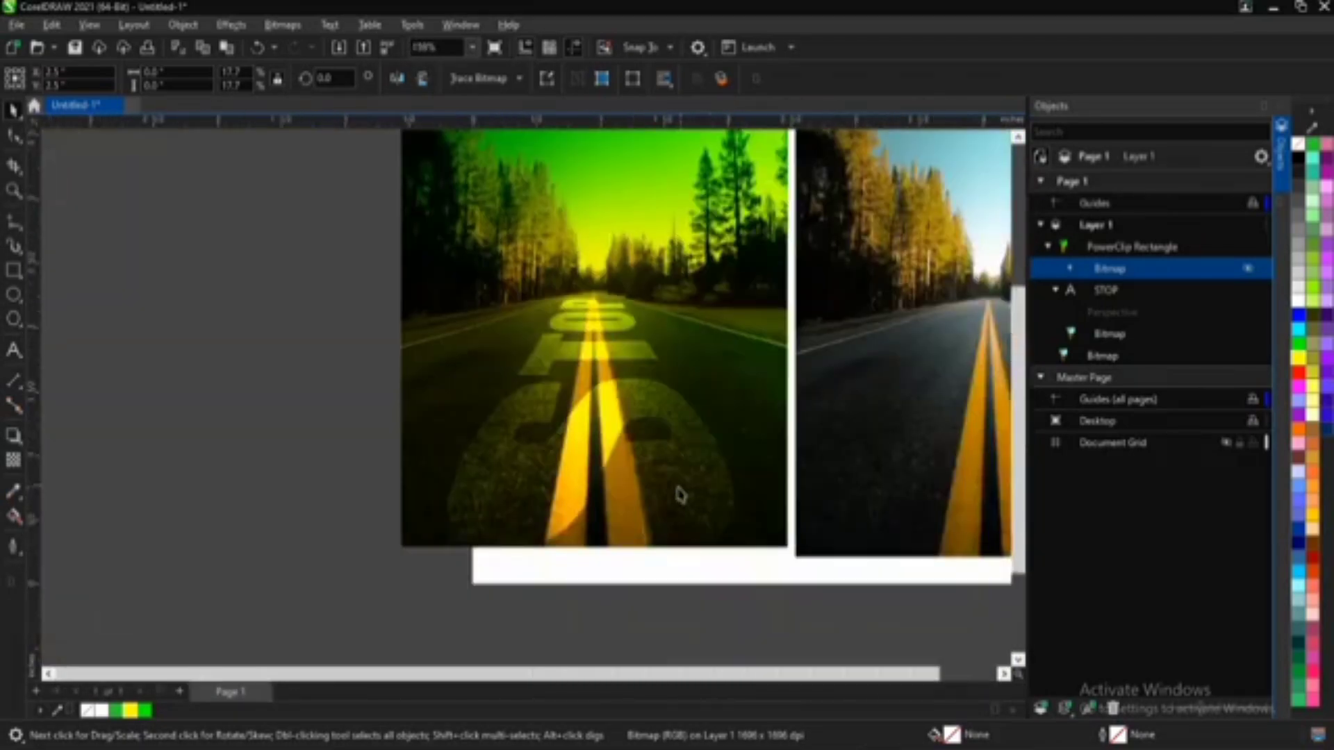
Step: Bring the cut-out picture of the man in a white hoodie and grey trousers from the file folder onto the page
click(389, 735)
drag(308, 606, 318, 353)
scroll(302, 354, down, 1)
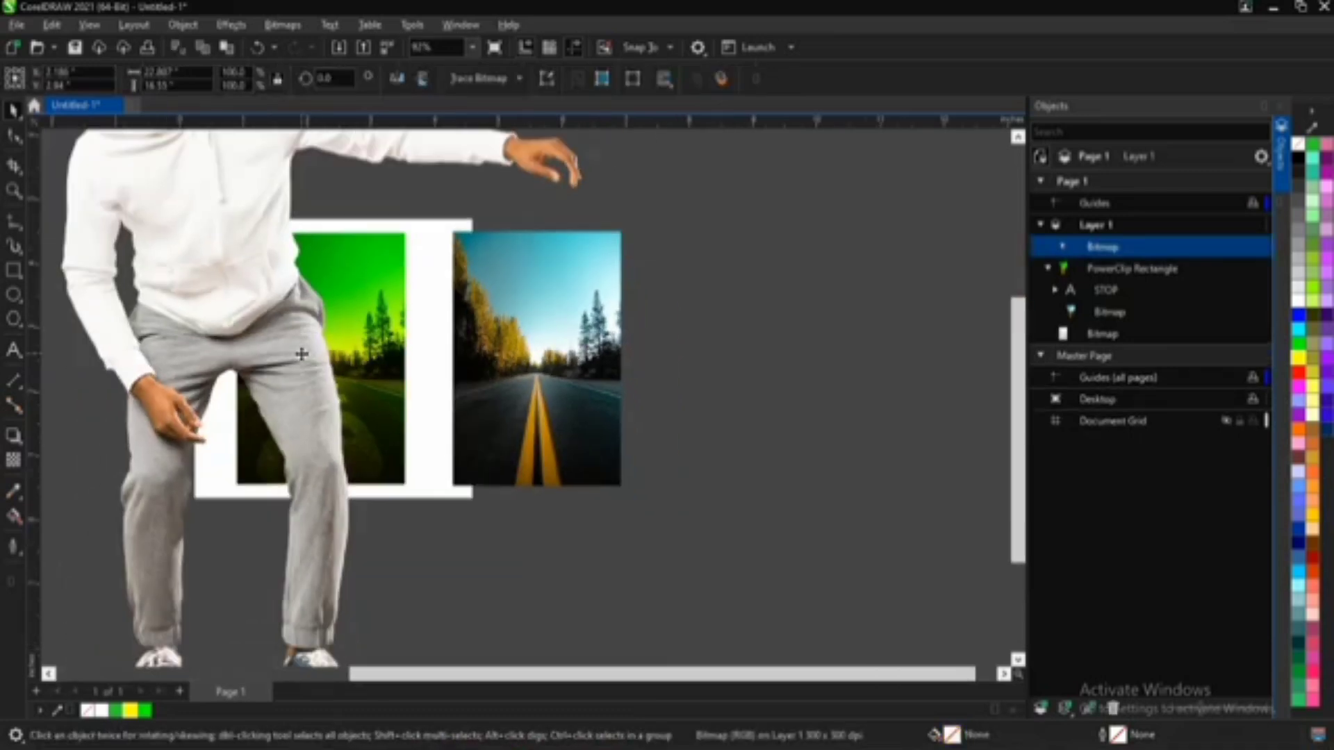
Step: Scale the man's picture down to about 23.4% and position it over the green road frame
scroll(302, 354, down, 3)
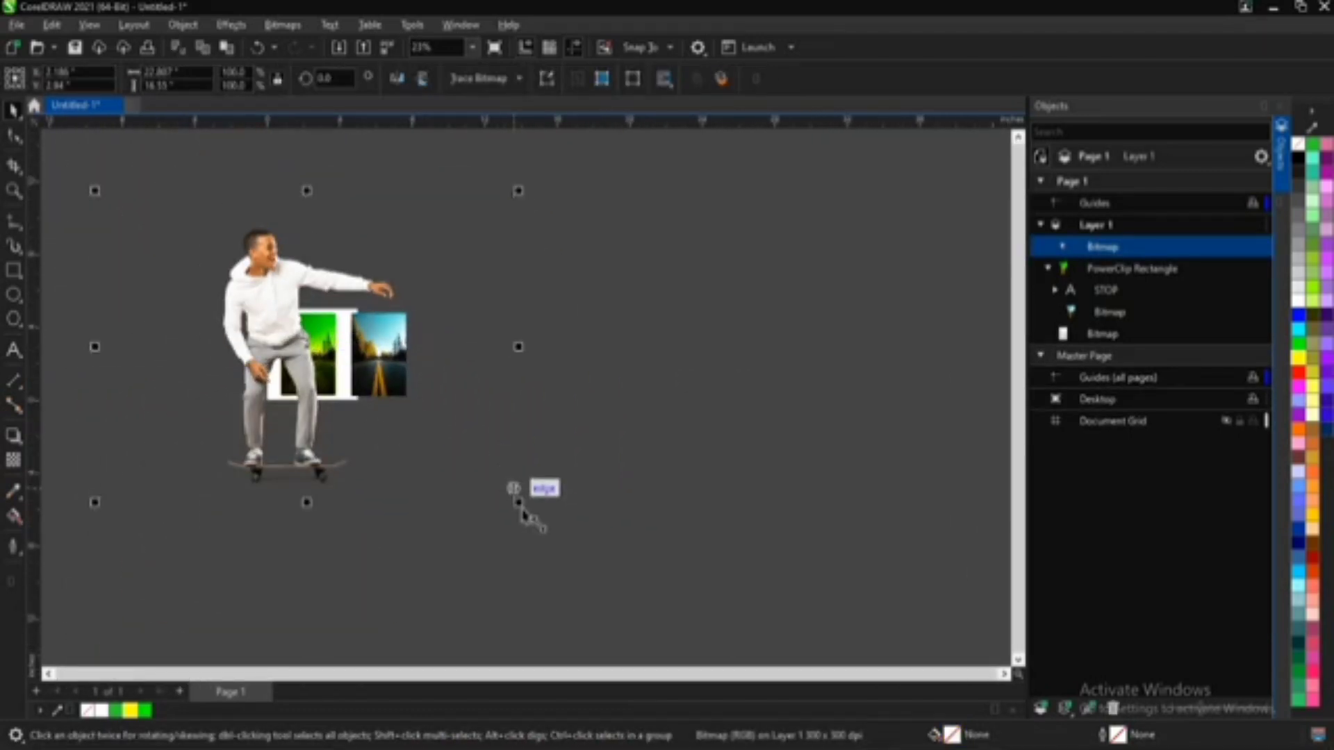
drag(521, 506, 403, 397)
drag(292, 356, 318, 364)
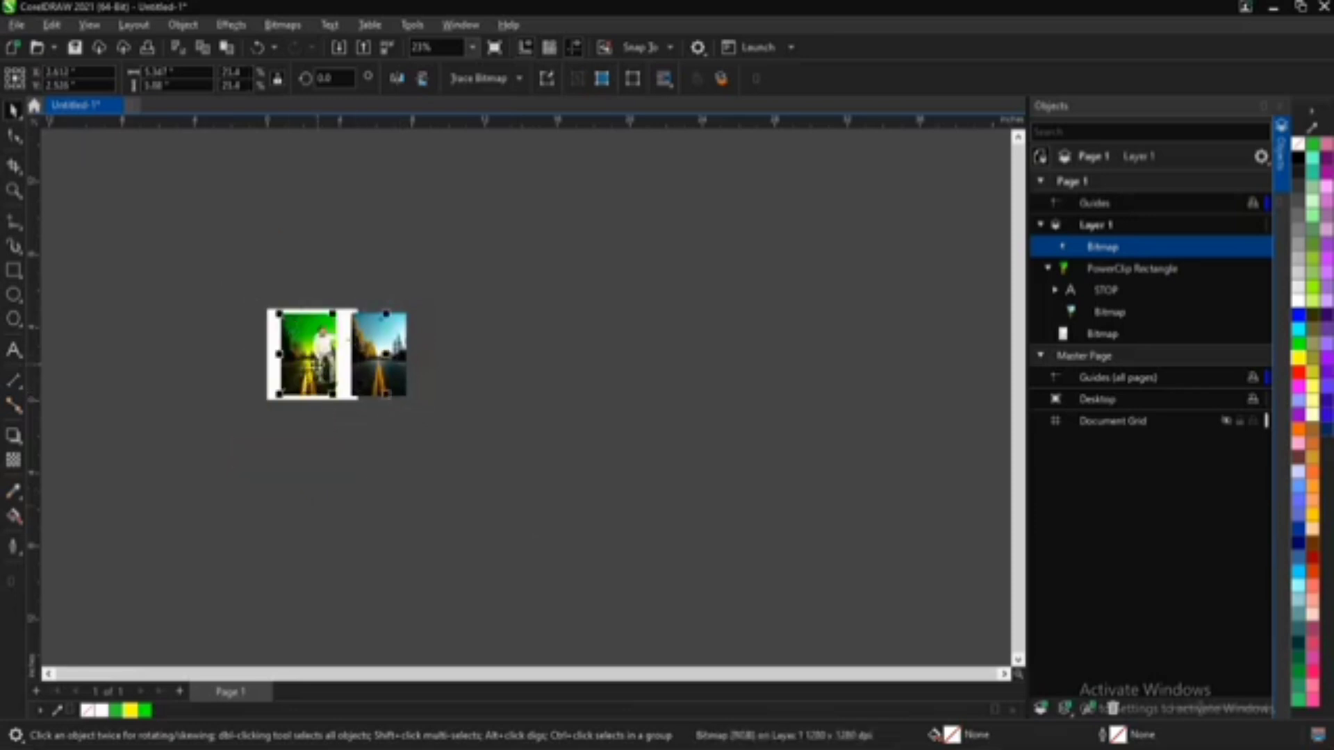
scroll(307, 352, up, 5)
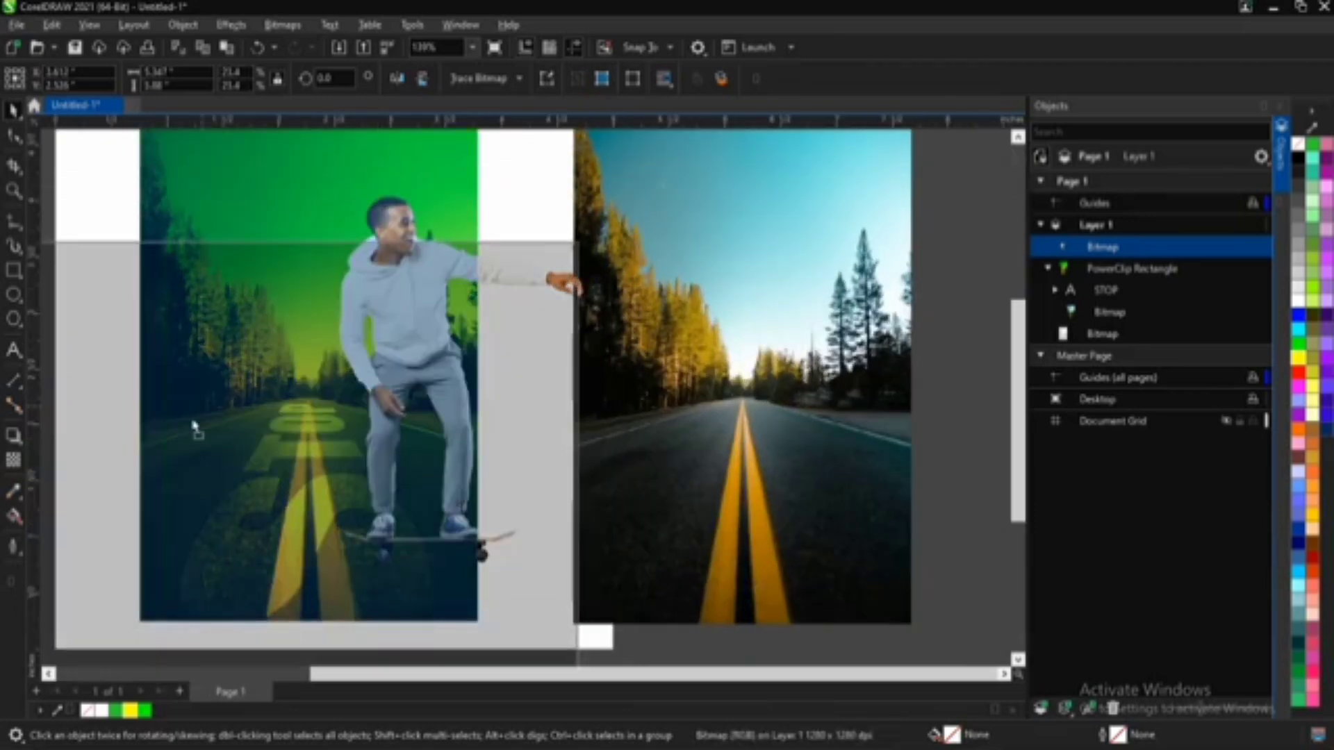
Step: Place the man's picture inside the PowerClip frame holding the STOP lettering and open the frame's contents for editing
drag(193, 425, 160, 480)
click(260, 530)
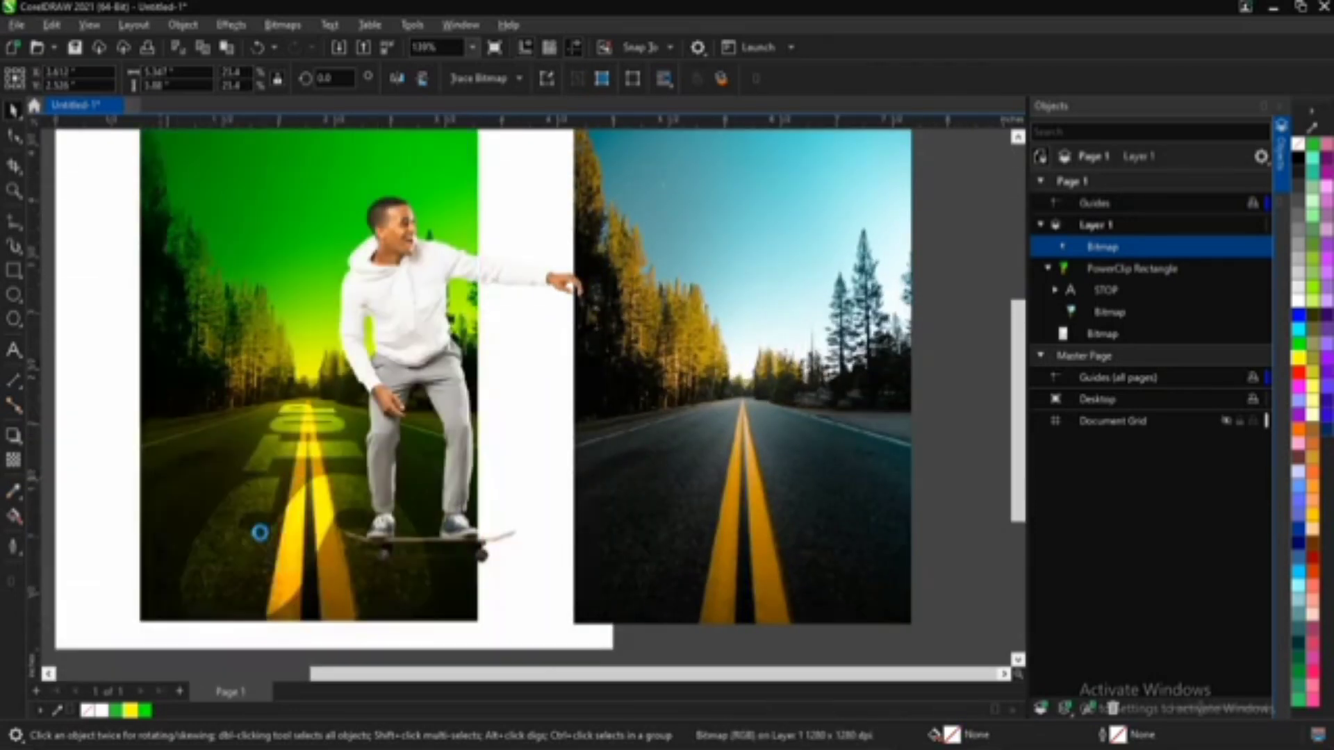
right_click(297, 262)
click(344, 259)
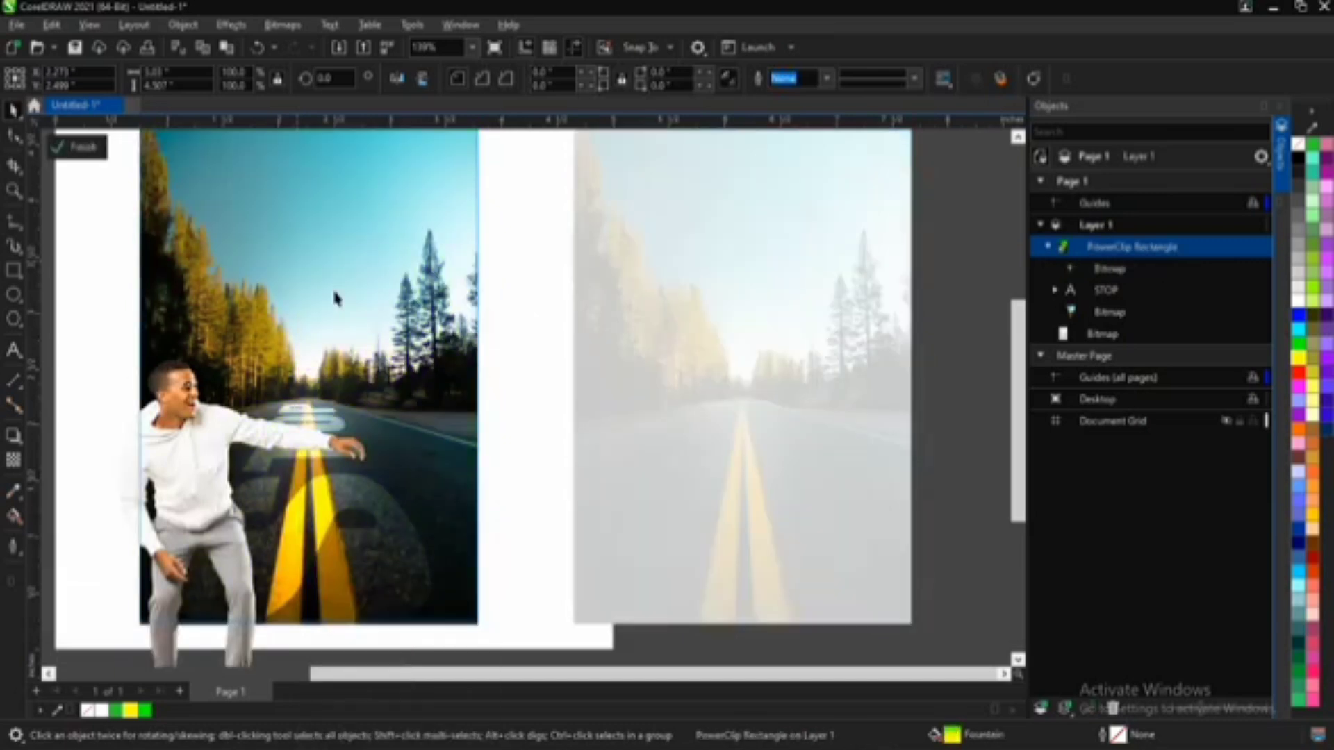
Step: Move the man inside the frame so he stands in the middle of the road over the yellow lines
drag(185, 474, 280, 356)
drag(287, 432, 271, 399)
scroll(271, 399, down, 4)
scroll(170, 272, up, 5)
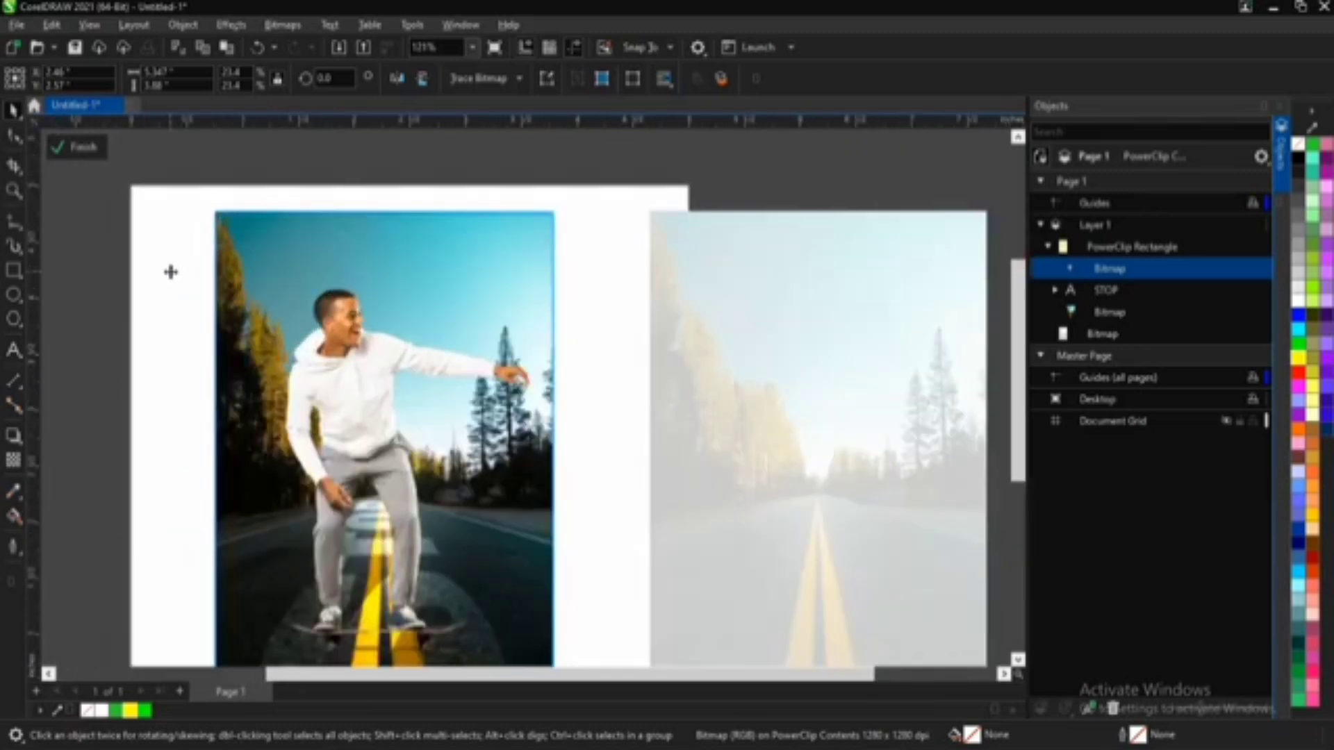
Step: Shrink the man proportionally to about 15.1% and move him down onto the near part of the road
drag(787, 232, 664, 319)
scroll(448, 538, down, 1)
scroll(448, 539, down, 3)
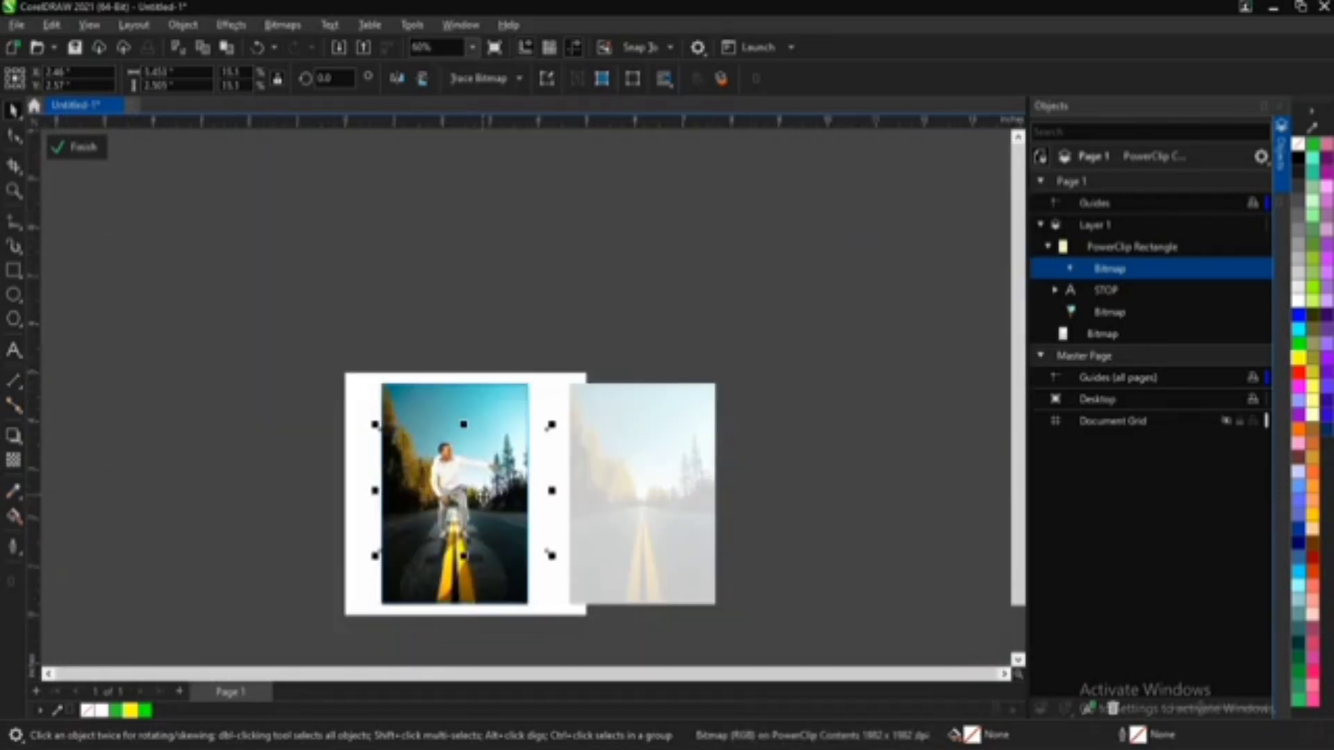
scroll(452, 583, up, 2)
drag(437, 396, 419, 441)
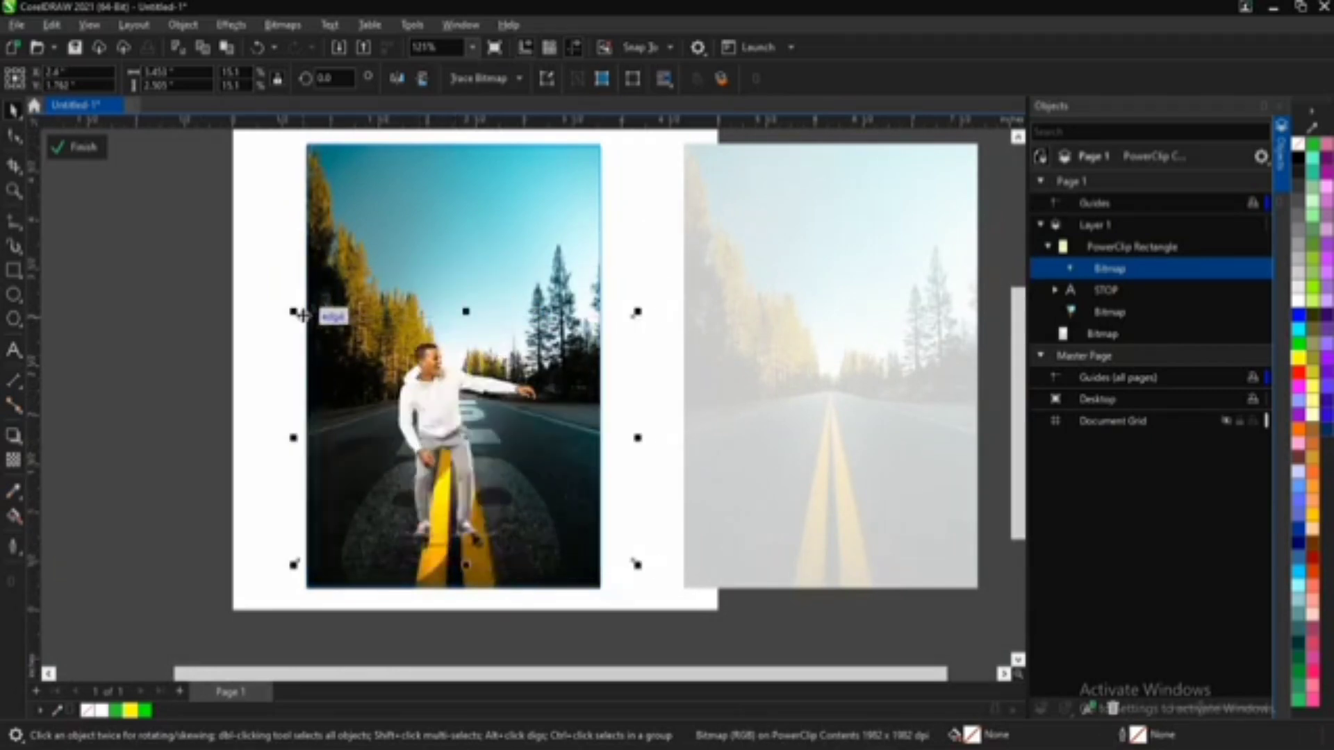
Step: Resize the man to about 17.7%, set him on the yellow lines over the STOP lettering, and finish editing the PowerClip
drag(293, 312, 242, 273)
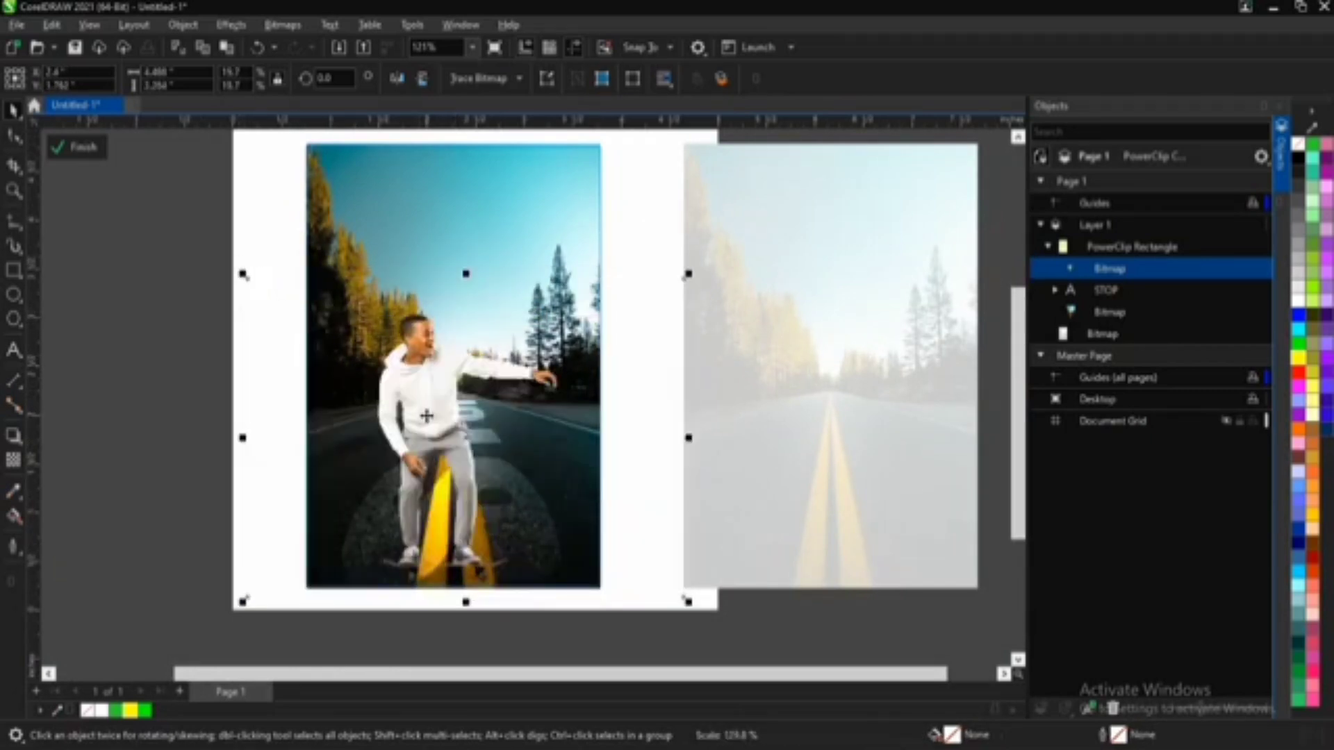
drag(426, 415, 438, 390)
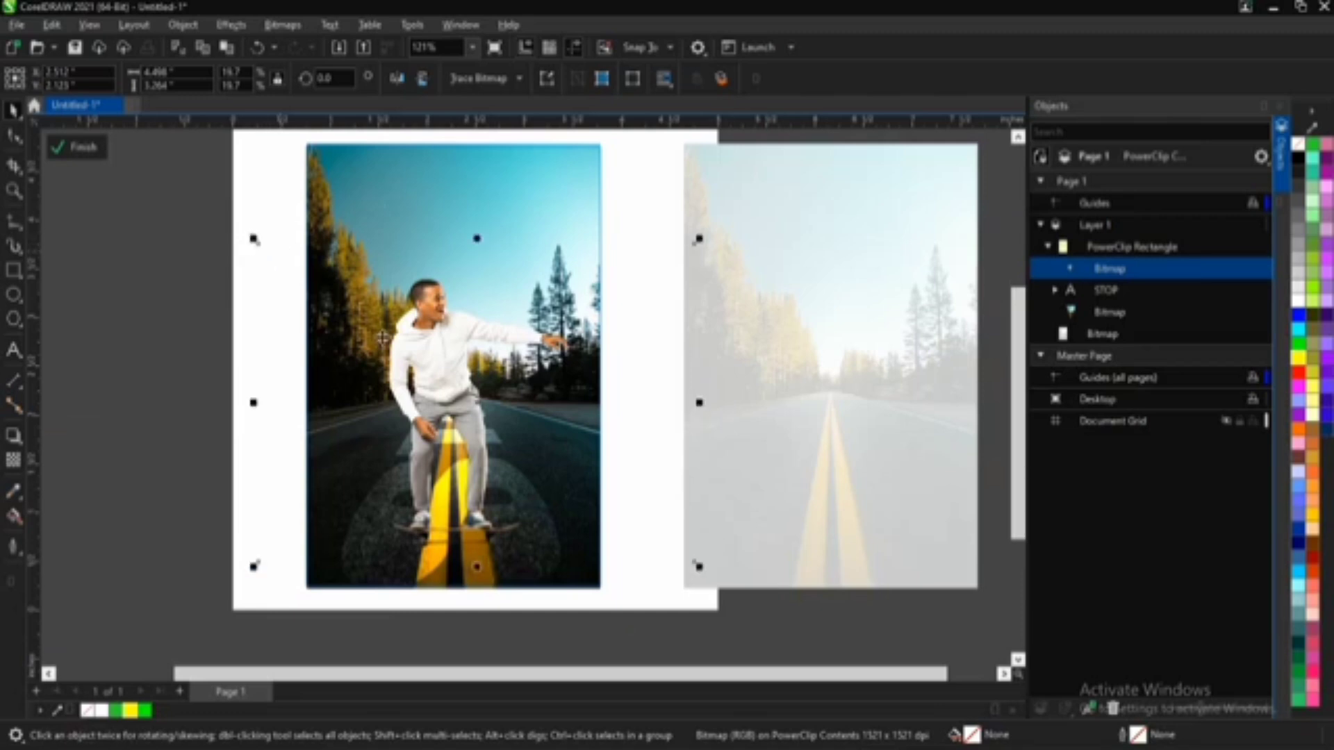
drag(254, 240, 320, 295)
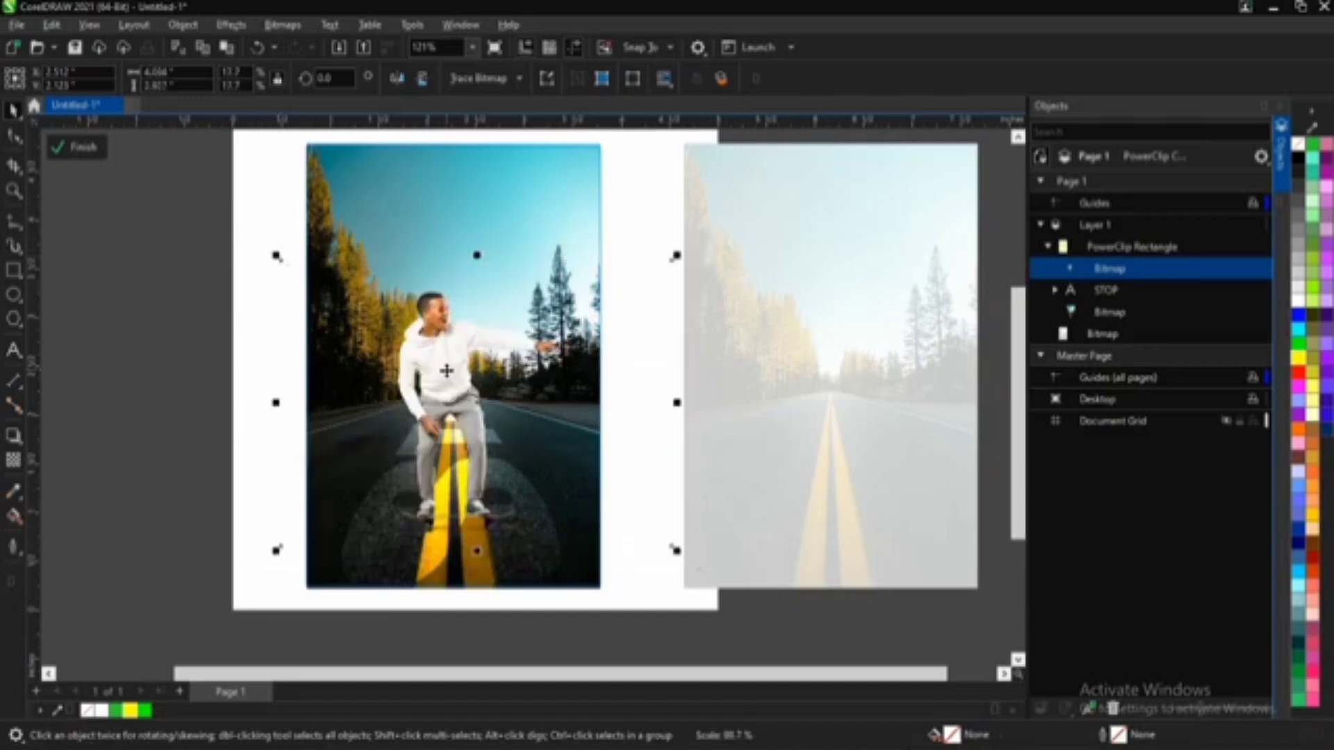
drag(447, 371, 436, 400)
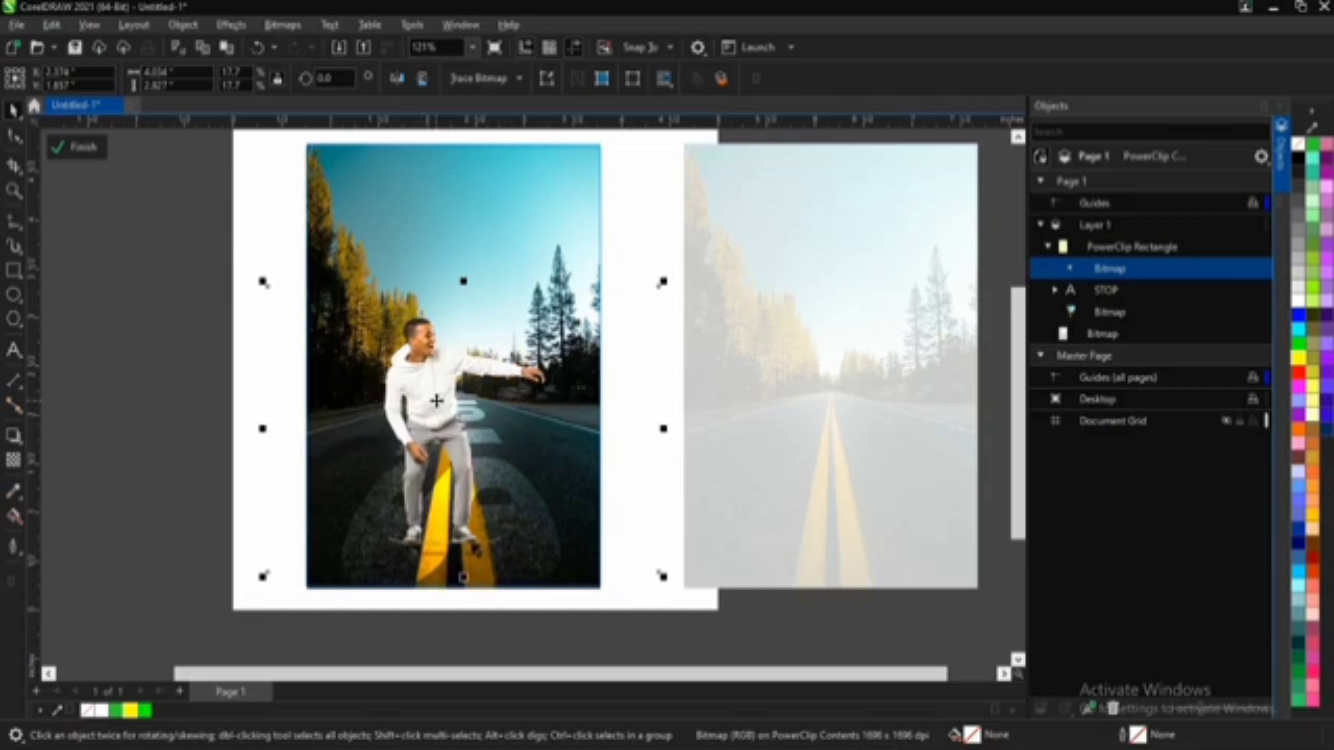
click(87, 148)
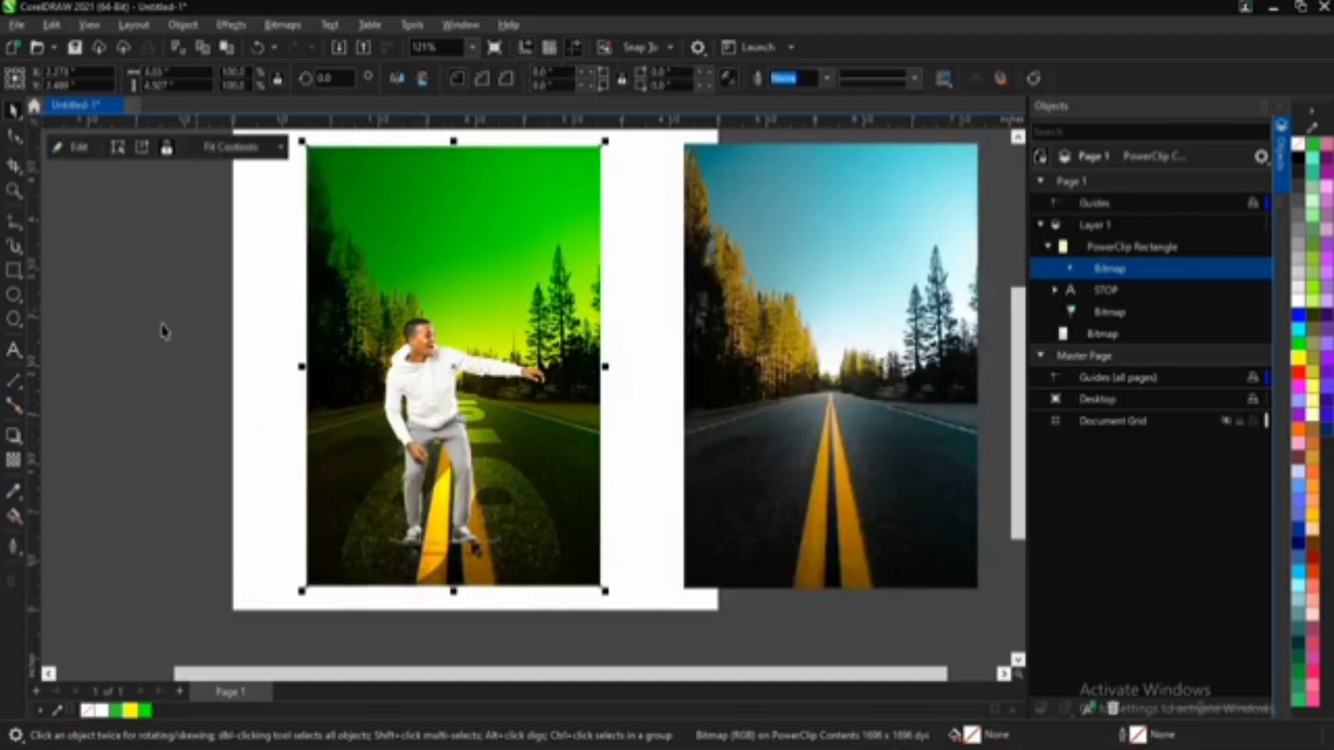
key(Escape)
Step: Draw a yellow circle about 0.34 inches across and place it in front of the man's face
scroll(477, 411, down, 1)
scroll(477, 411, up, 4)
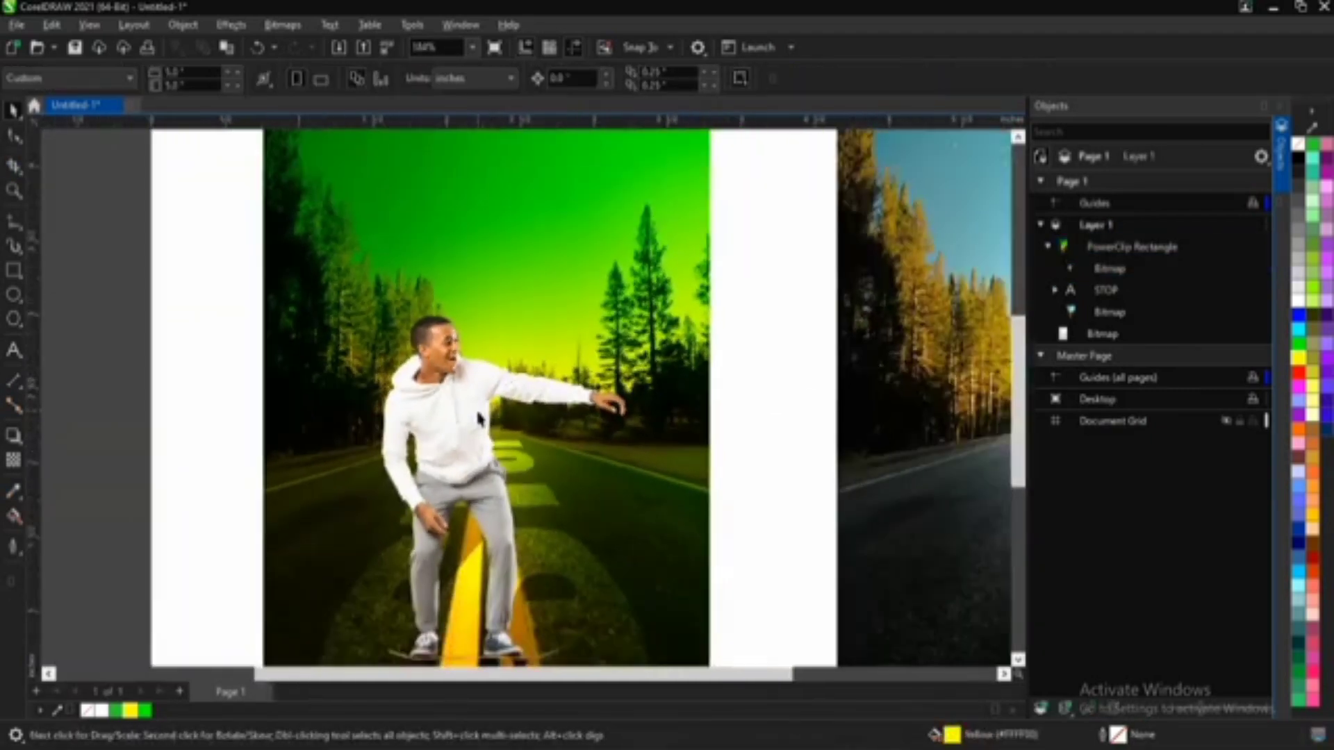
scroll(478, 416, up, 2)
click(432, 328)
scroll(430, 324, up, 2)
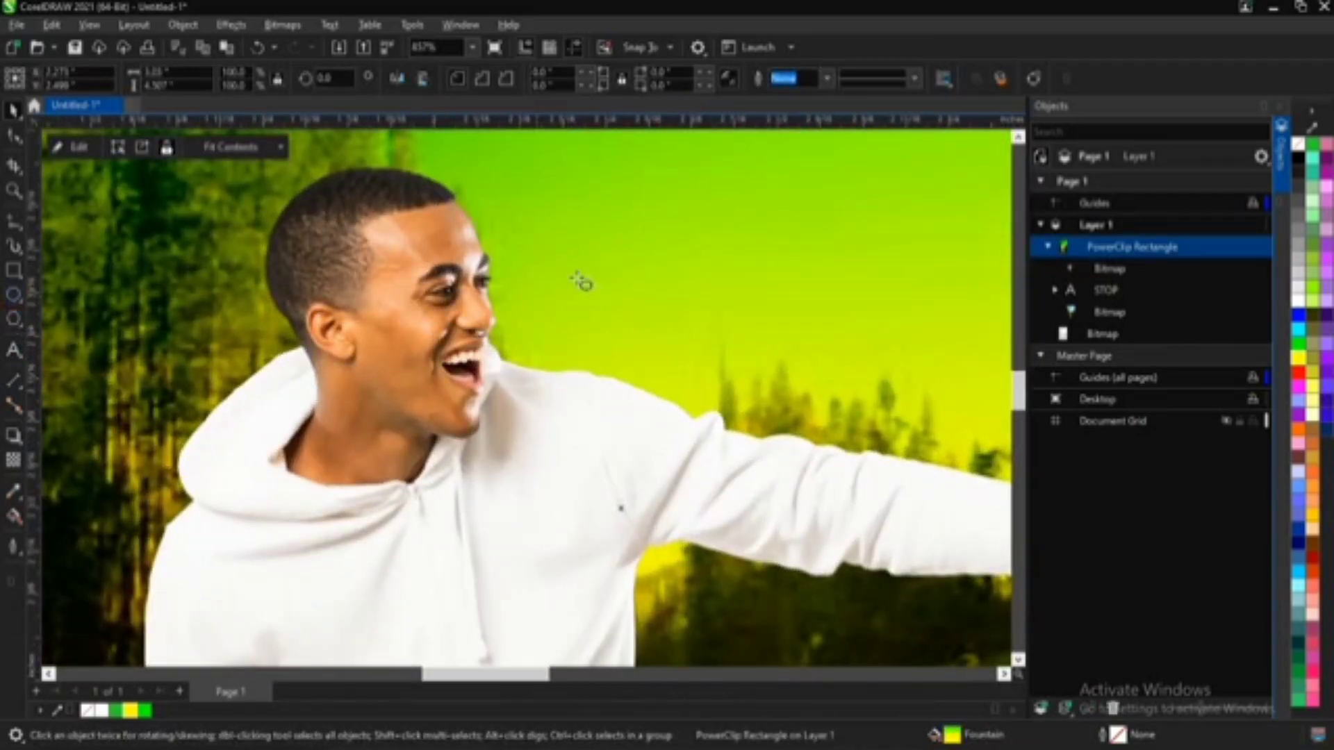
key(F7)
mouse_move(453, 218)
mouse_down()
mouse_move(572, 442)
mouse_move(599, 450)
mouse_up()
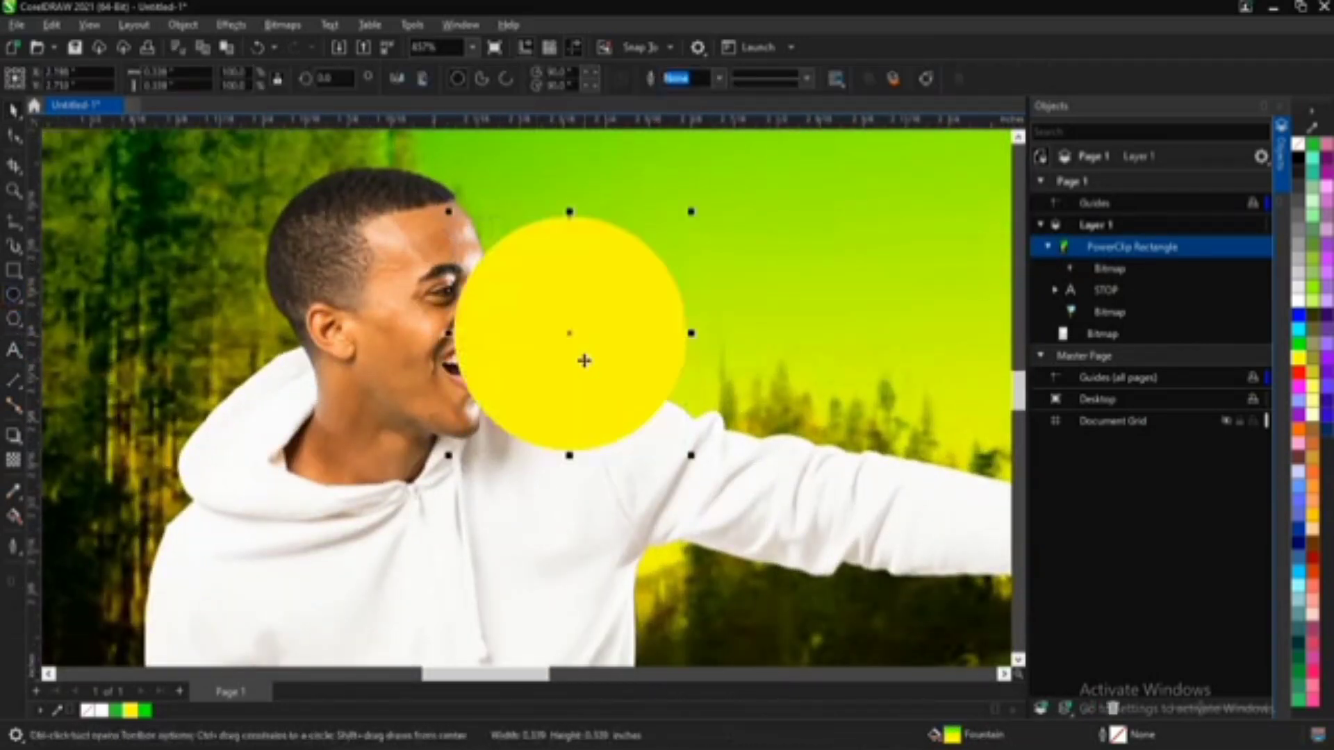
key(space)
drag(565, 330, 552, 311)
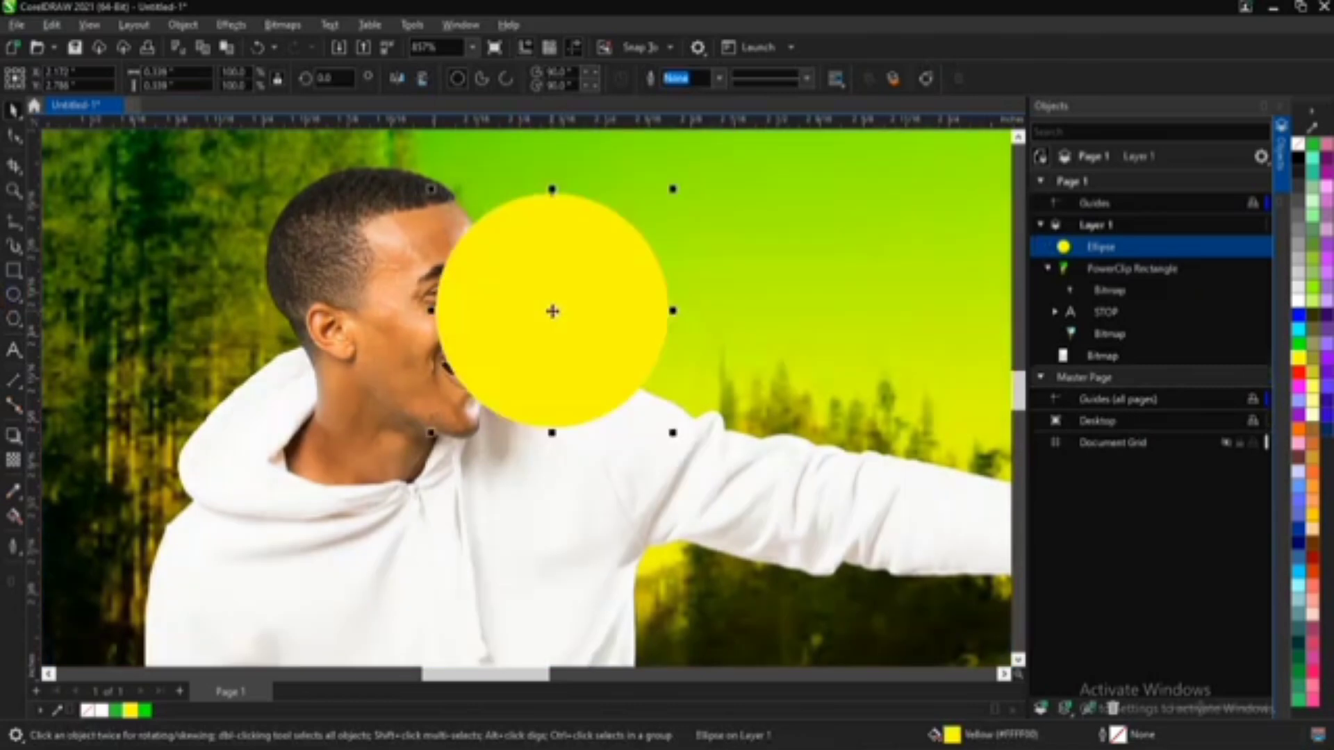
Step: Apply a Gaussian Blur with a radius of 21.4 pixels to the yellow circle
click(283, 27)
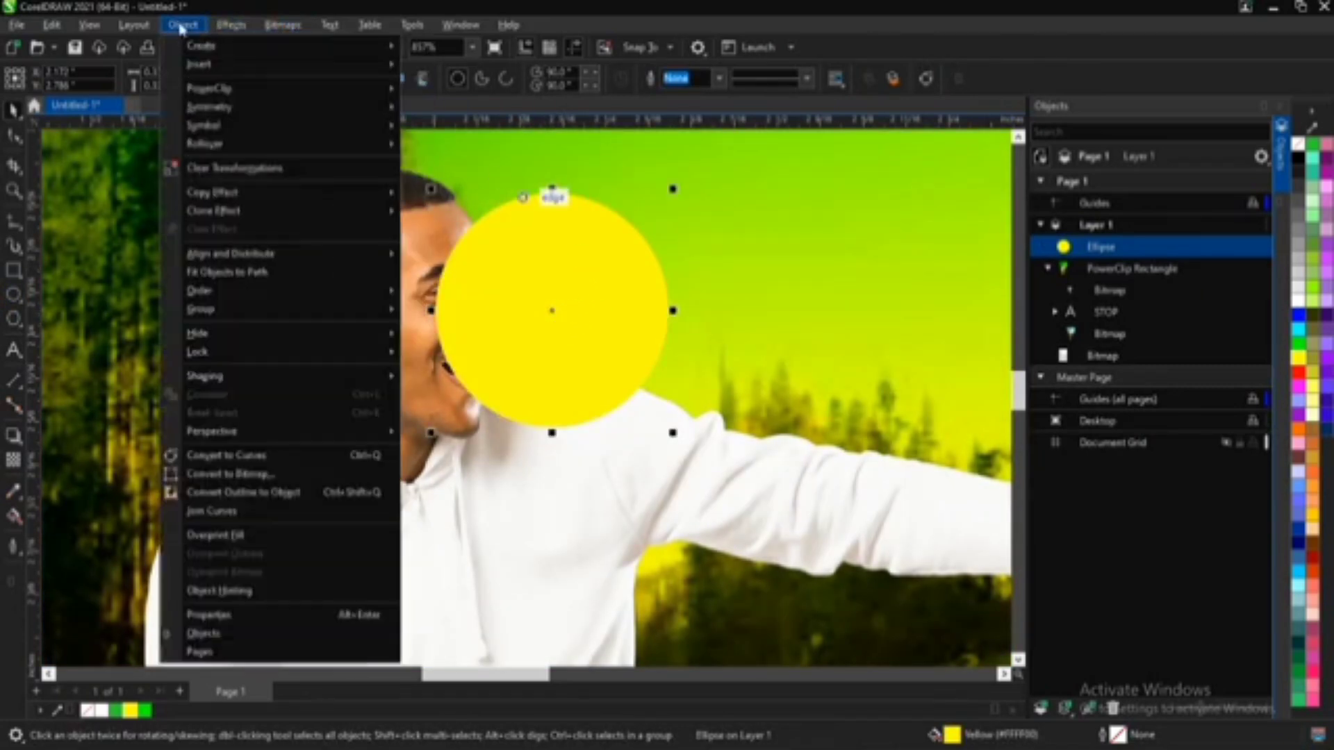
mouse_move(231, 25)
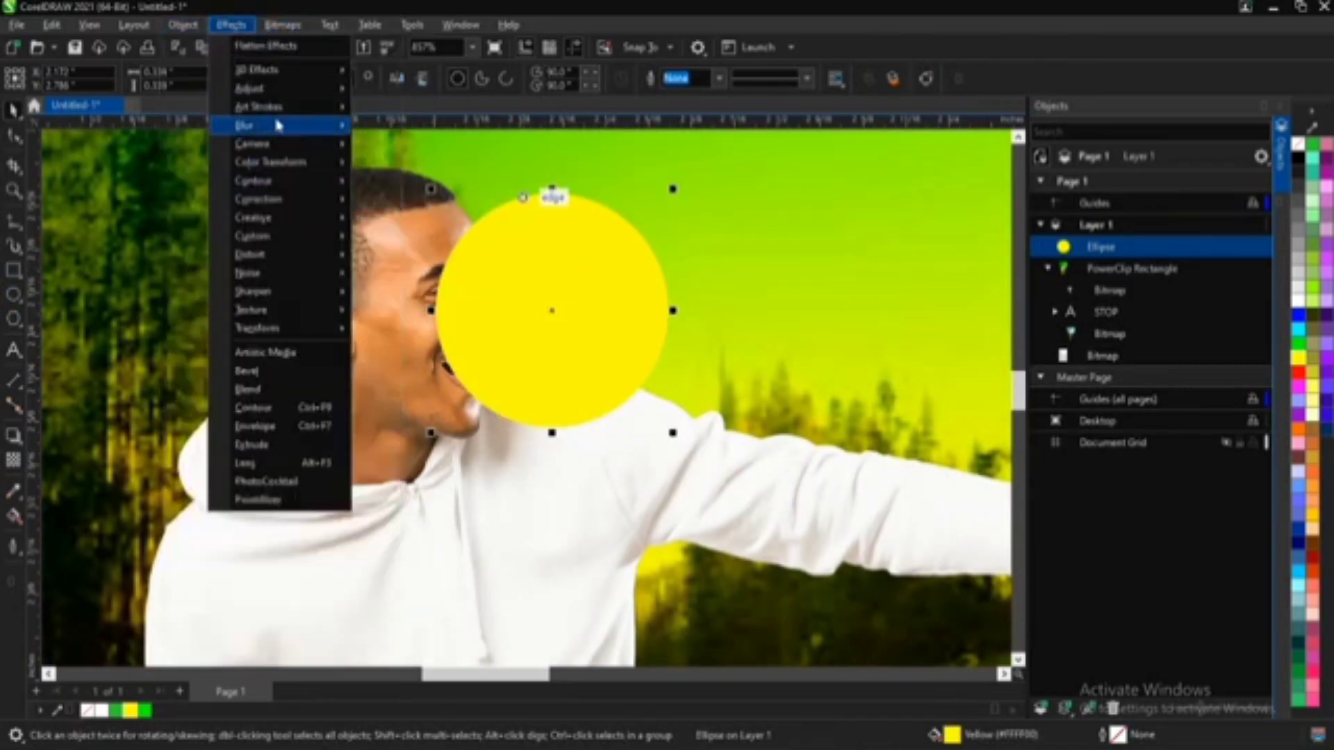
mouse_move(251, 125)
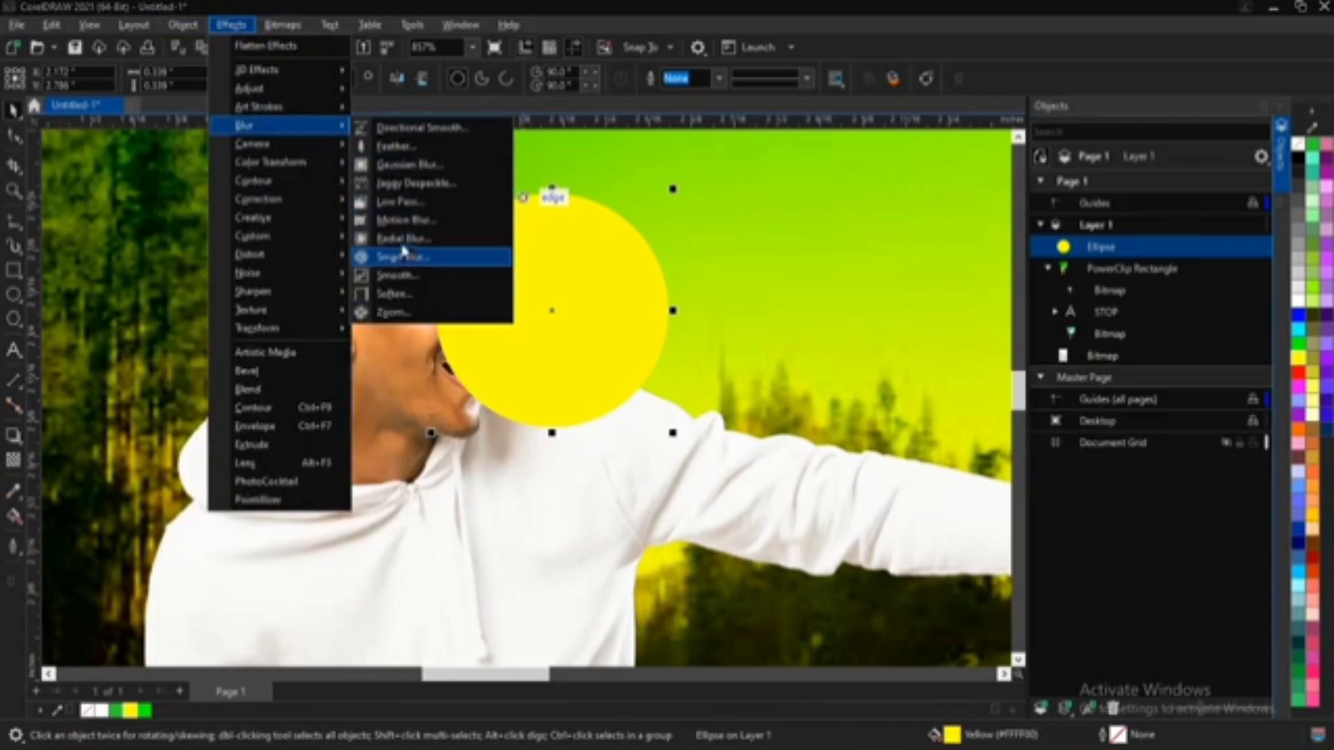
click(416, 165)
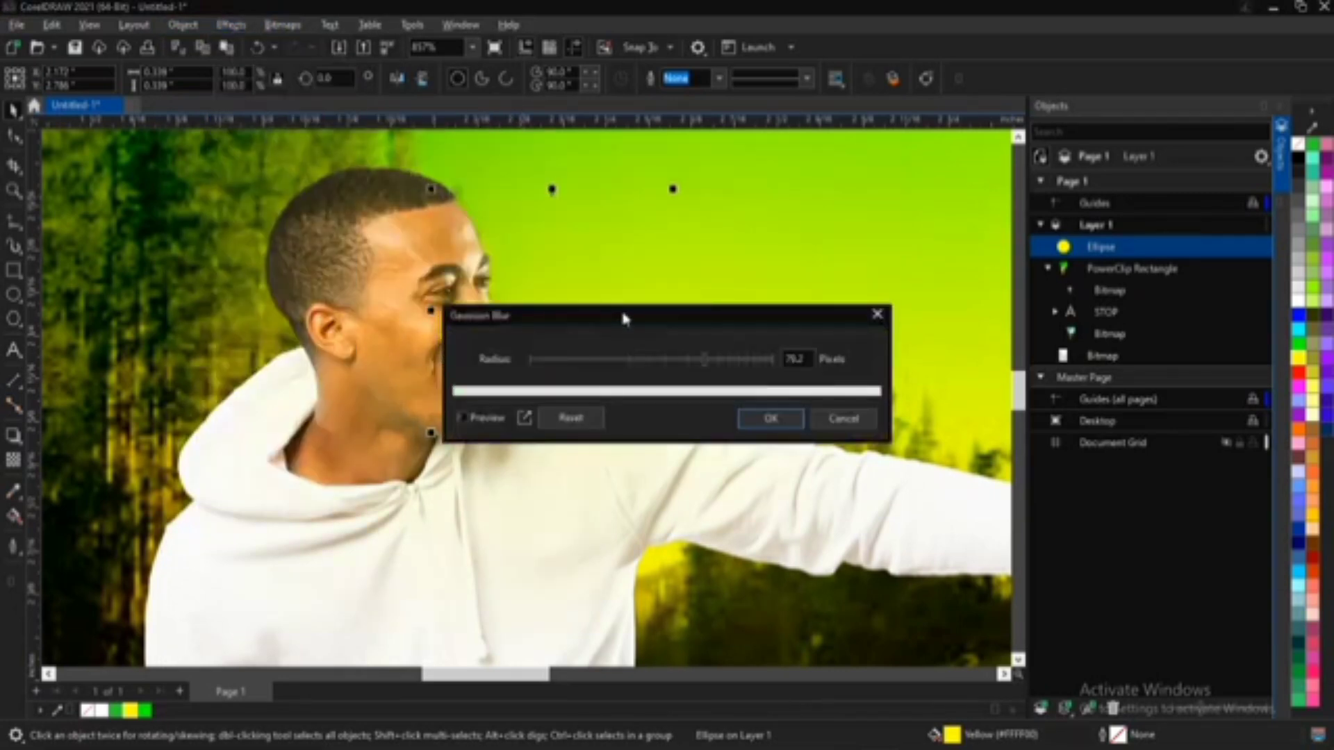
drag(623, 318, 795, 412)
click(782, 453)
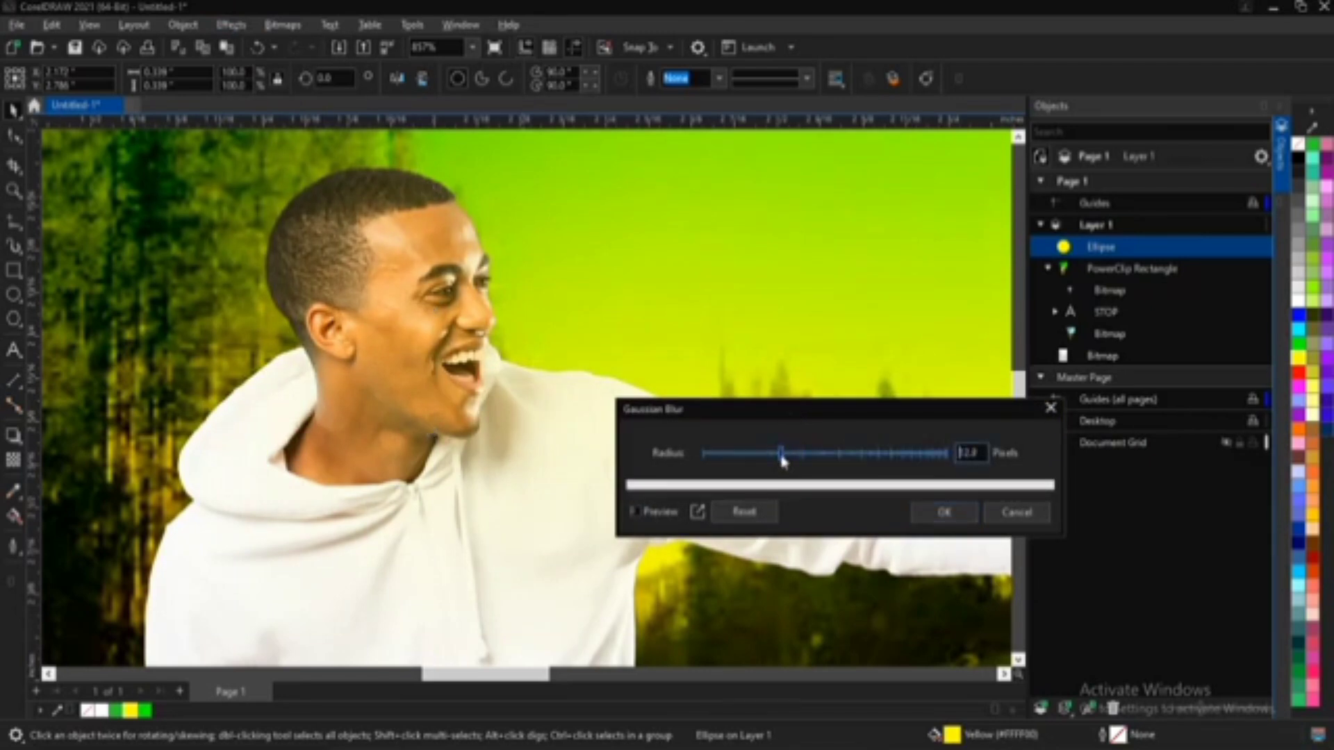
drag(783, 461, 808, 464)
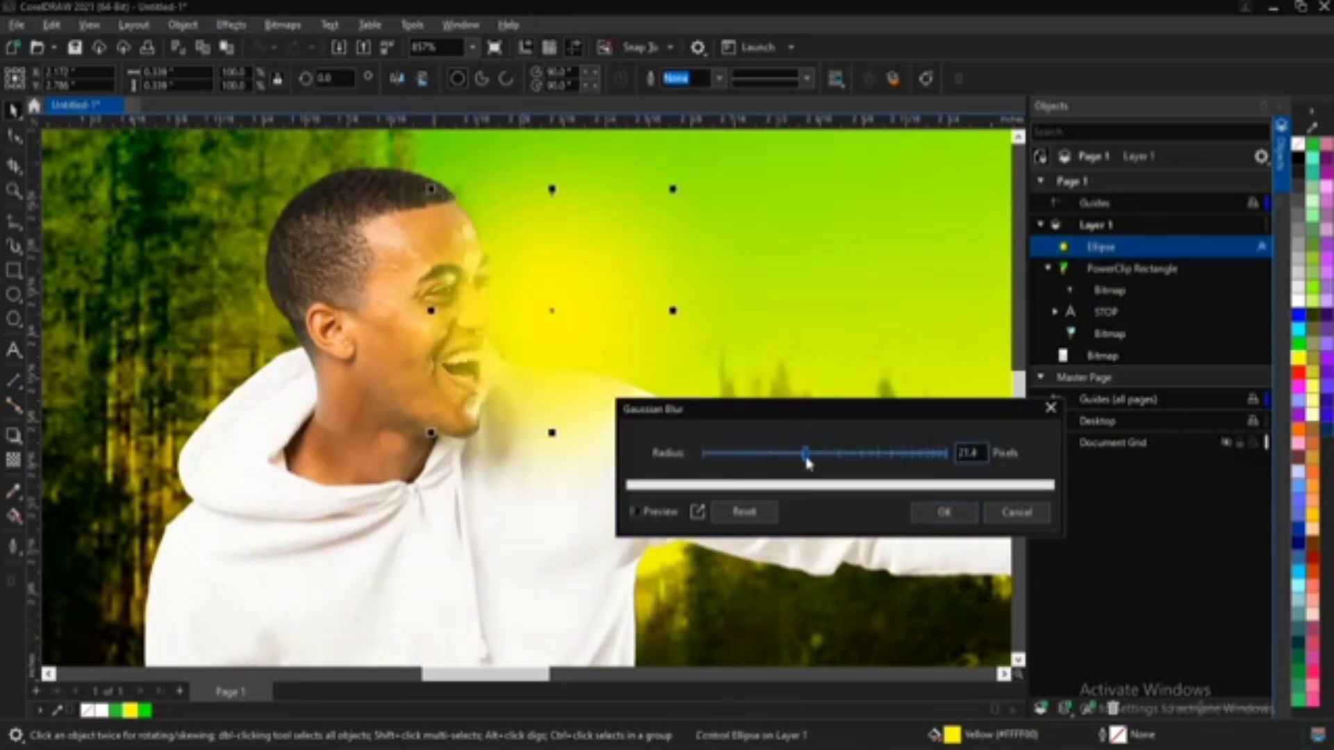
click(943, 512)
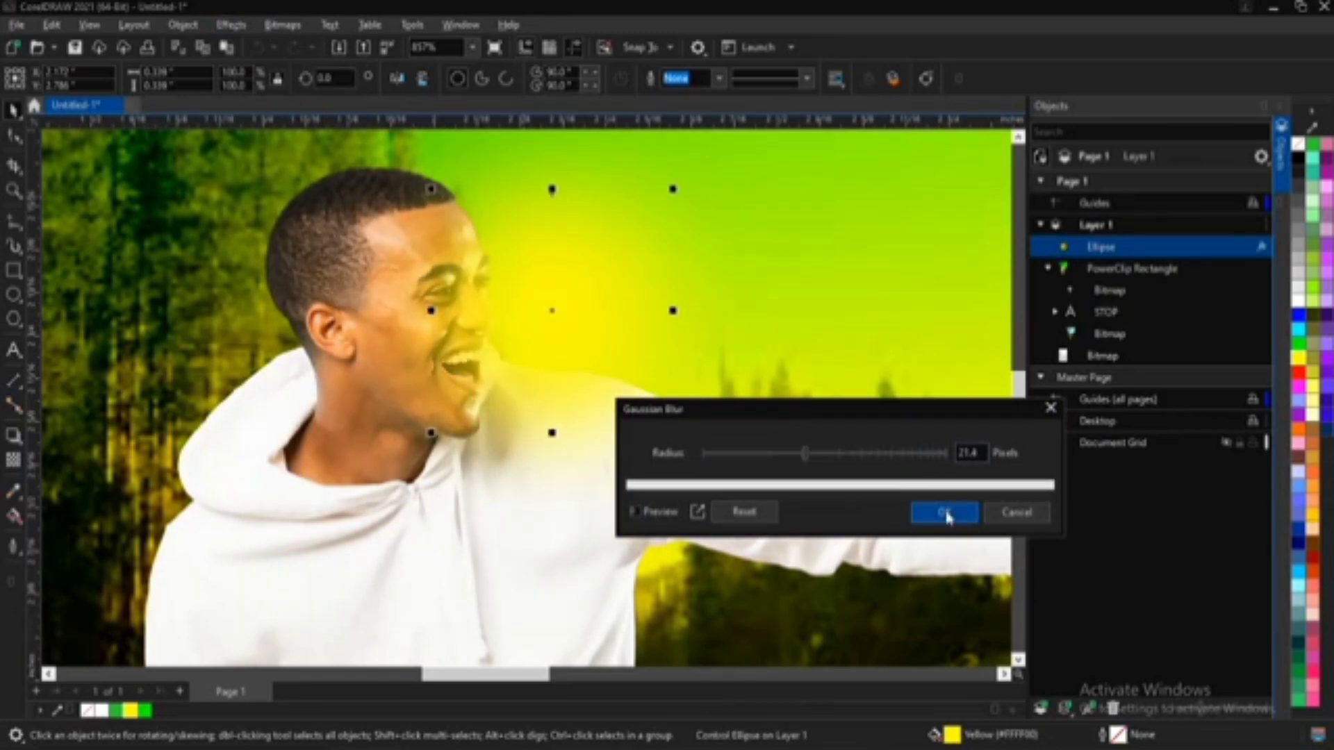
Step: Convert the blurred circle to a 300 dpi RGB Color (24-bit) bitmap
click(540, 301)
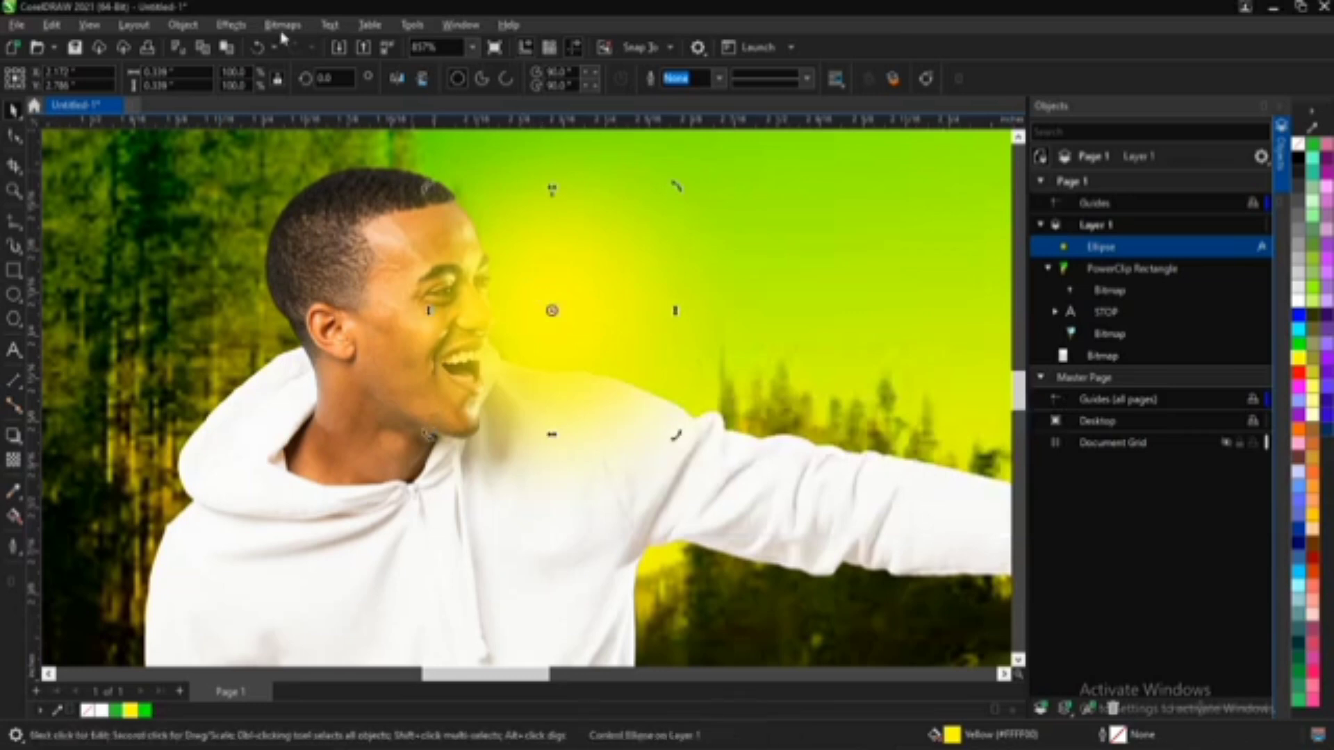
click(302, 27)
click(315, 43)
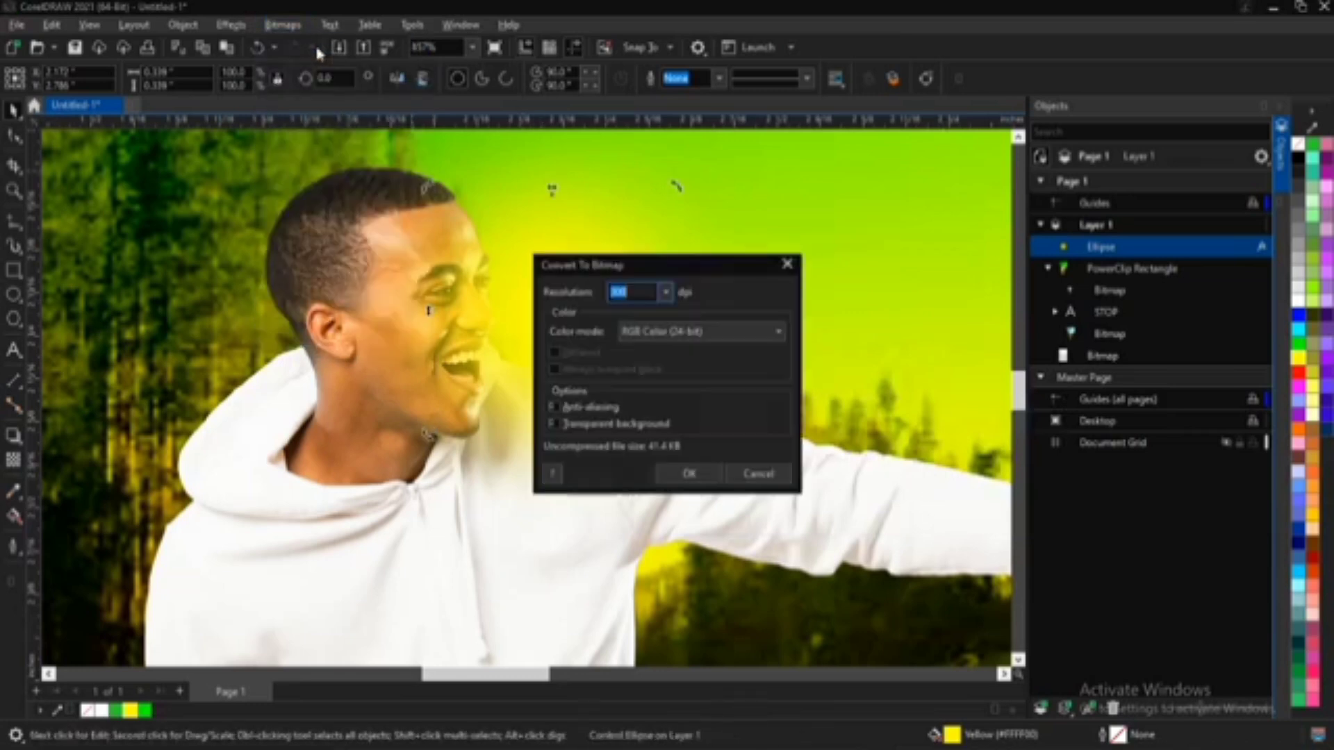
click(698, 473)
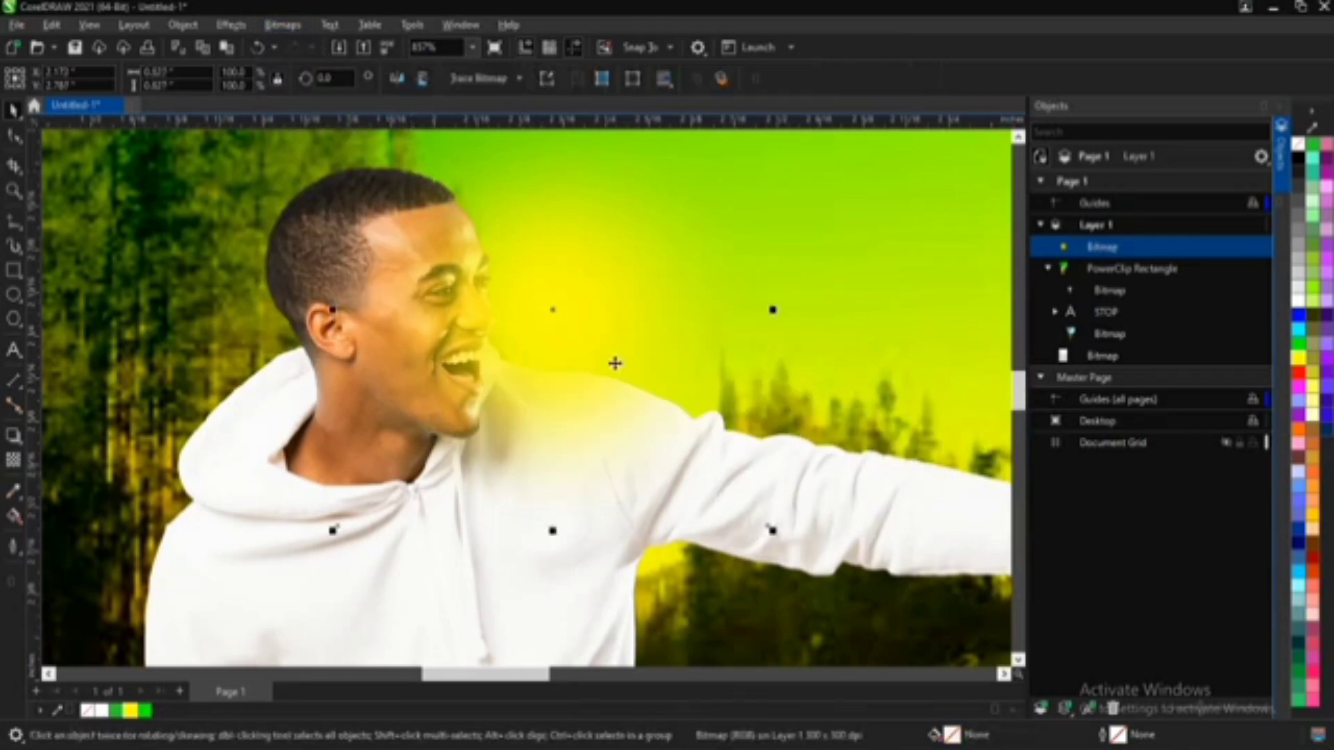
Step: Set the yellow glow bitmap's transparency merge mode to Overlay
click(14, 462)
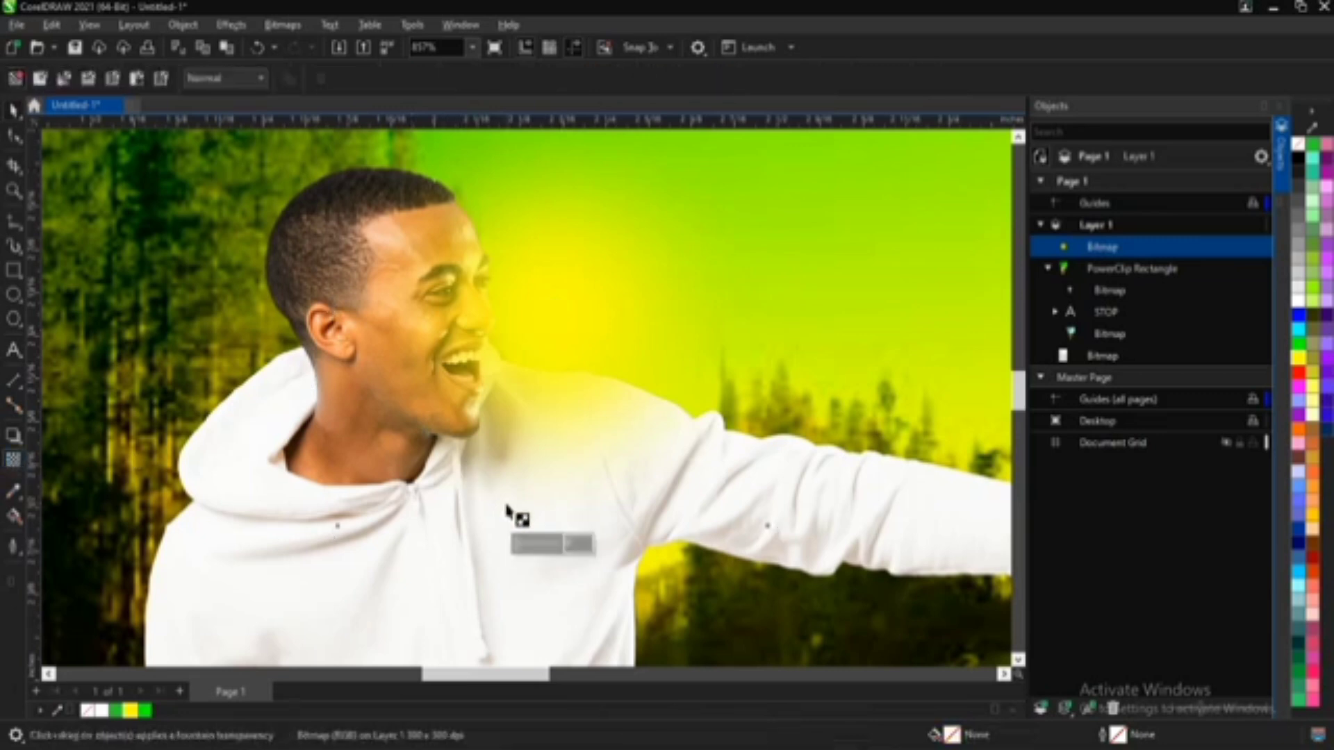
click(230, 78)
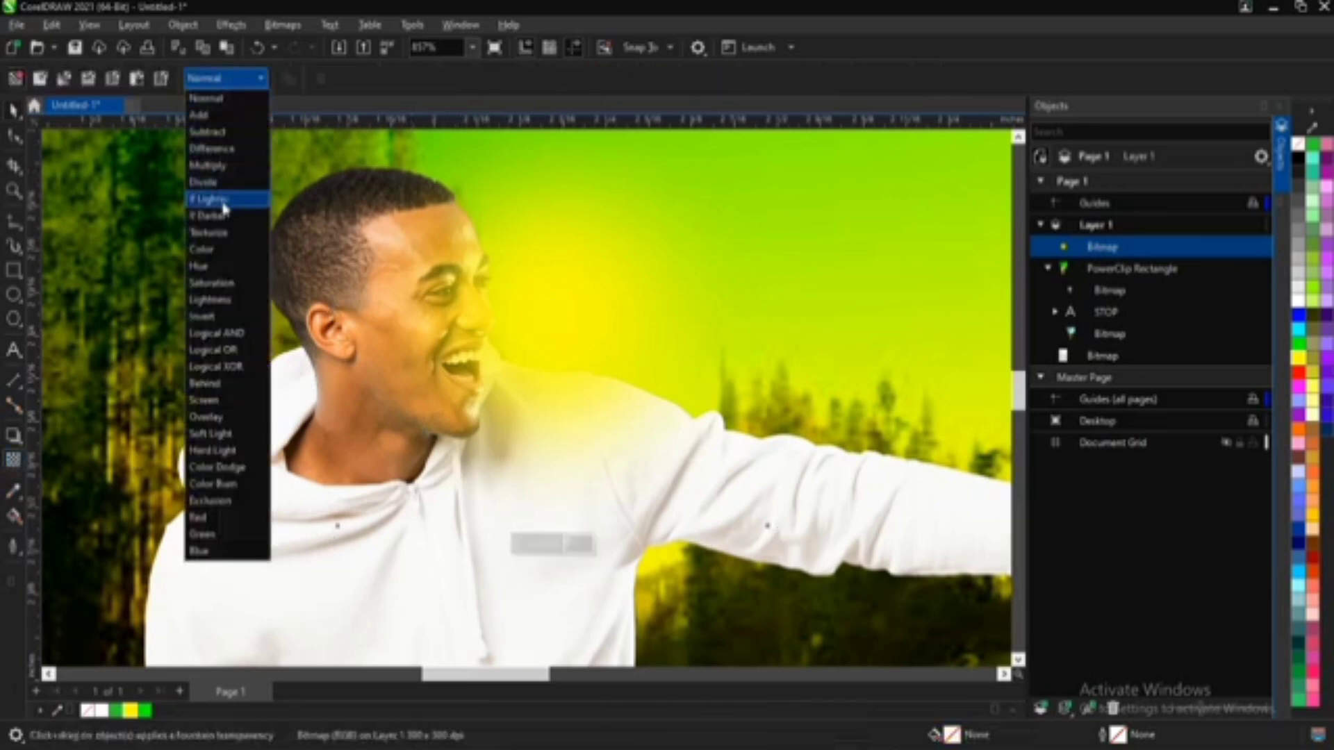
click(212, 416)
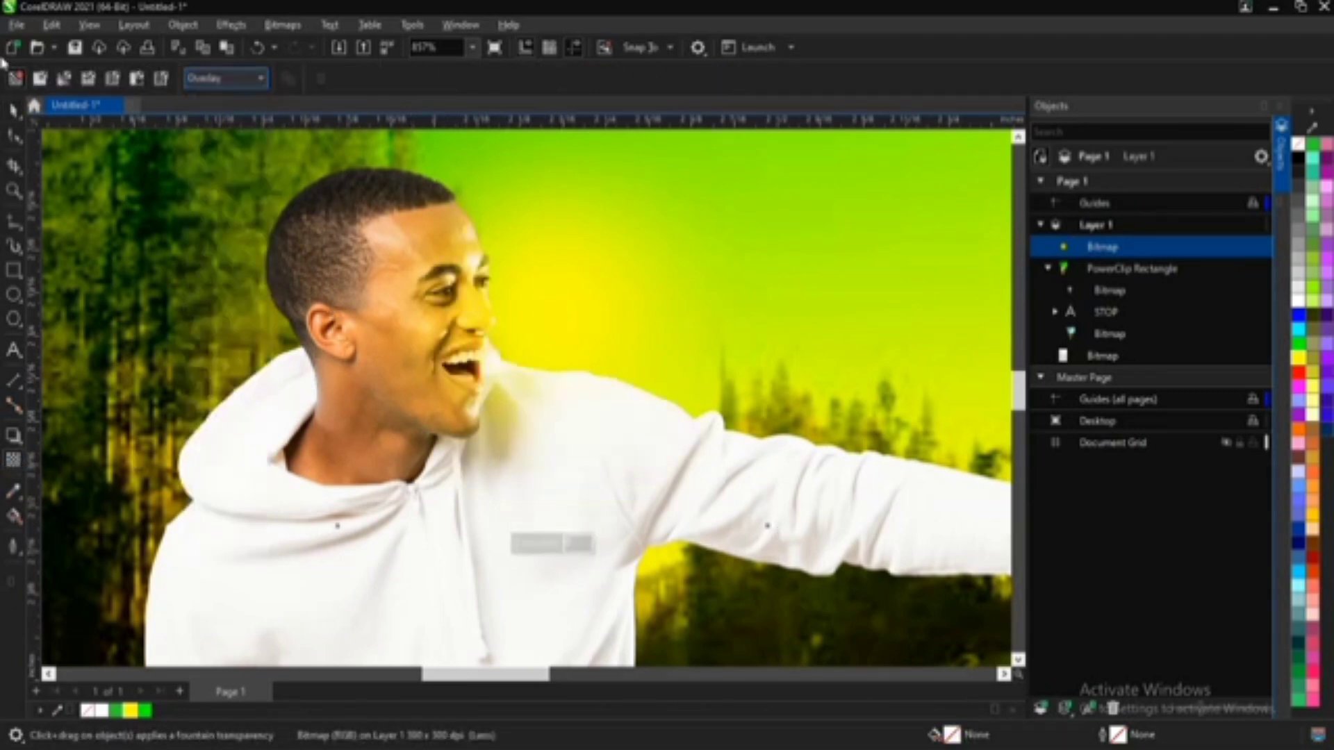
click(14, 110)
Step: Try the yellow glow in front of and on the man's face, and settle it behind his neck beside the hood
drag(545, 327, 592, 327)
key(z)
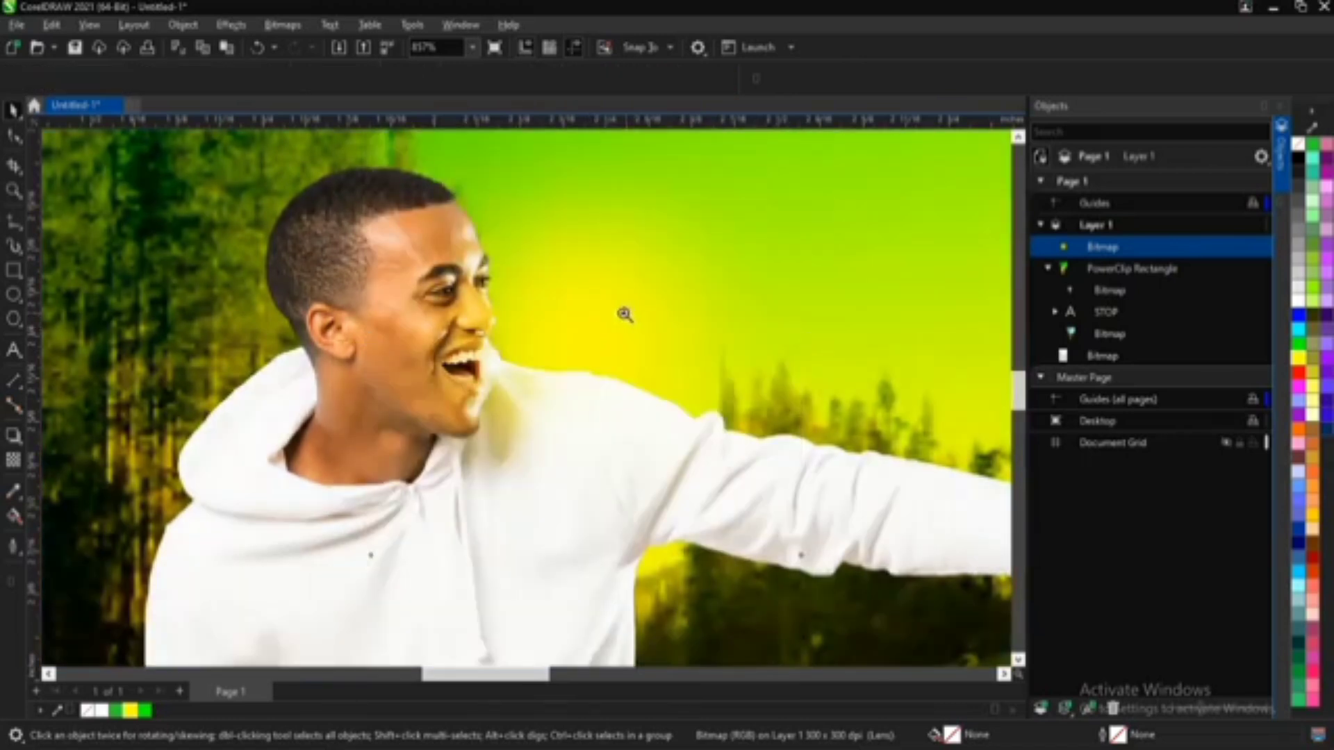
right_click(555, 317)
right_click(559, 352)
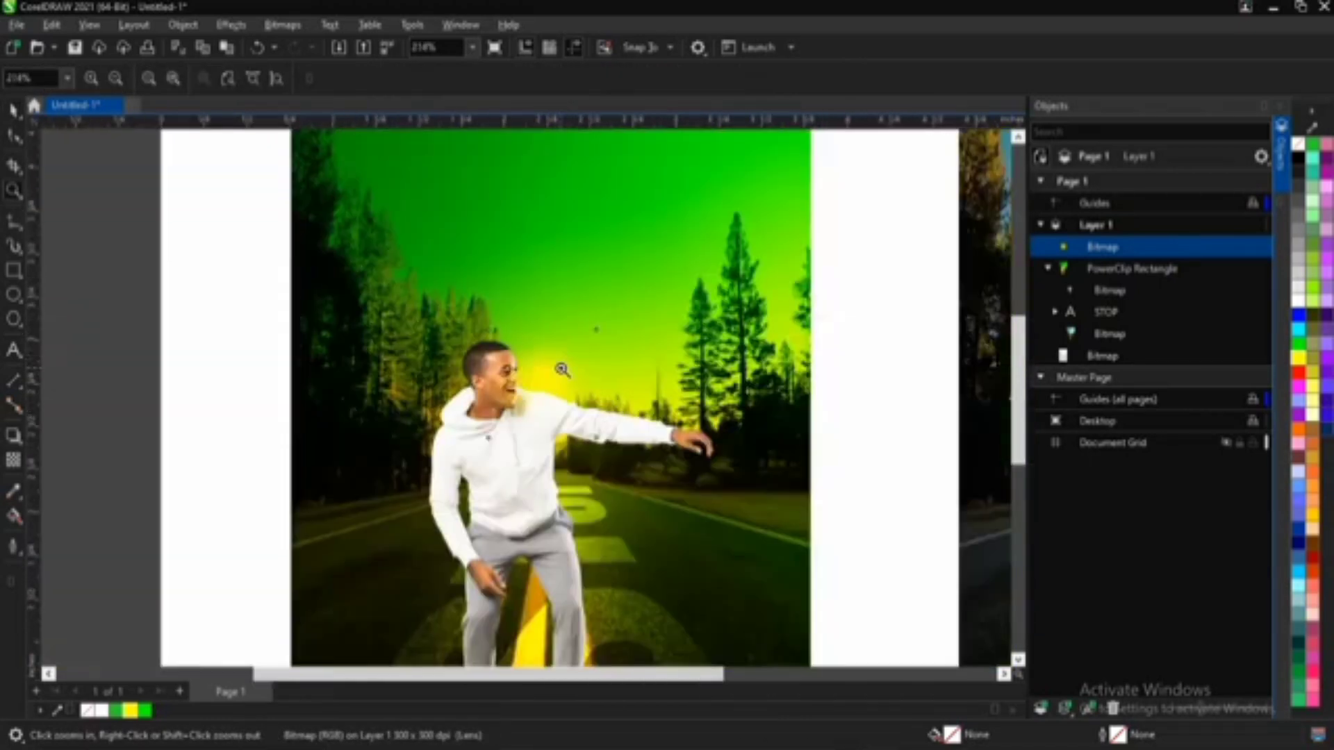
key(space)
scroll(543, 385, up, 4)
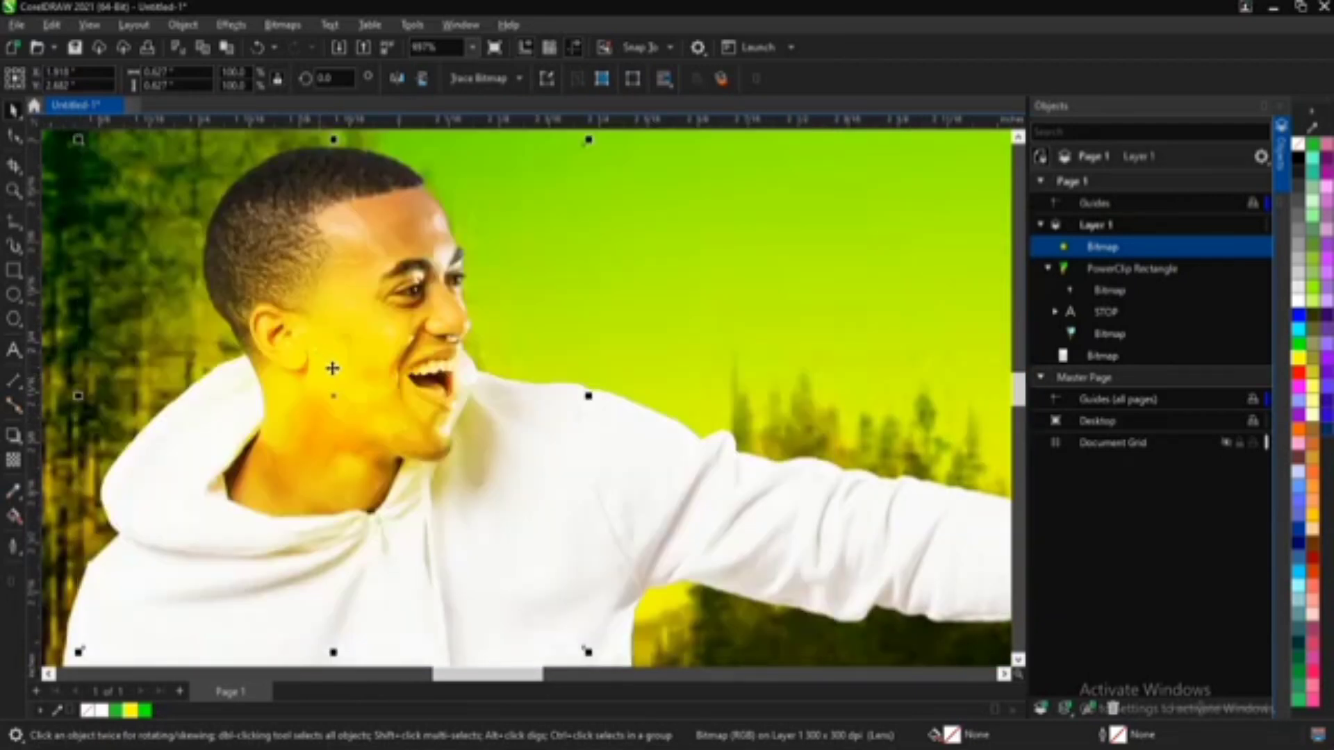
scroll(330, 369, down, 1)
drag(326, 369, 240, 390)
scroll(233, 387, down, 4)
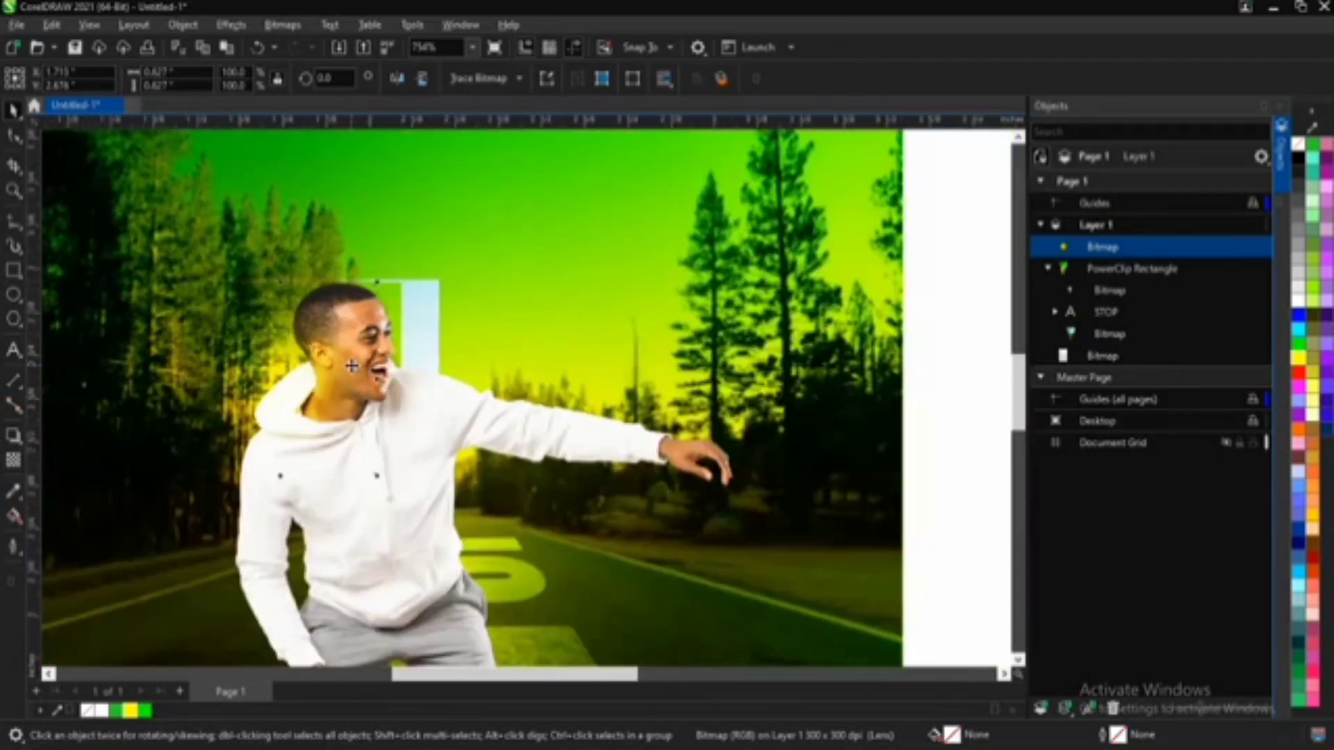
scroll(286, 368, up, 3)
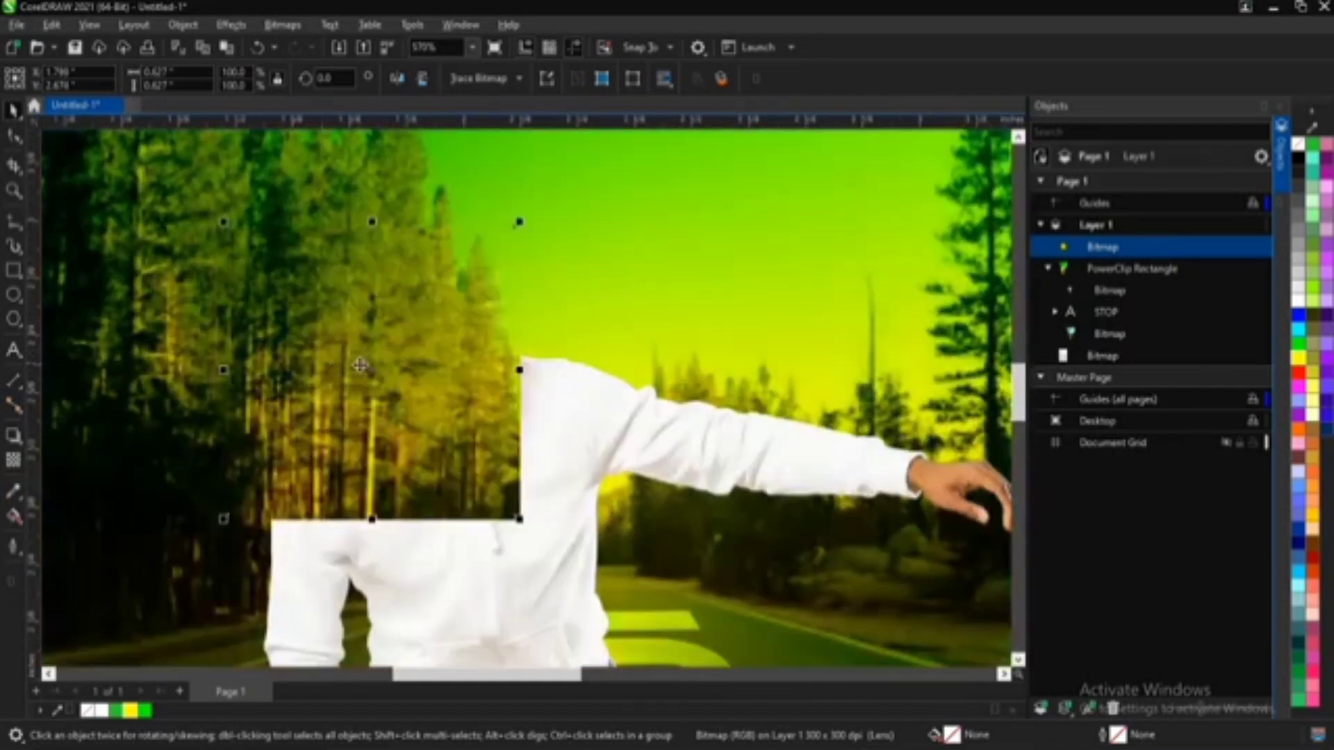
Step: Nudge the yellow glow bitmap slightly down and to the left against the hood behind the man's neck, and deselect it
drag(359, 366, 320, 399)
scroll(311, 378, down, 5)
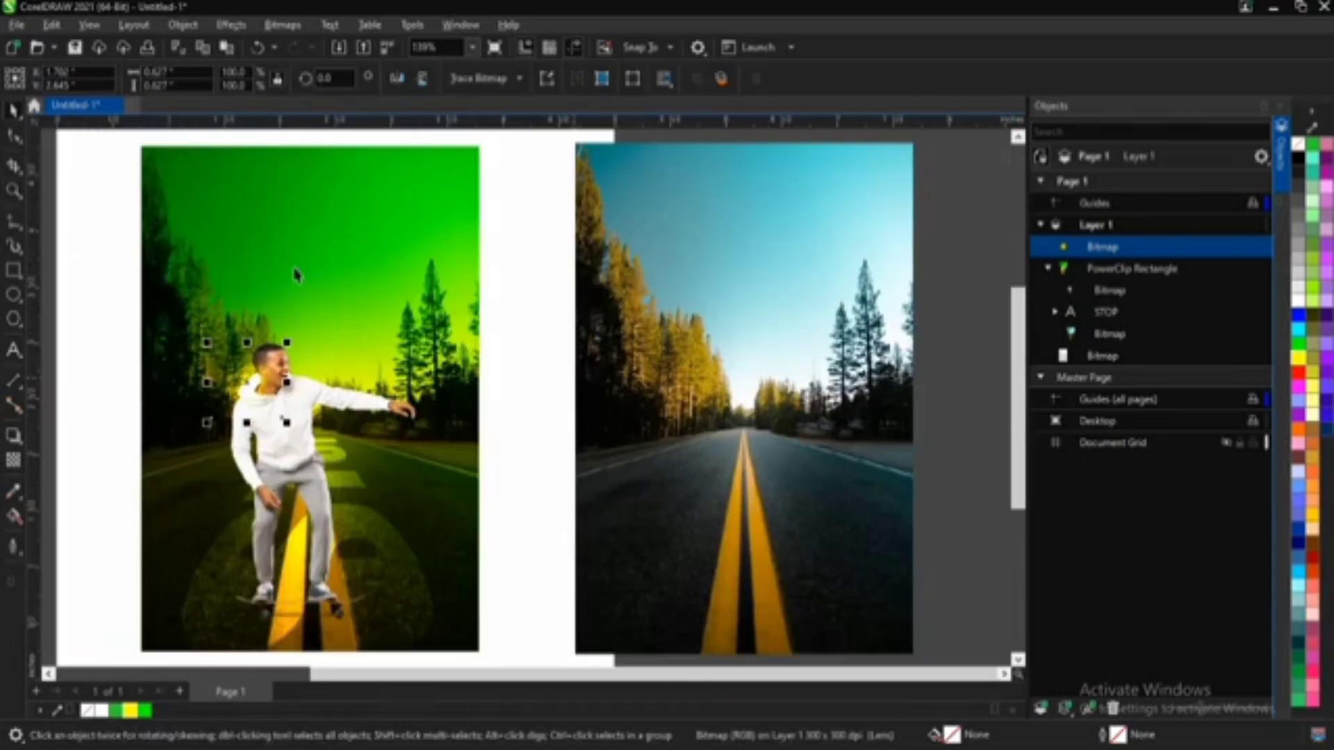
click(108, 279)
scroll(292, 393, up, 3)
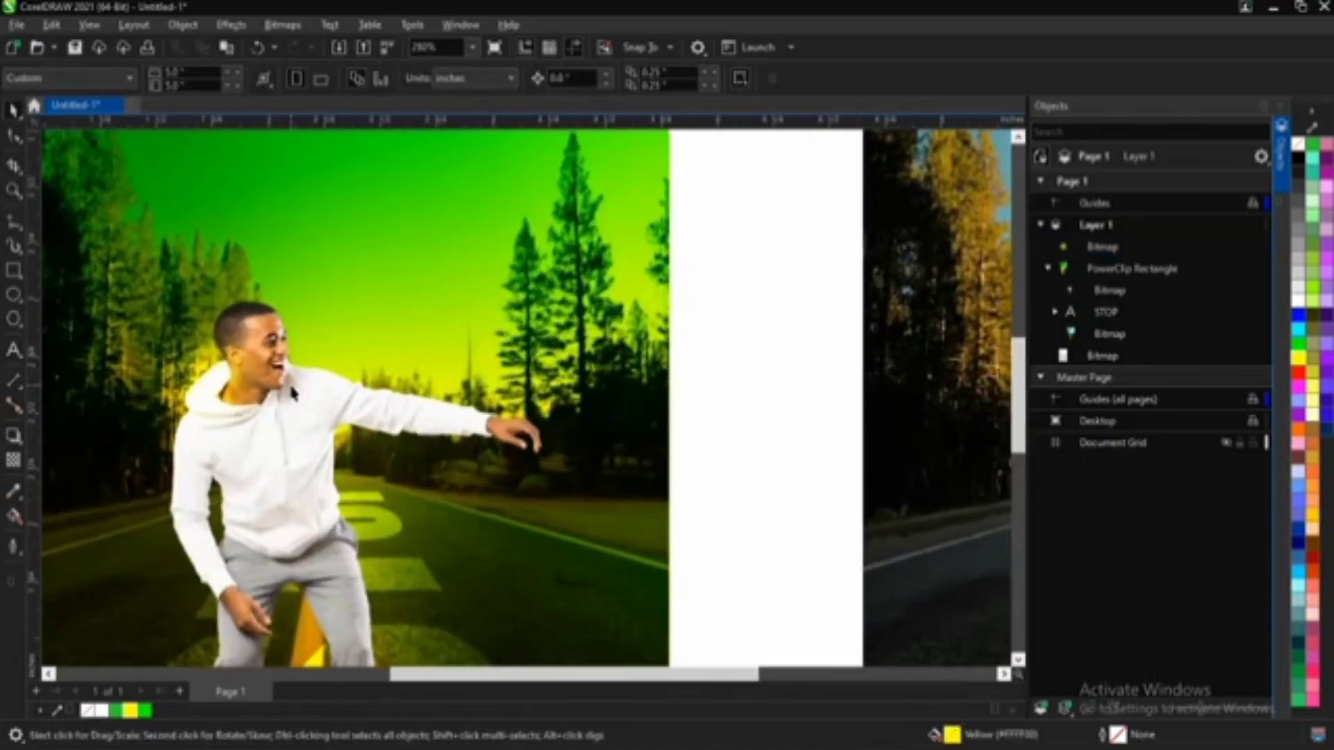
scroll(292, 393, down, 3)
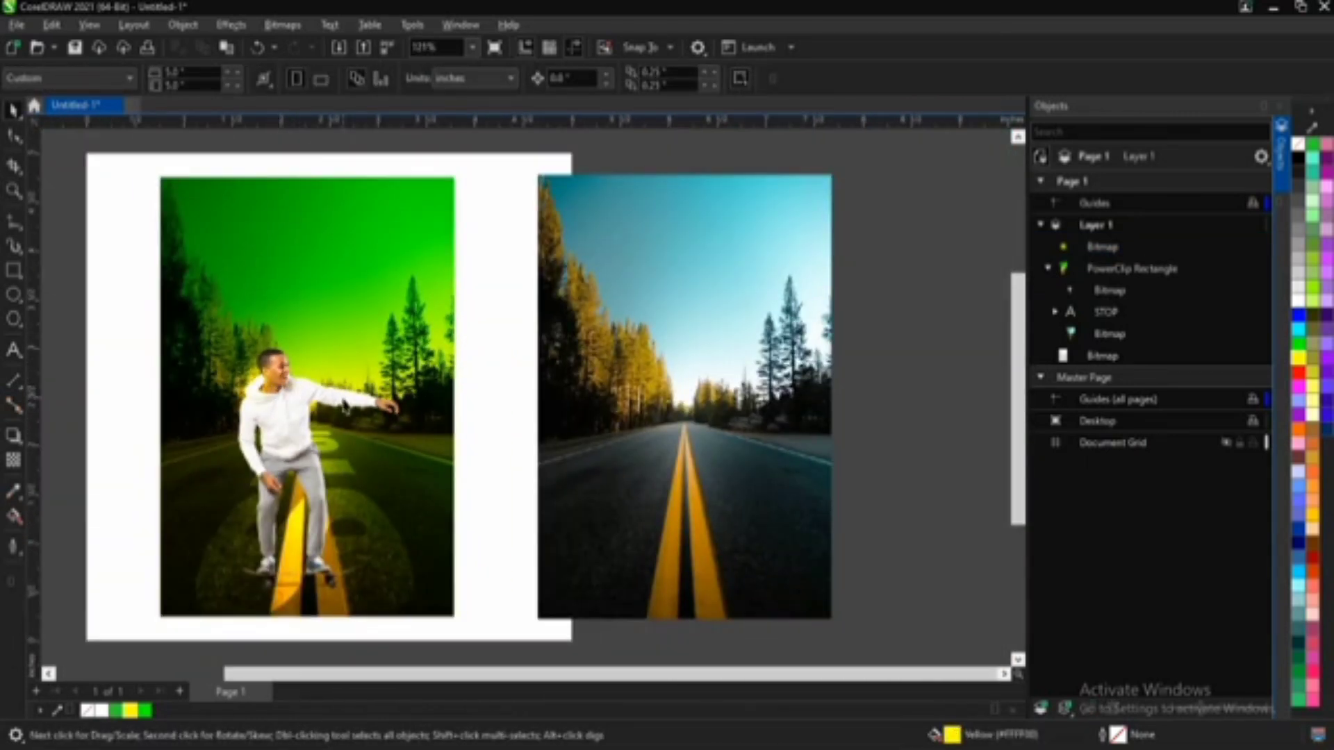
Step: Move the original road photo close beside the green composition, and group the photo, the composition and the glow together
drag(668, 326, 590, 327)
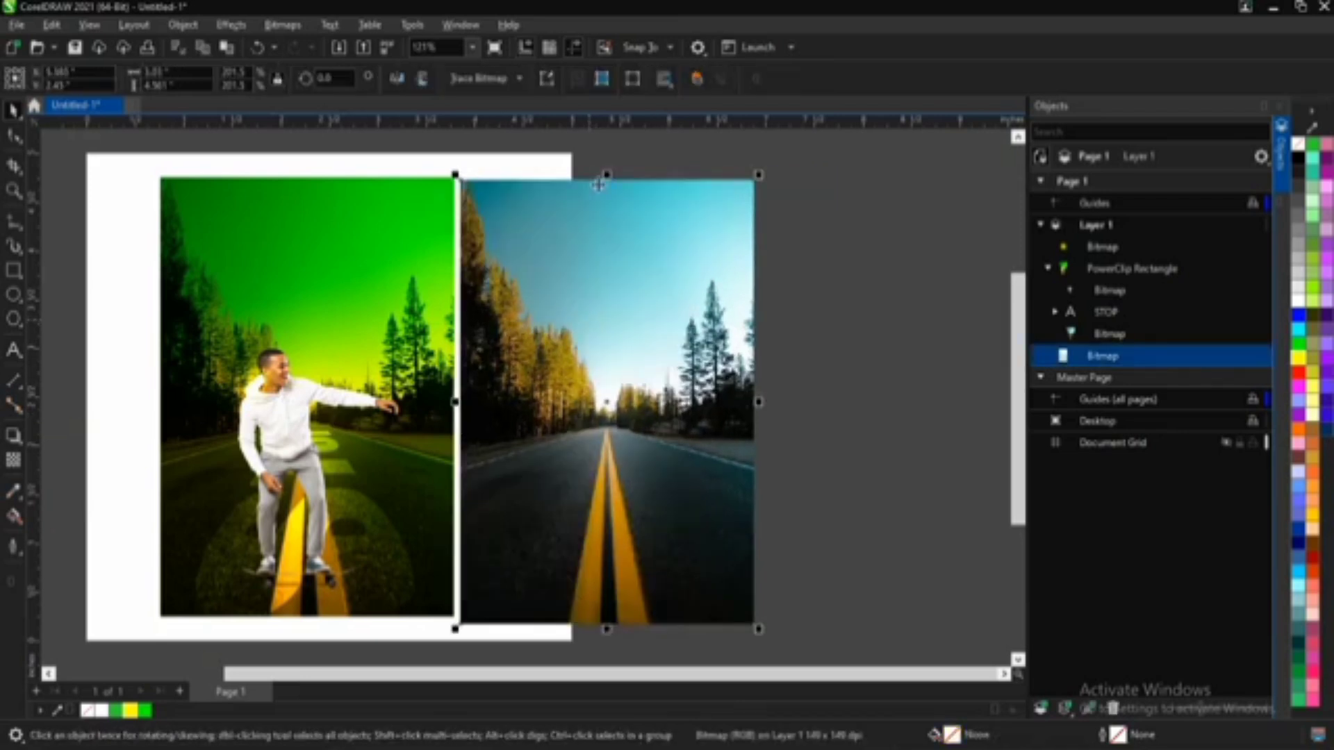
click(611, 167)
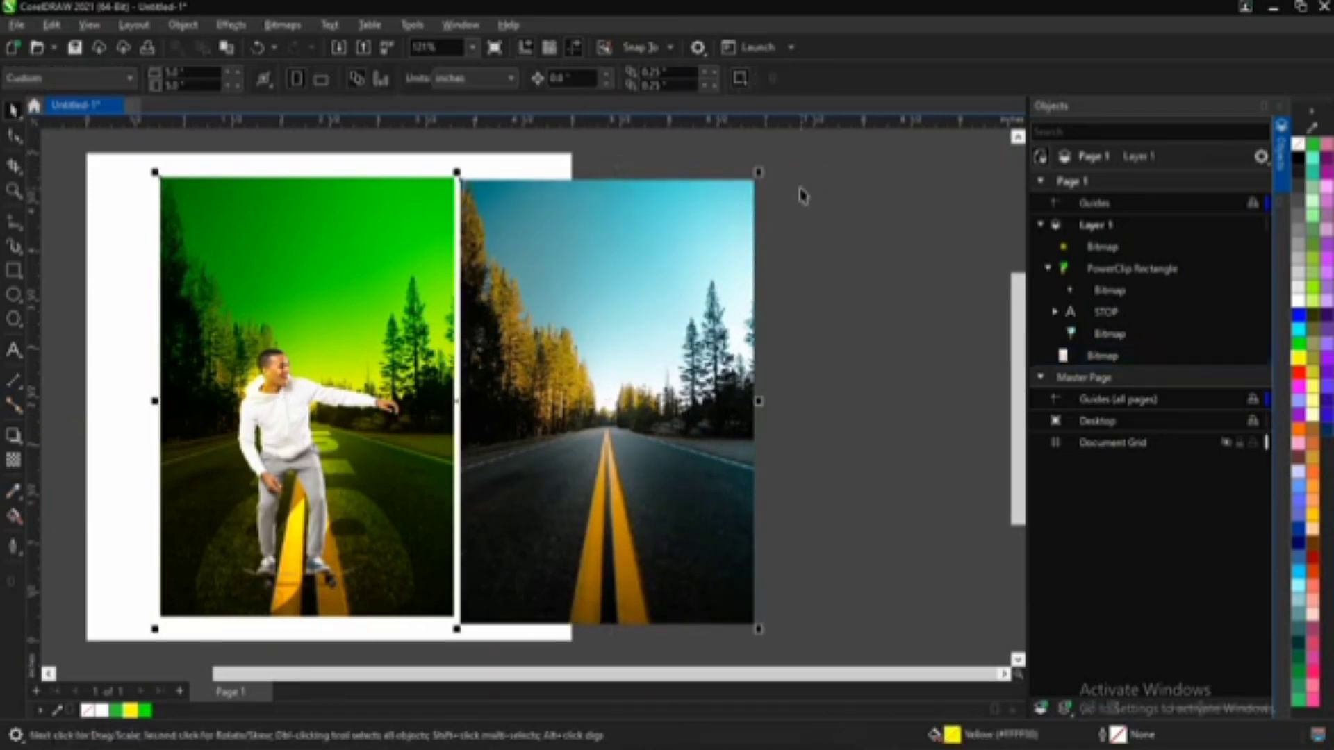
key(ctrl+g)
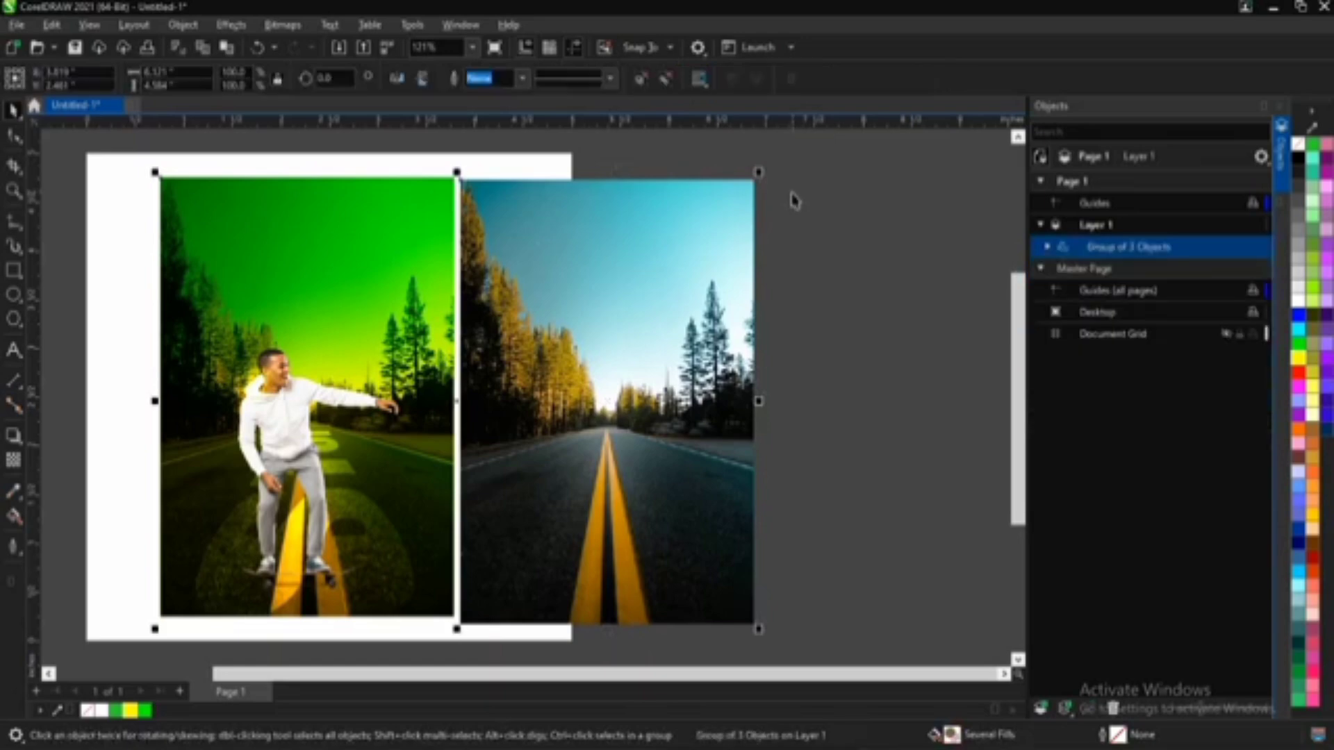